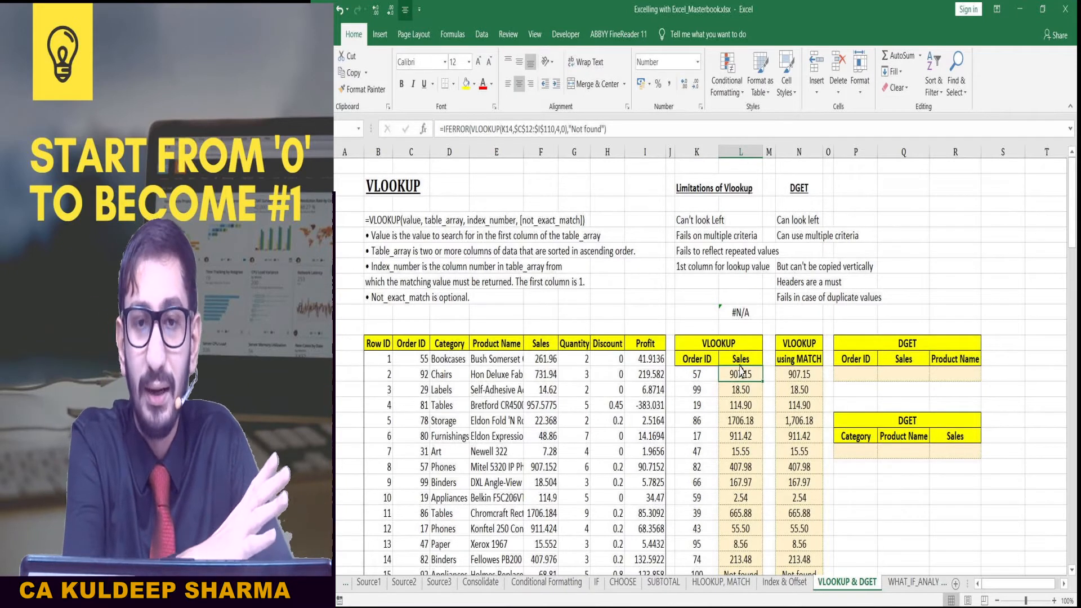
- Enter the first source record's Order ID as the lookup value in cell P14 of the upper DGET table
click(857, 375)
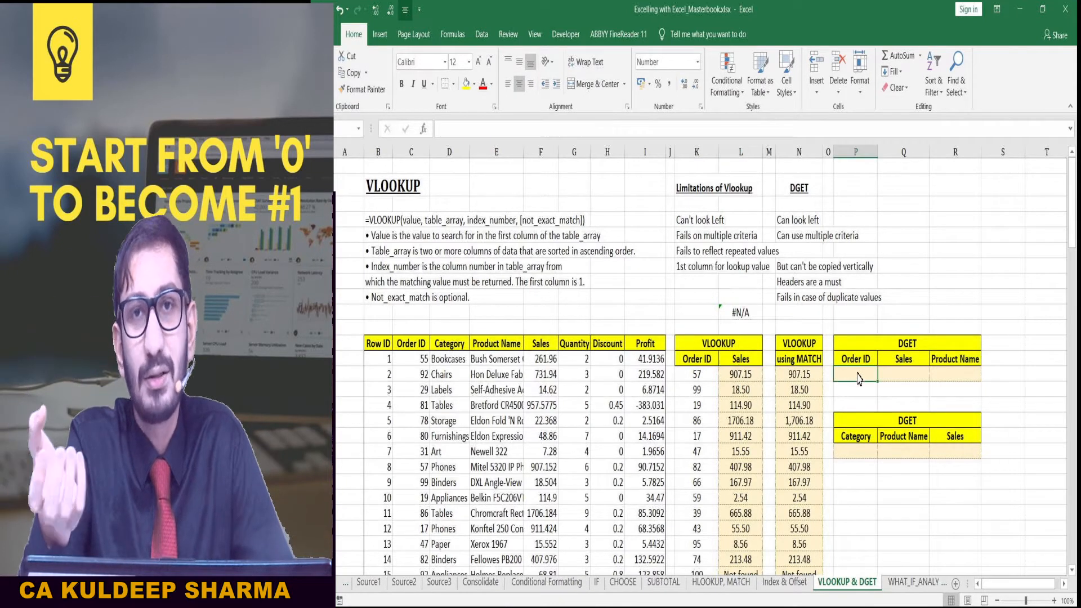
click(800, 237)
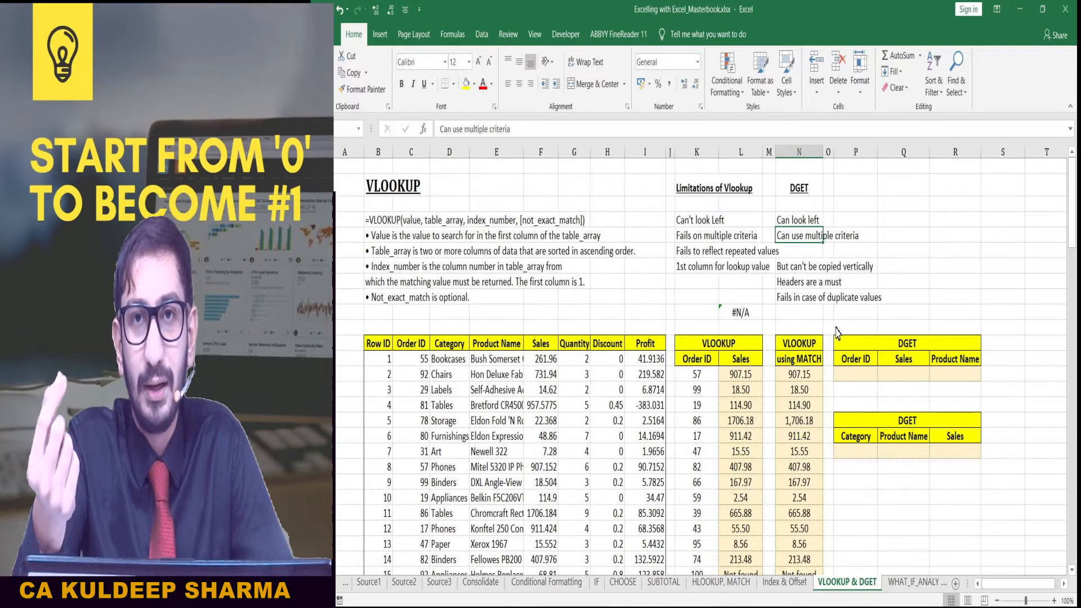
click(859, 380)
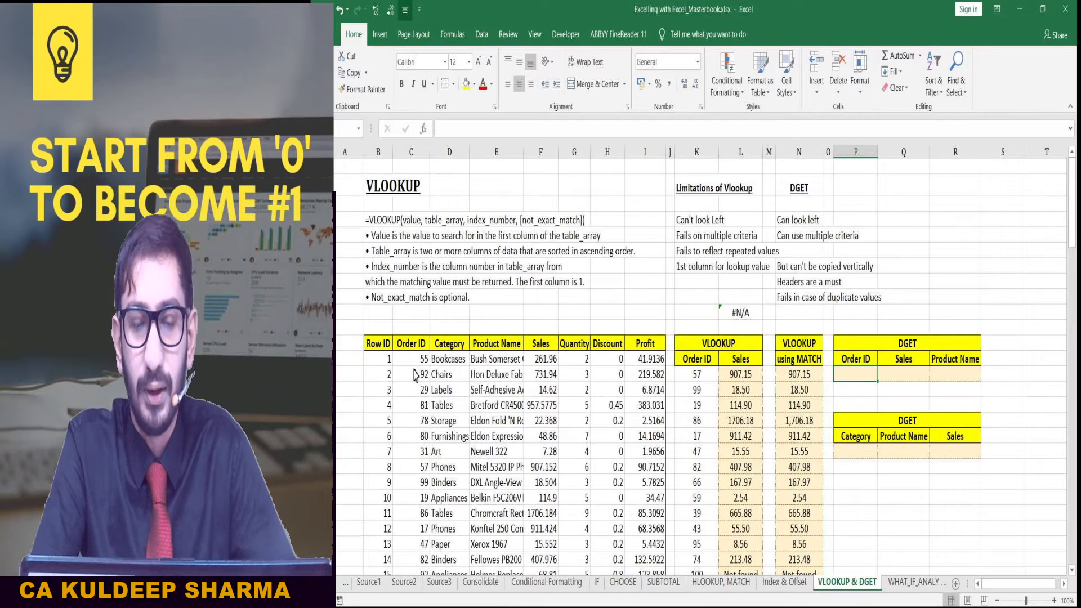
text(55)
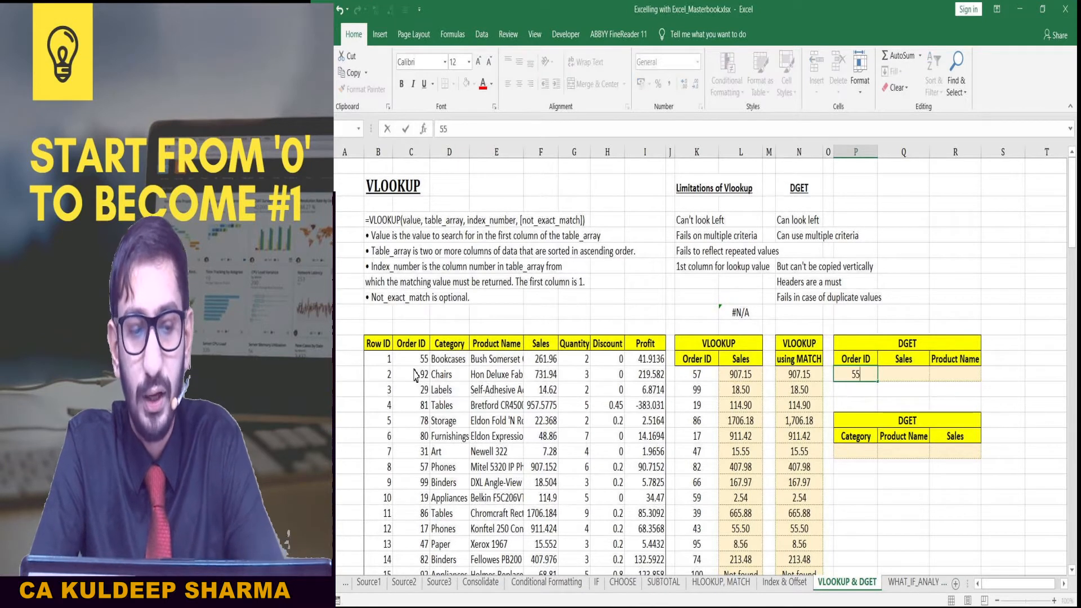
key(Tab)
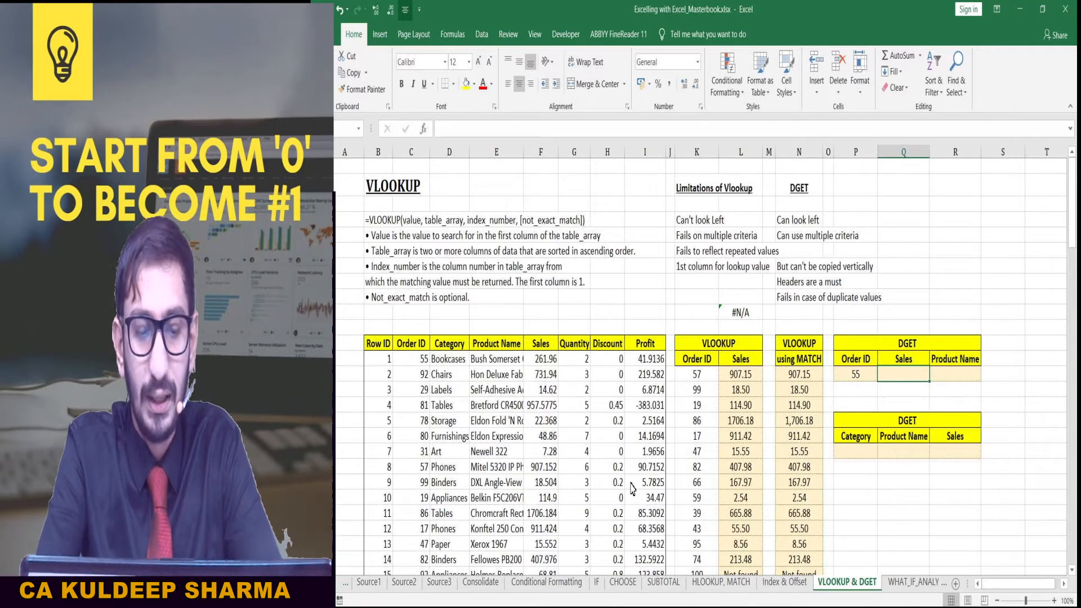
- Start a DGET formula in the upper DGET table's Sales cell Q14, using the source table B12:I110 with headers as the database
text(=dge)
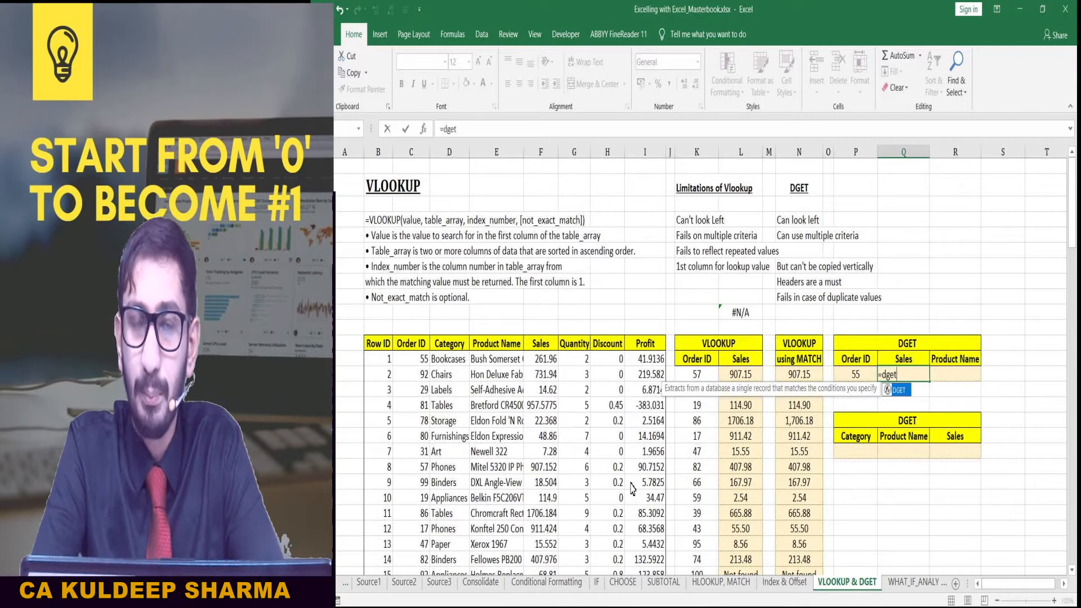
text(t)
key(Tab)
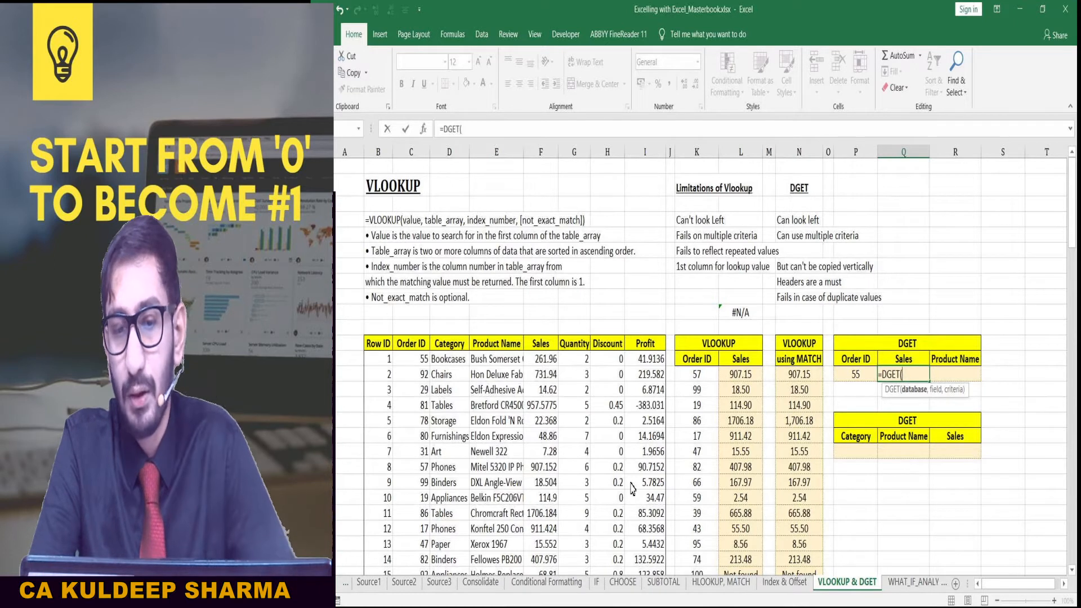
click(448, 348)
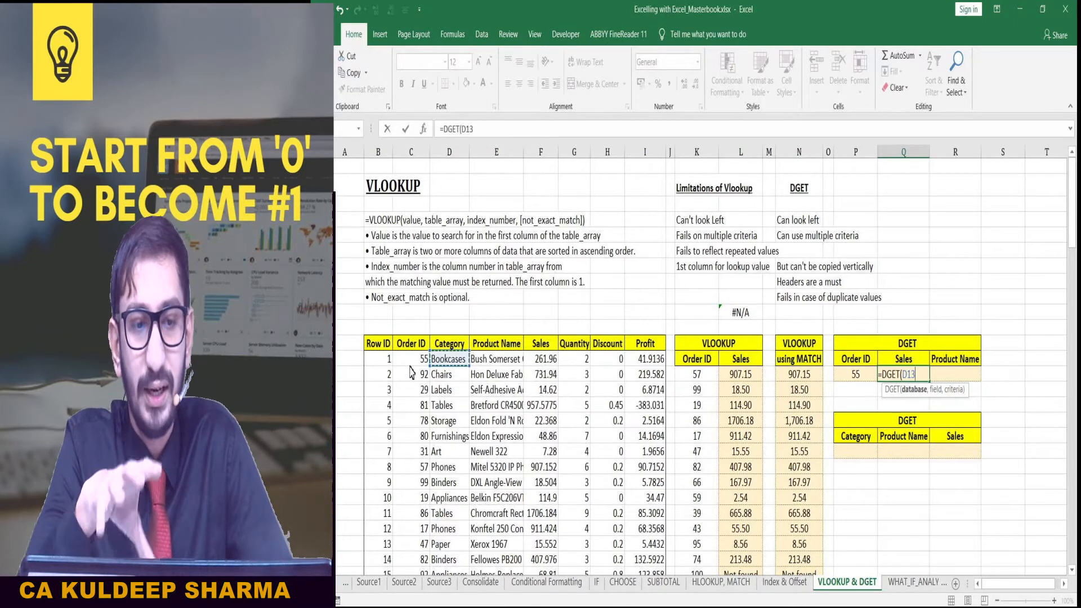
click(388, 349)
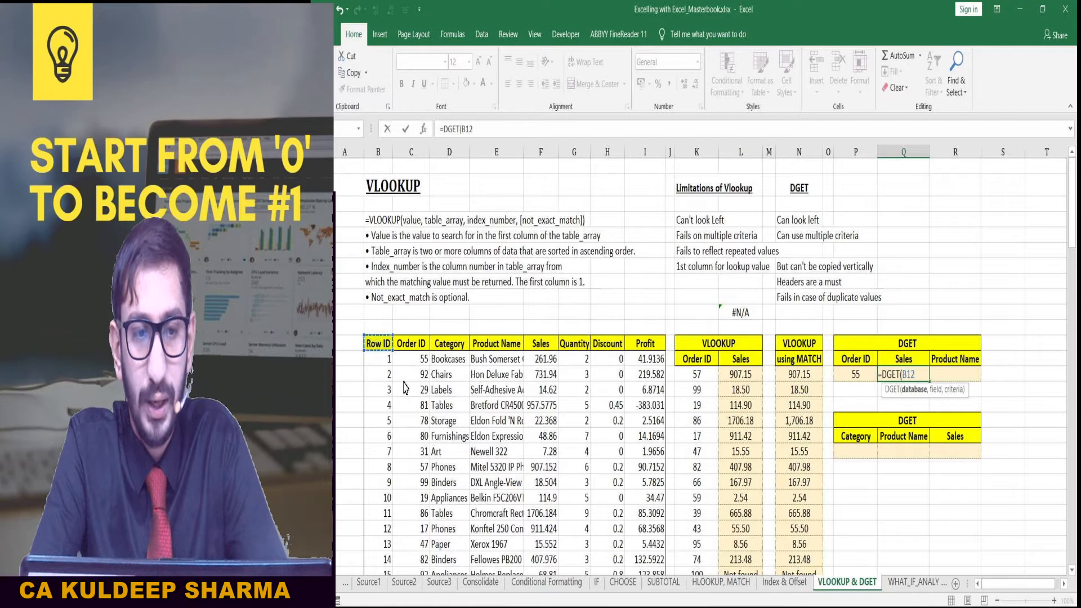
key(ctrl+shift+Down)
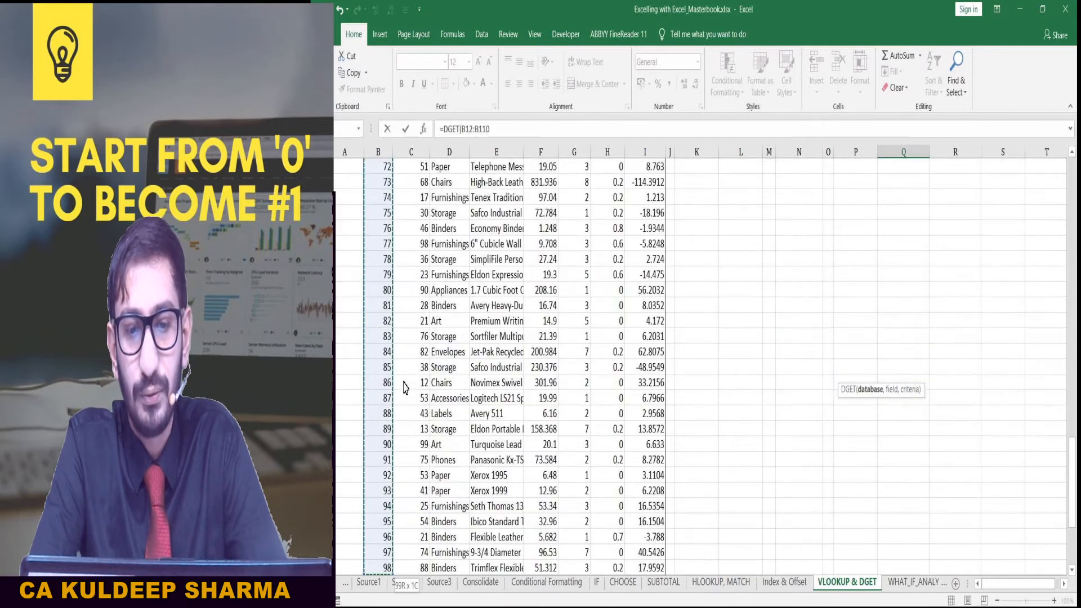
key(ctrl+shift+Right)
scroll(635, 326, up, 7)
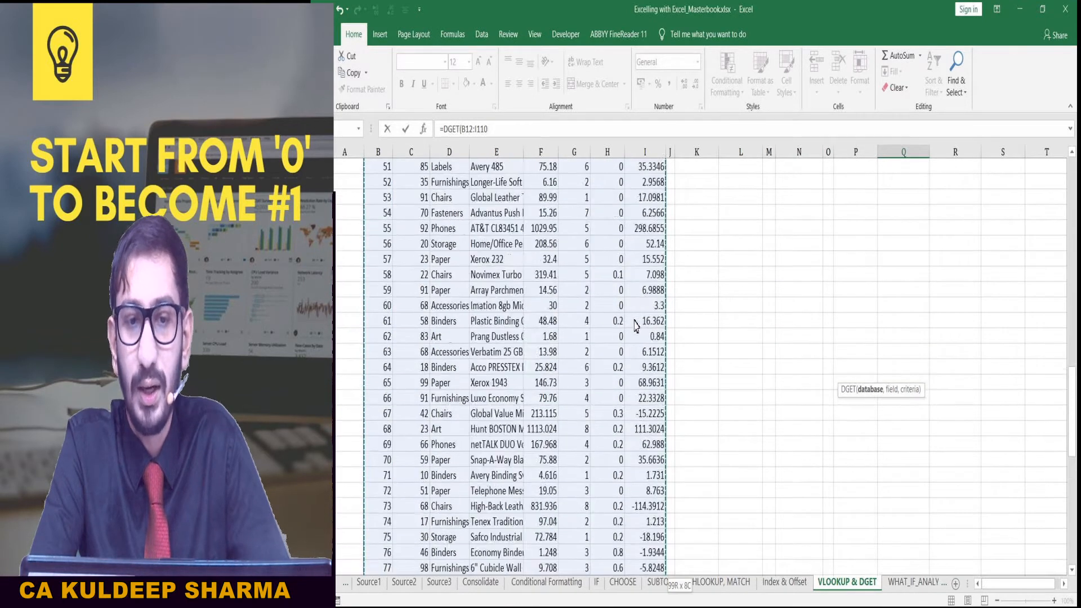
scroll(635, 326, up, 18)
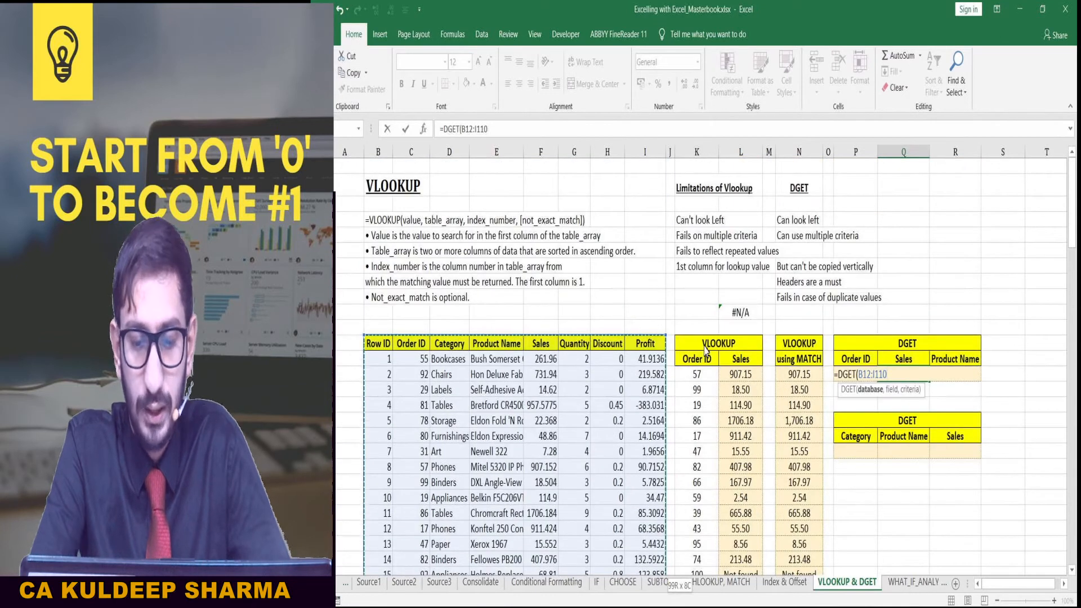
- Complete the Sales formula with field Q13 and criteria P13:P14, and check its result against the first record of the source table
text(,)
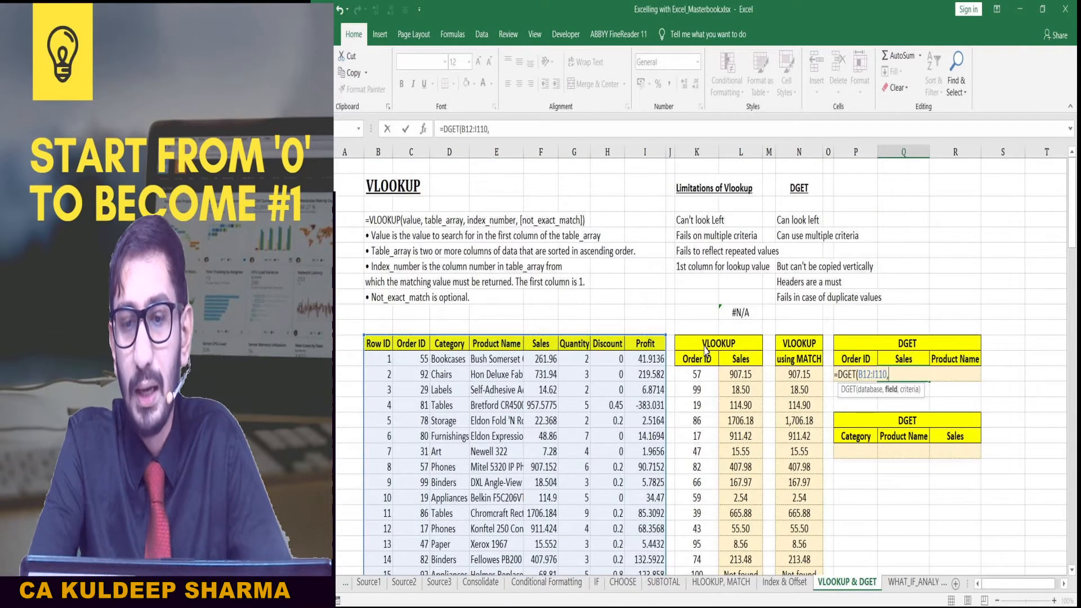
click(899, 364)
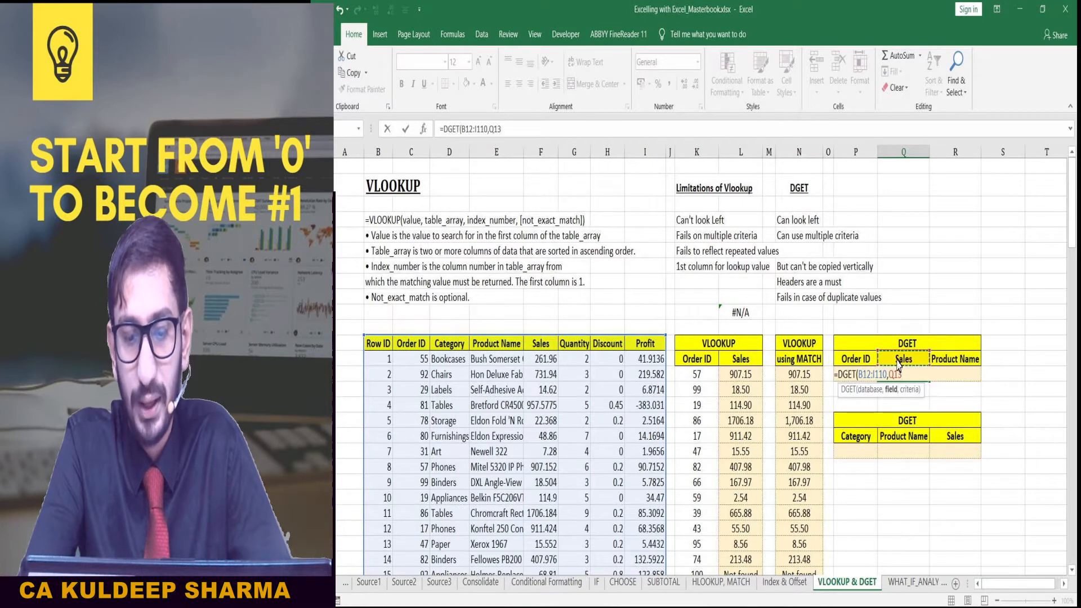
text(,)
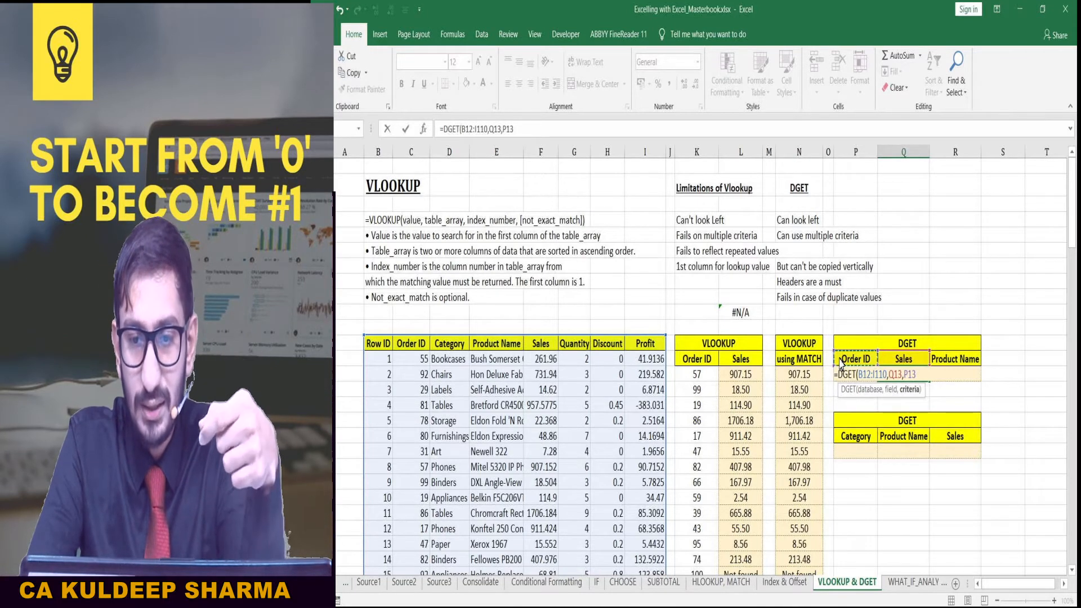
key(shift+Down)
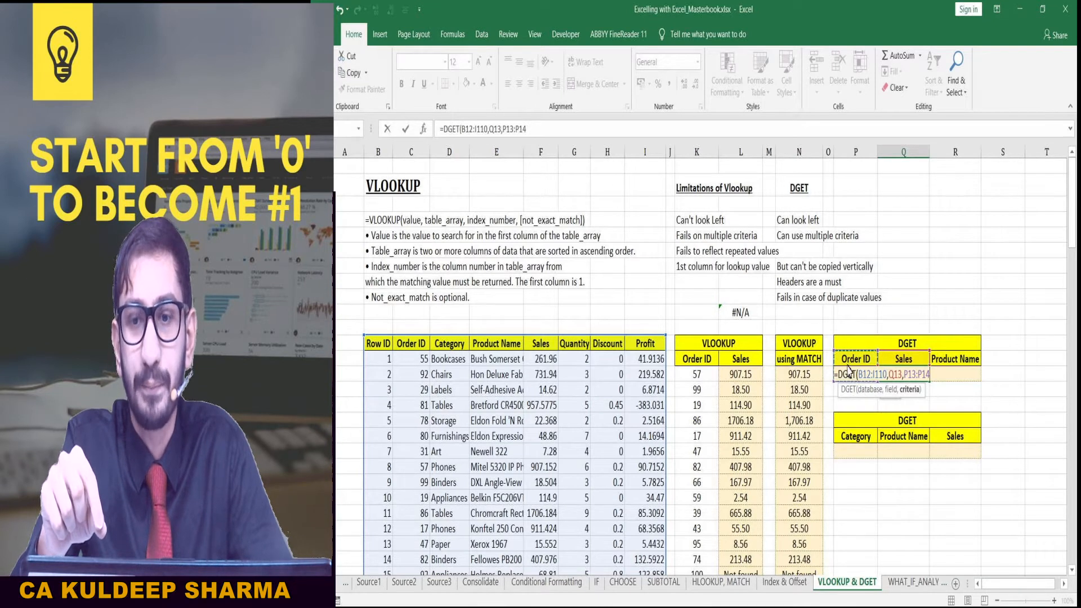
text())
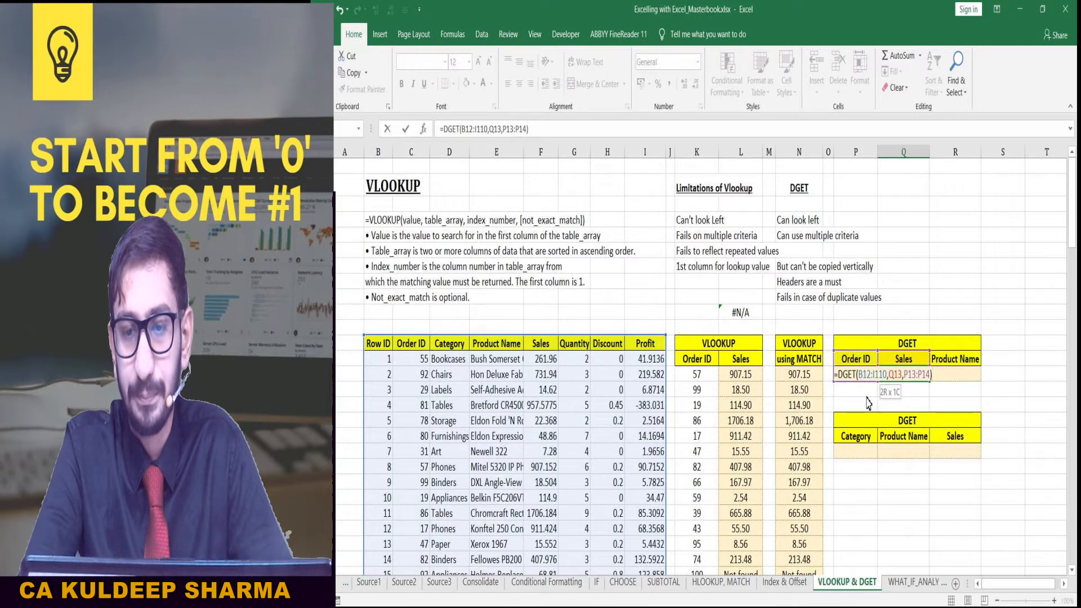
key(Return)
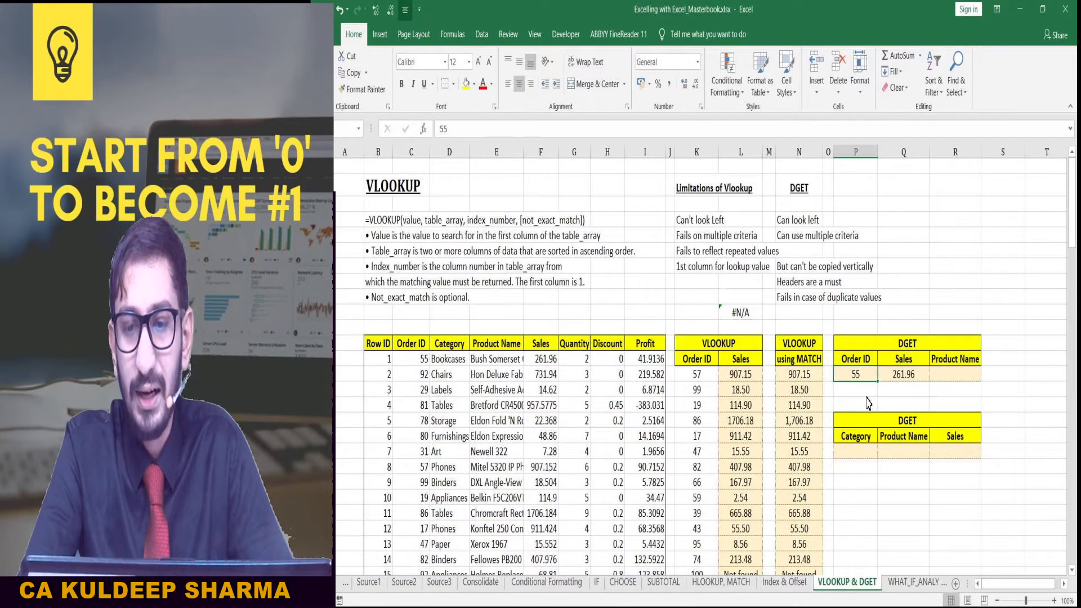
click(894, 375)
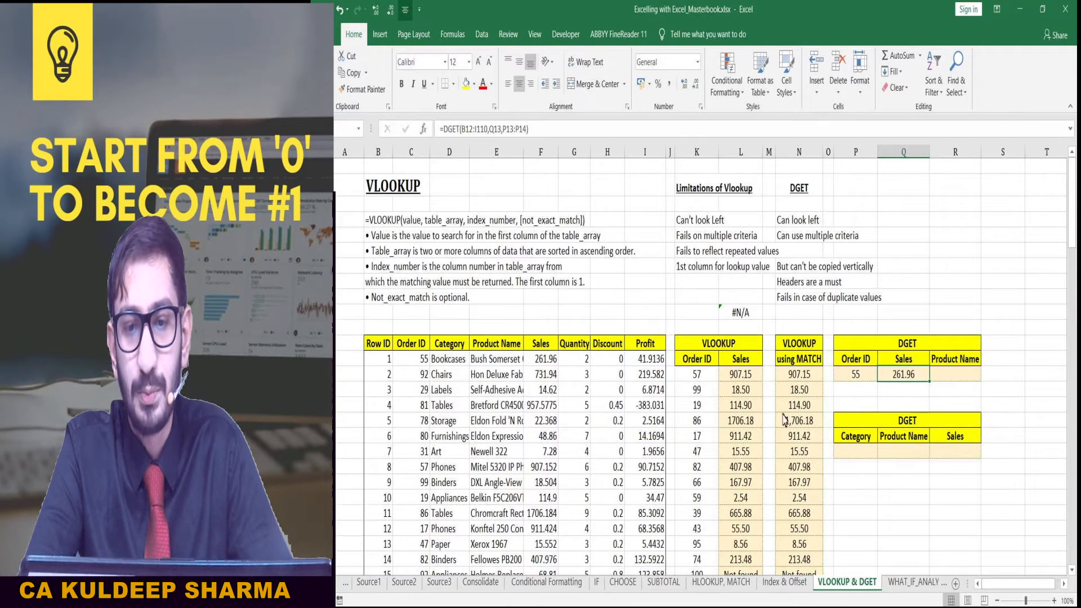
click(409, 375)
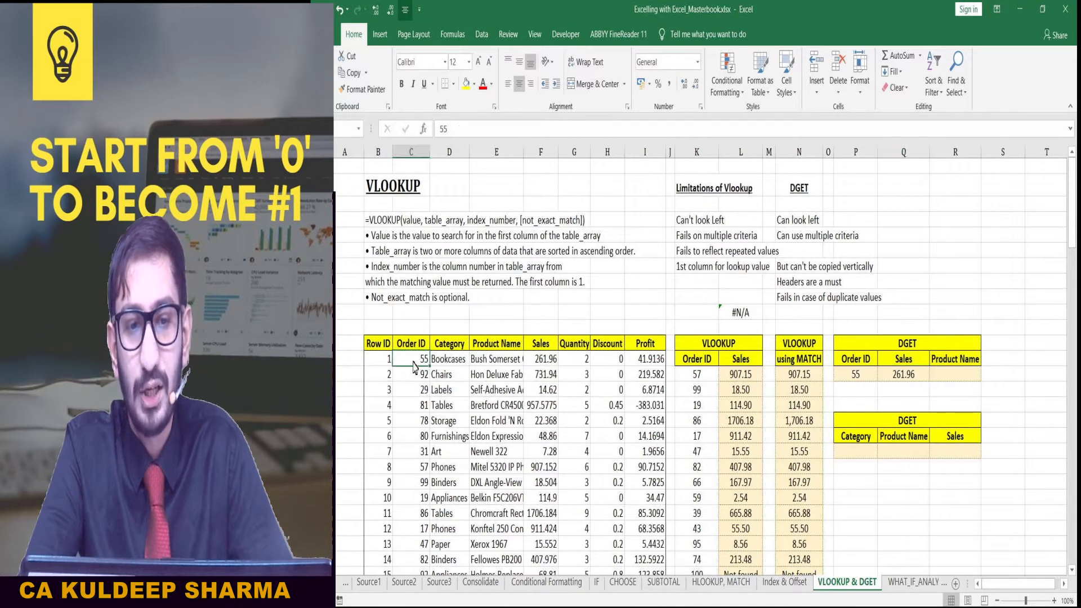
click(536, 360)
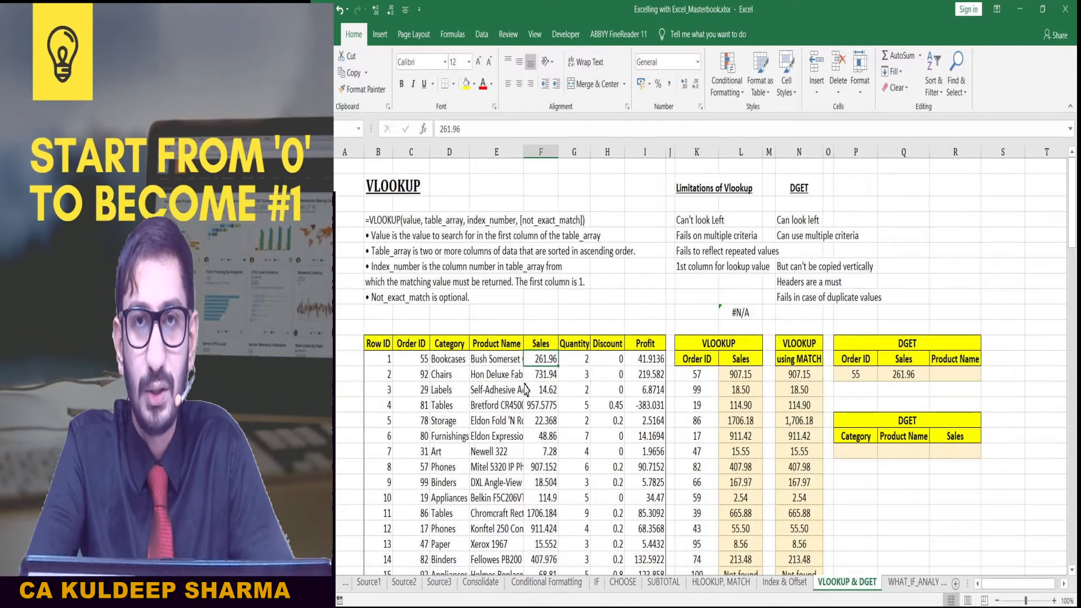
click(855, 375)
key(Right)
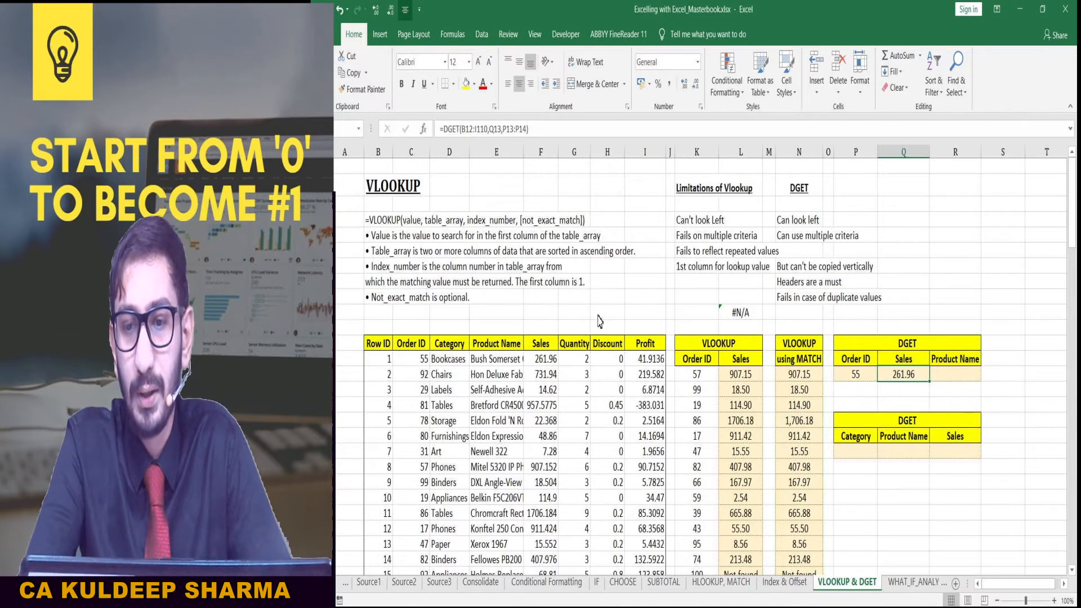
- Start a DGET formula in the Product Name cell R14 with the source table B12:I110 as its database
click(945, 381)
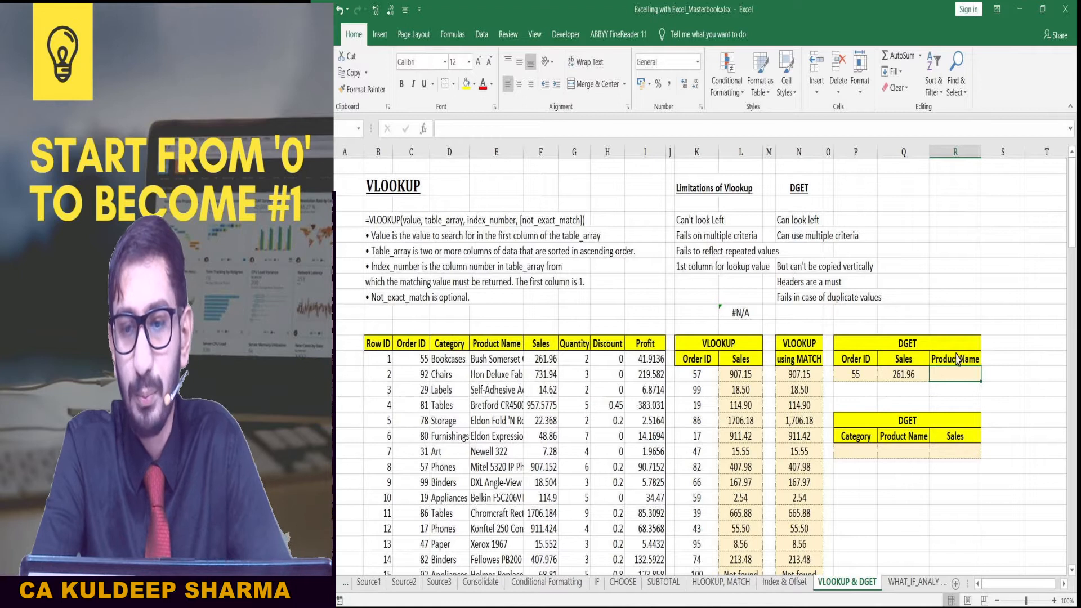
text(=)
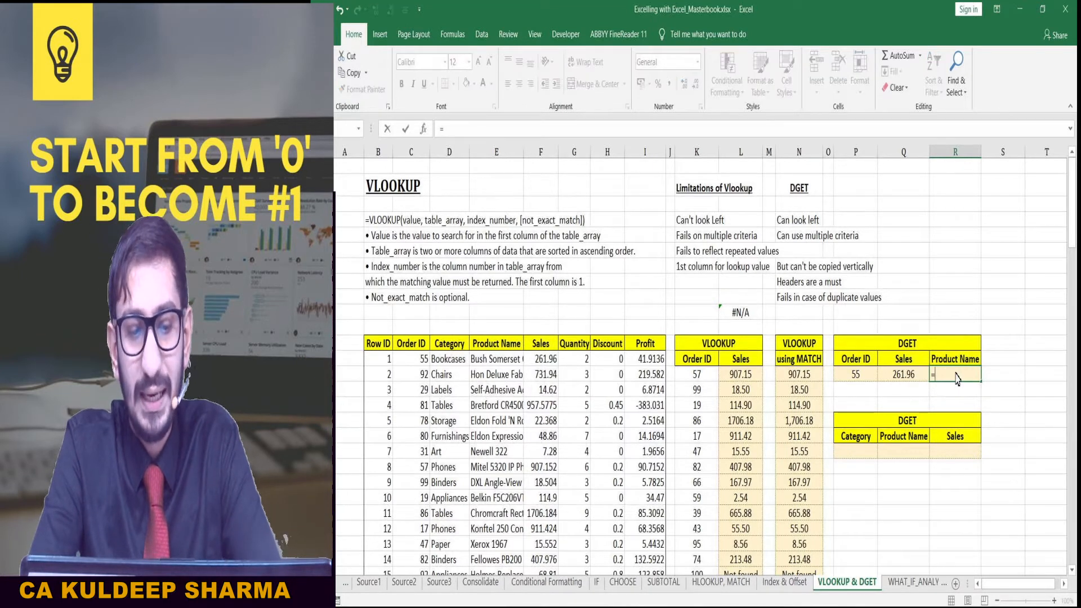
text(d)
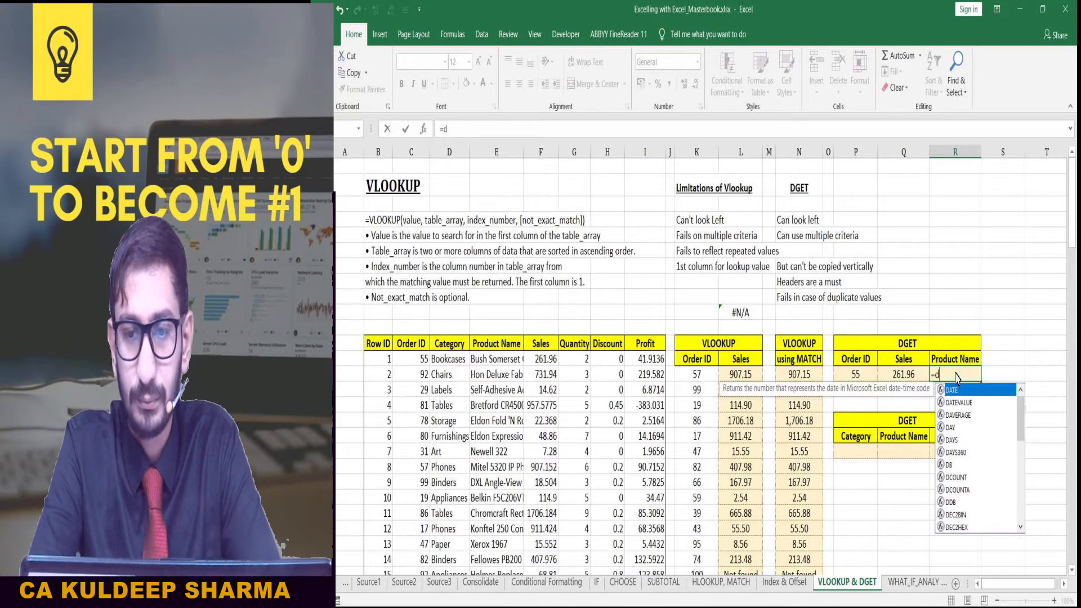
text(get)
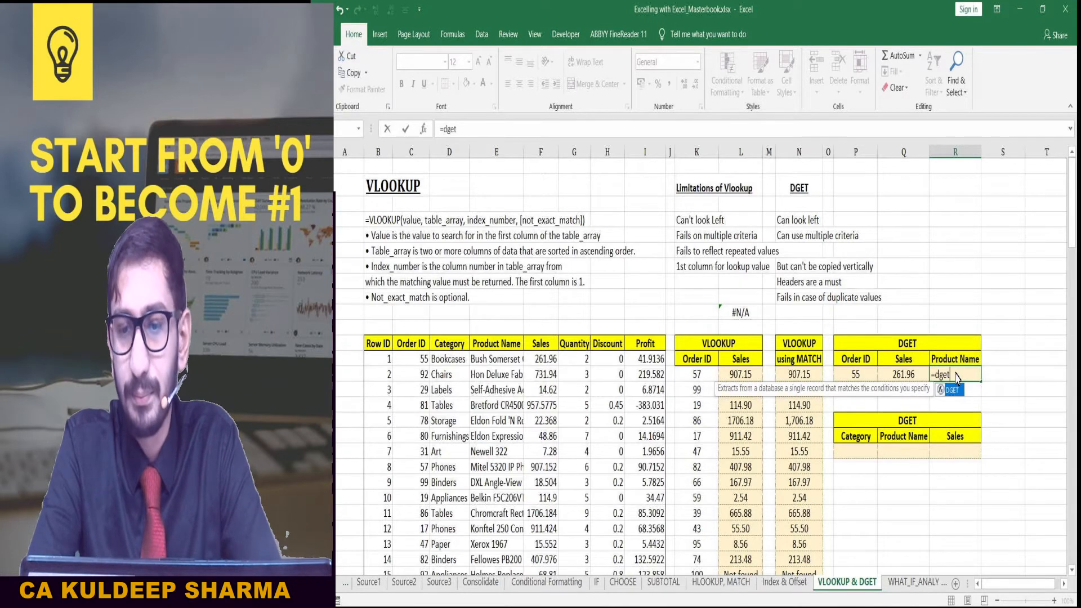
text(()
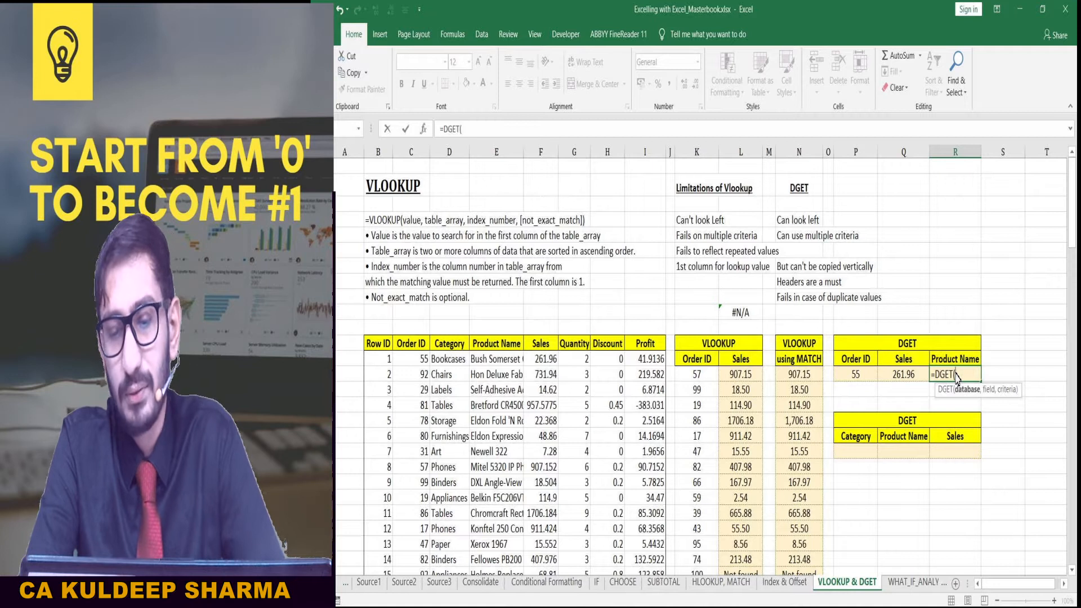
click(378, 343)
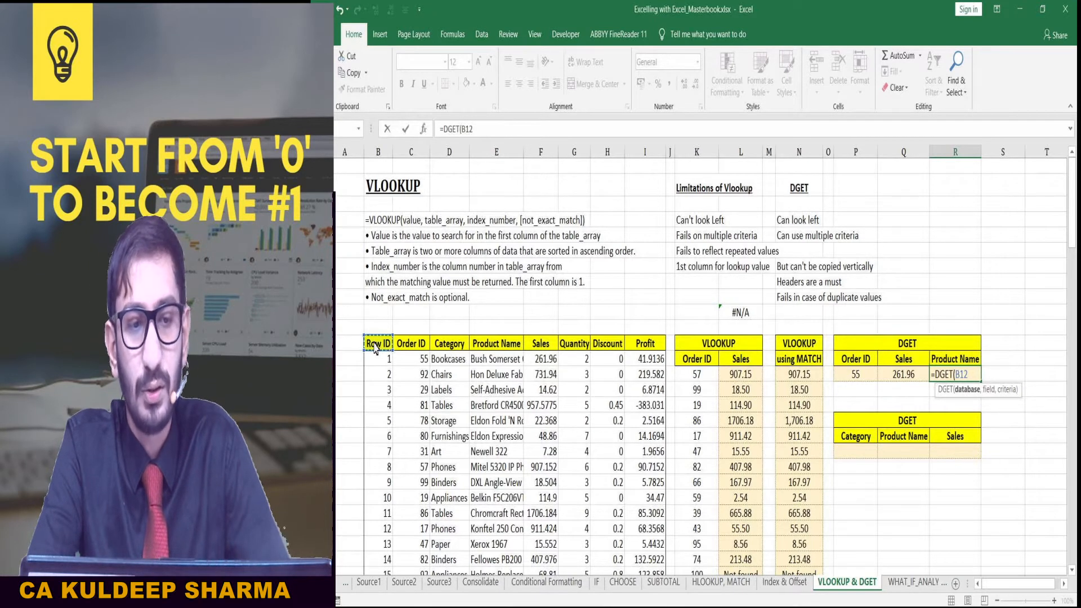
key(ctrl+shift+Down)
key(ctrl+shift+Right)
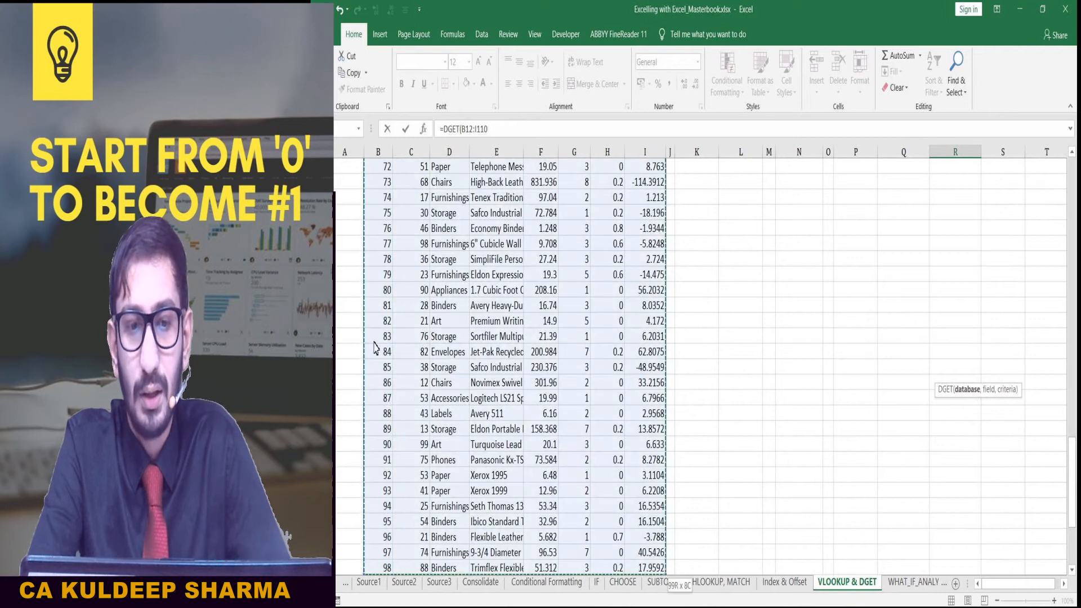
text(,)
scroll(768, 262, up, 5)
scroll(768, 262, up, 20)
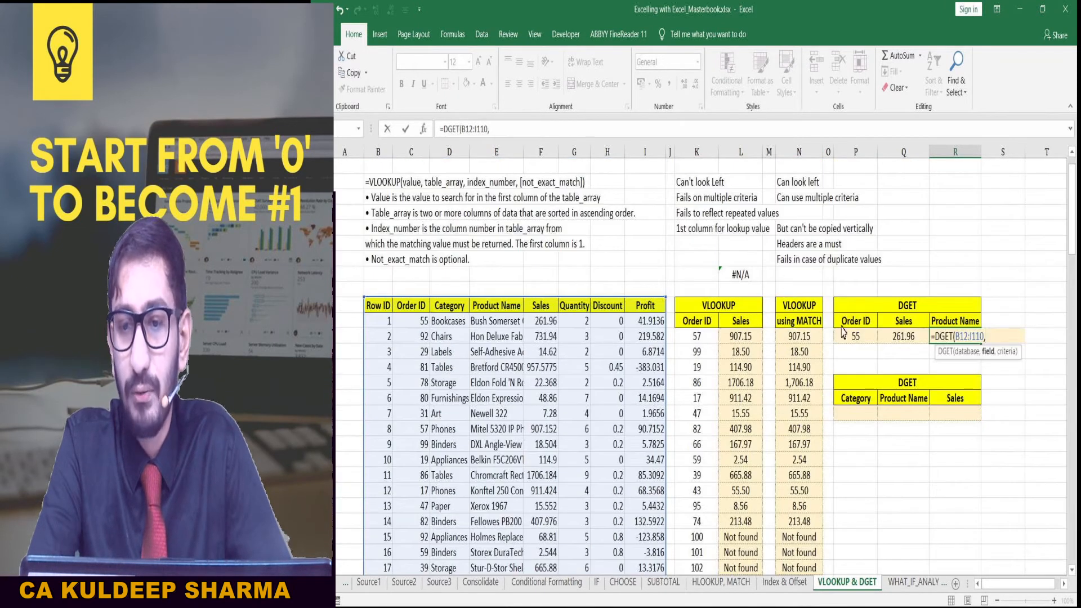
- Complete the Product Name formula in R14 with field R13 and criteria Q13:Q14, and check its result against the first source record
click(962, 326)
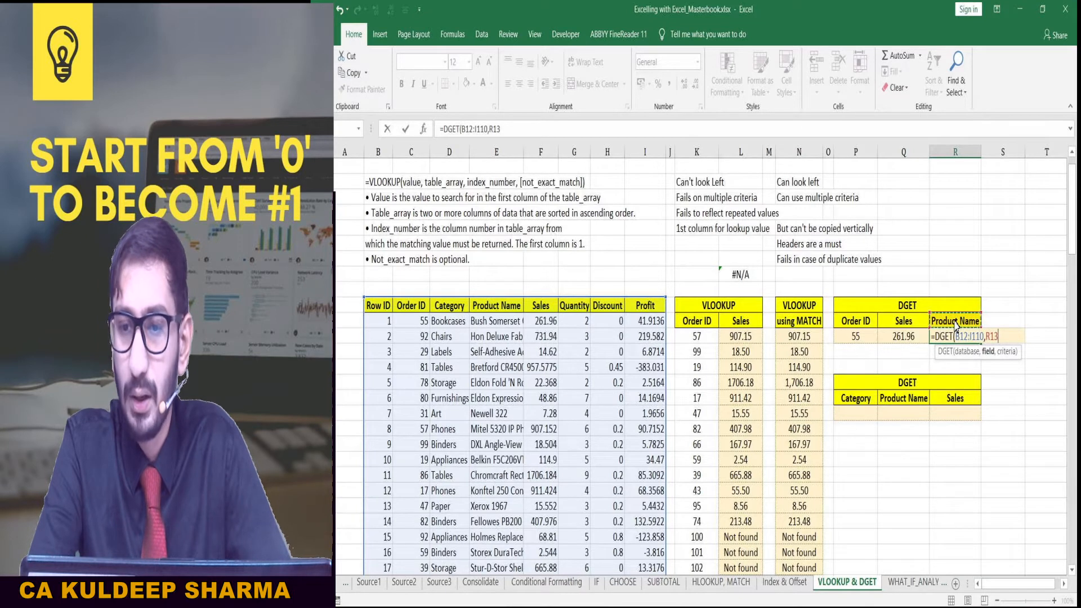
text(,)
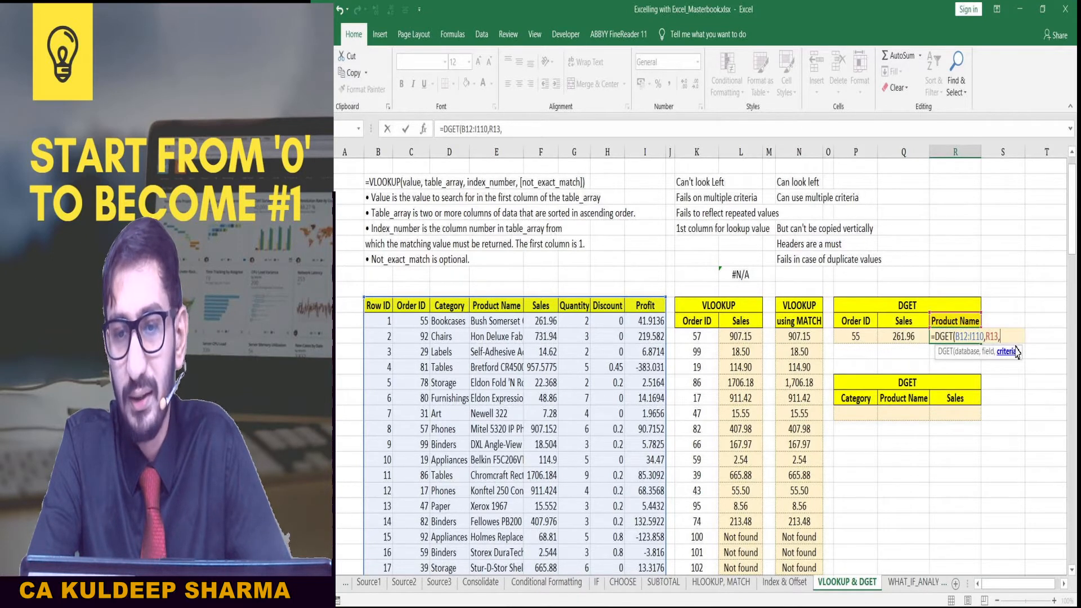
click(880, 324)
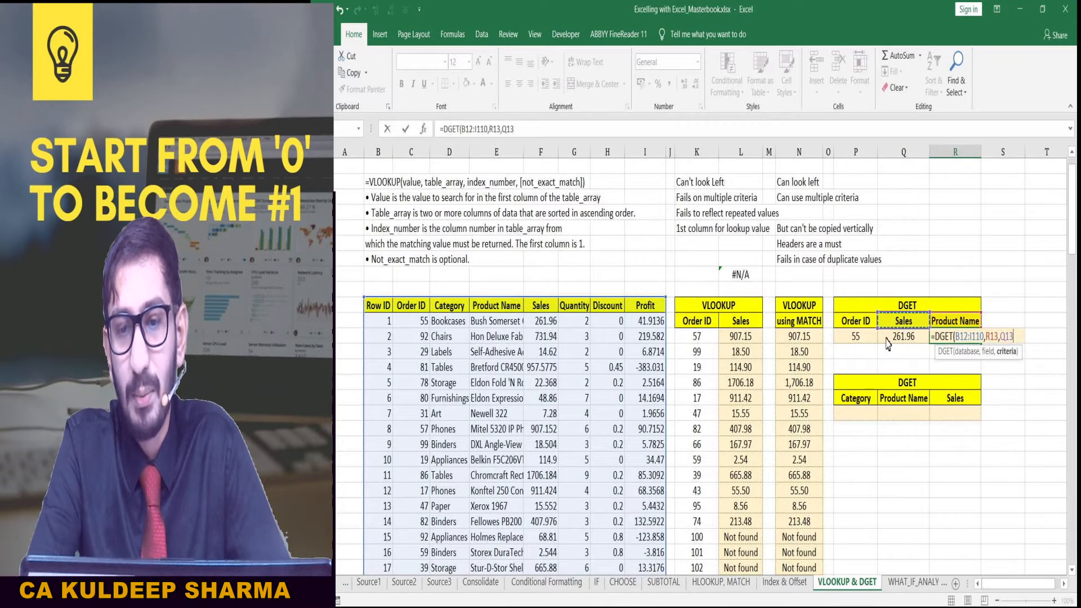
drag(887, 328, 894, 356)
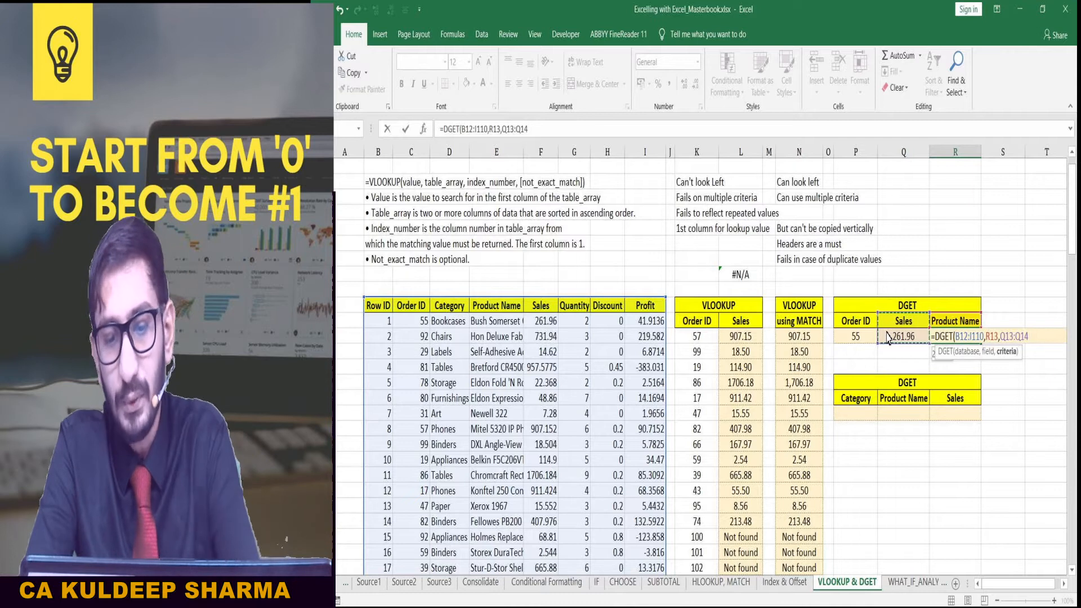
text())
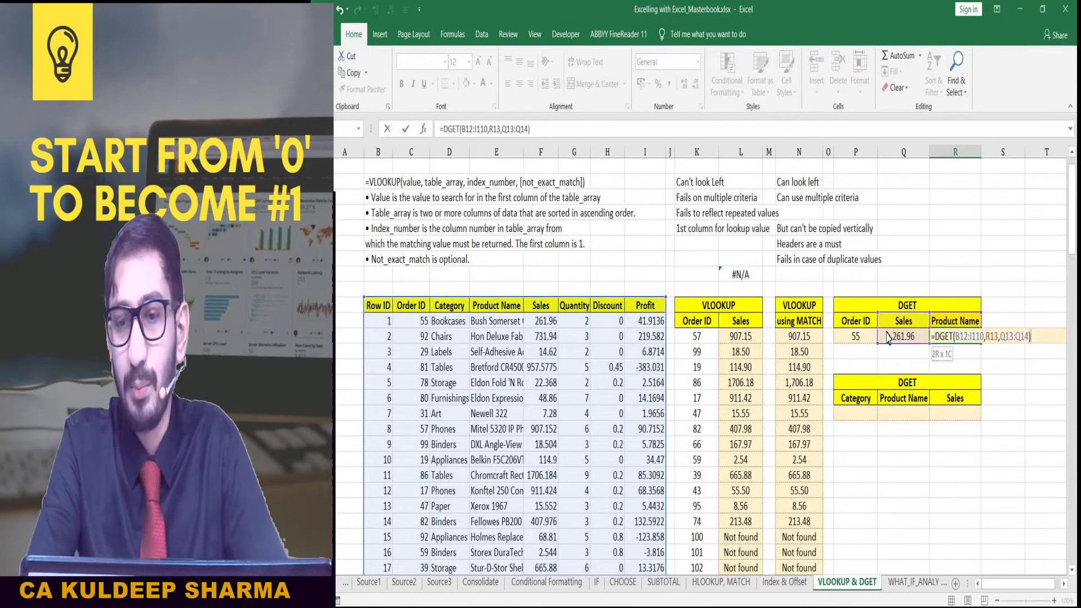
key(Return)
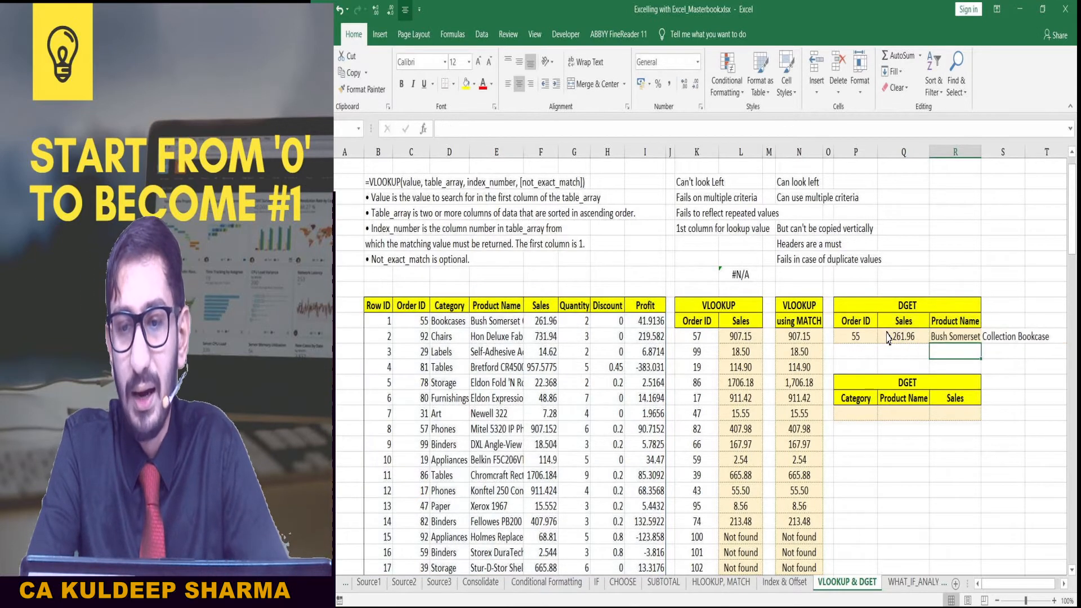
key(Up)
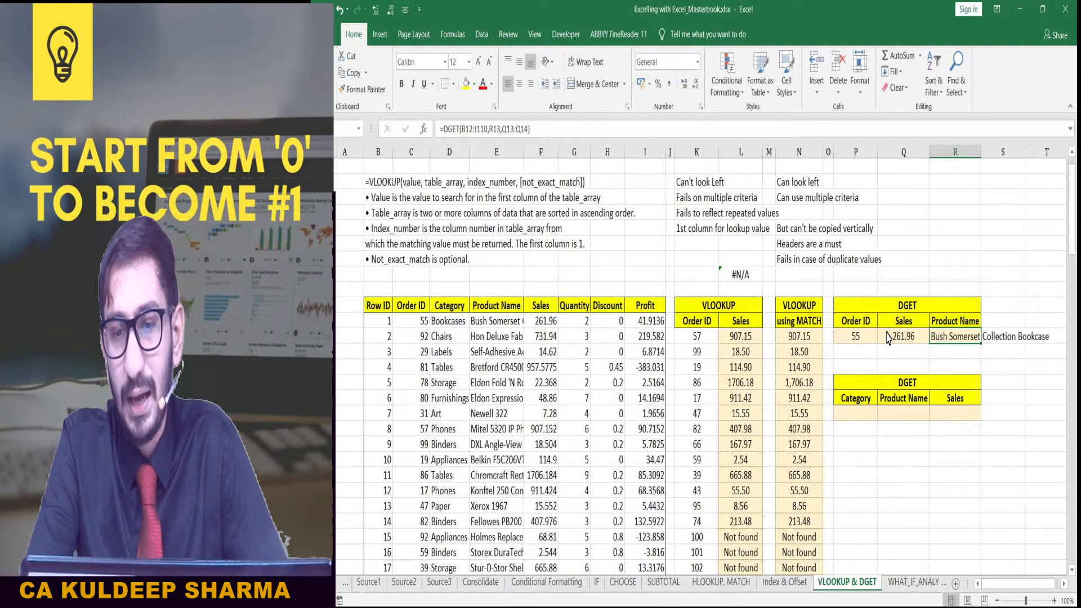
click(483, 326)
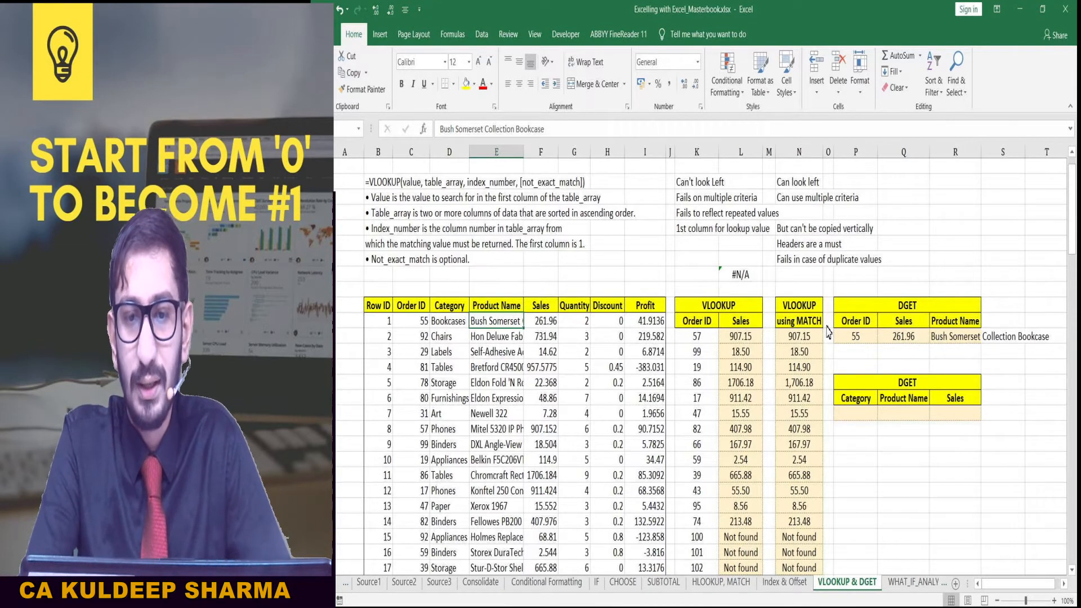
- Compare the notes on VLOOKUP's limitations and DGET's multiple-criteria support, and examine the repeated Phones category and its product names in the source table
click(804, 182)
scroll(789, 226, up, 1)
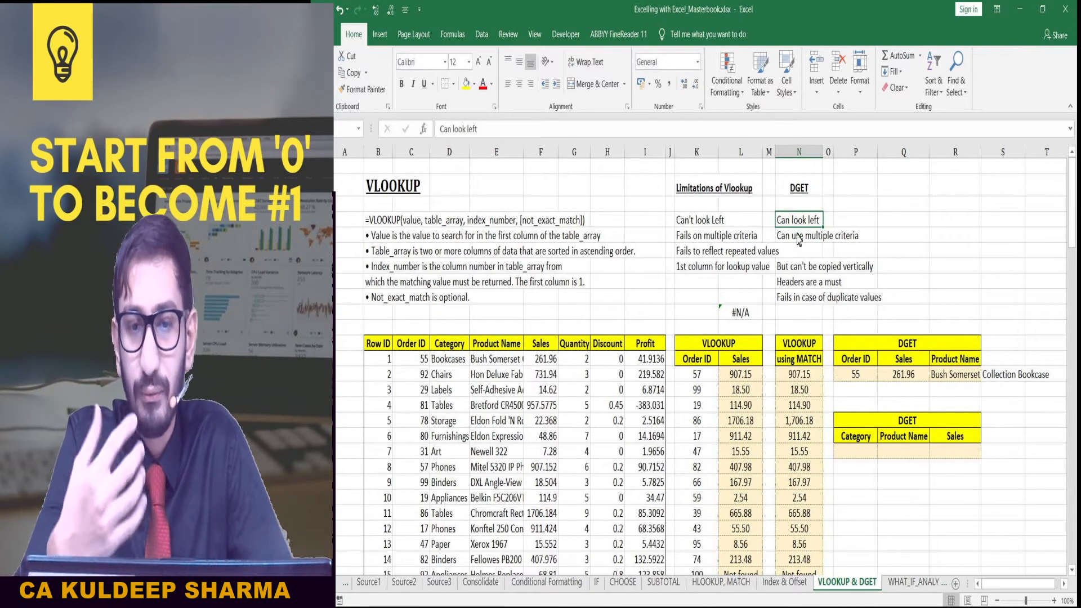
click(696, 241)
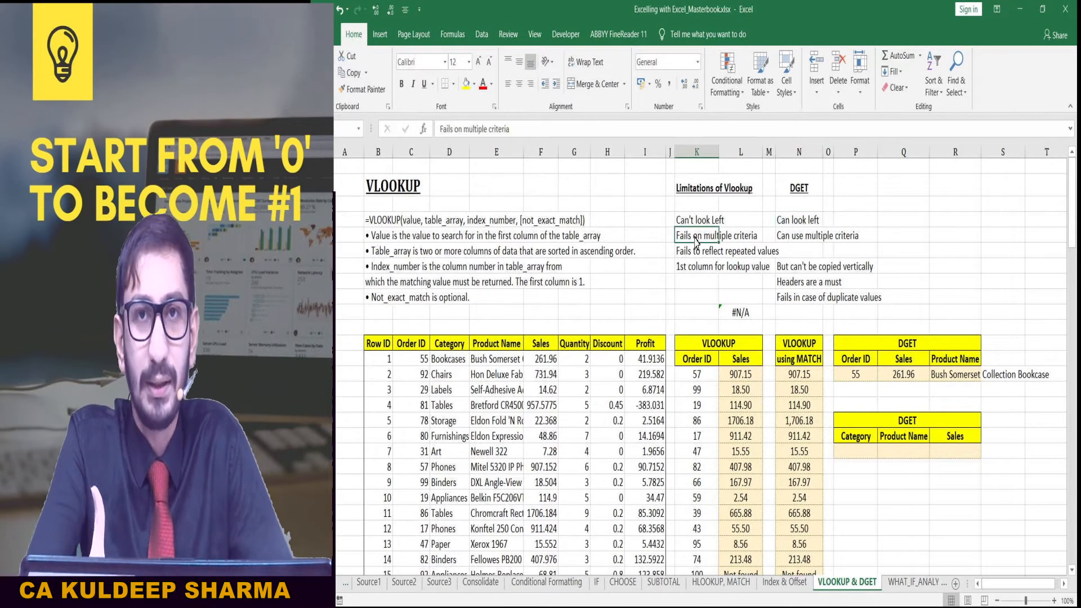
click(791, 237)
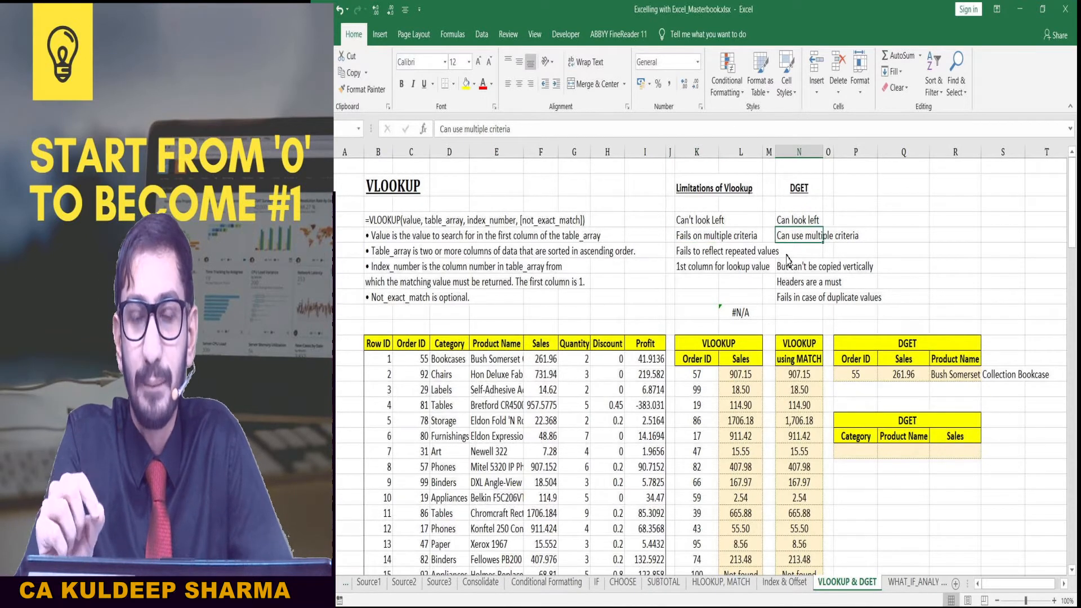
click(854, 451)
scroll(842, 367, down, 1)
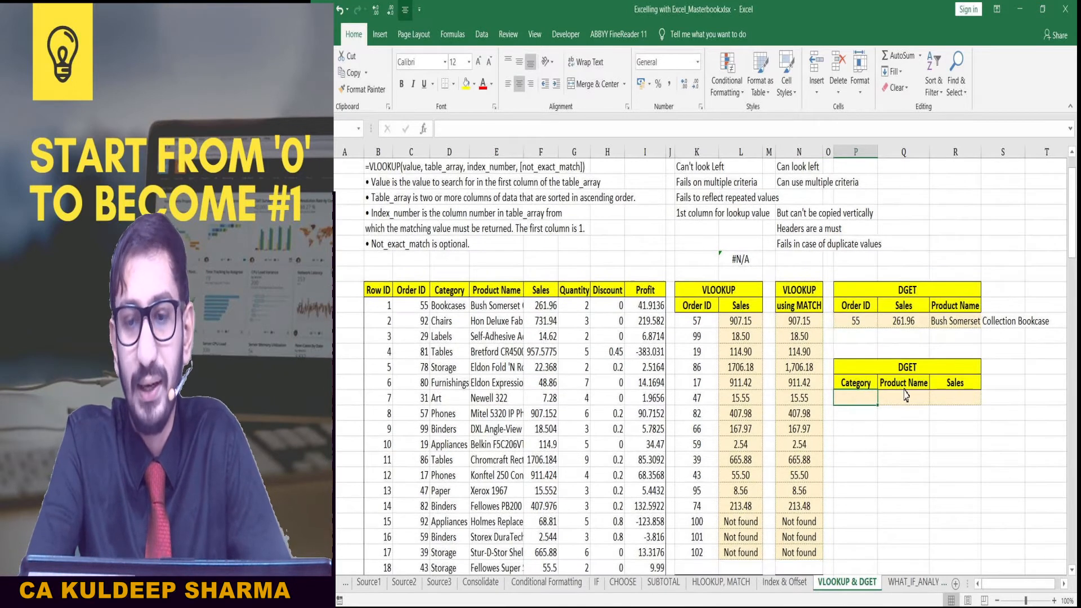
scroll(878, 374, down, 1)
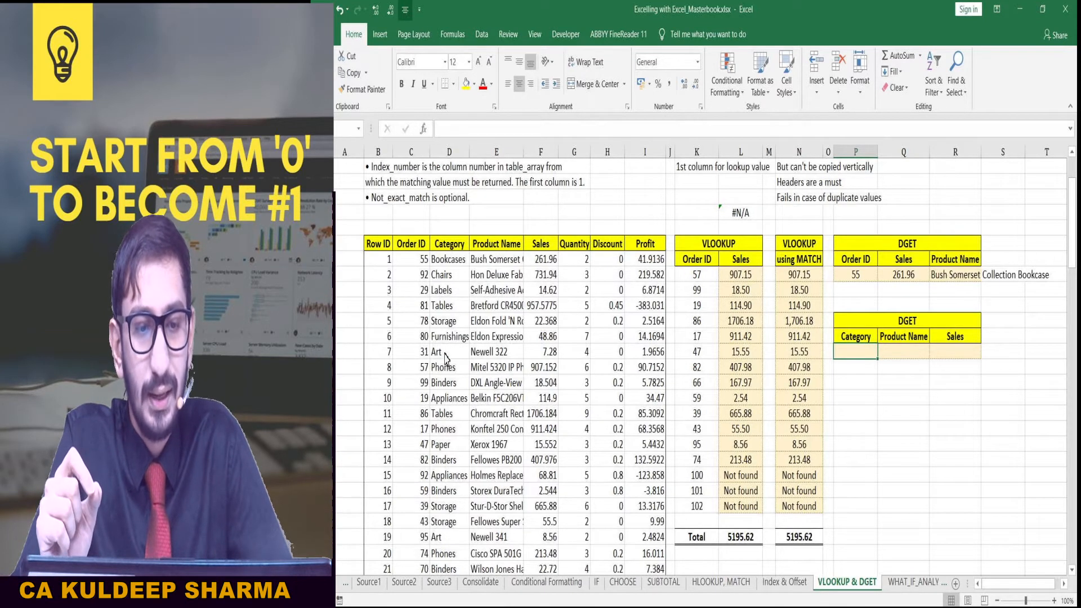
click(446, 371)
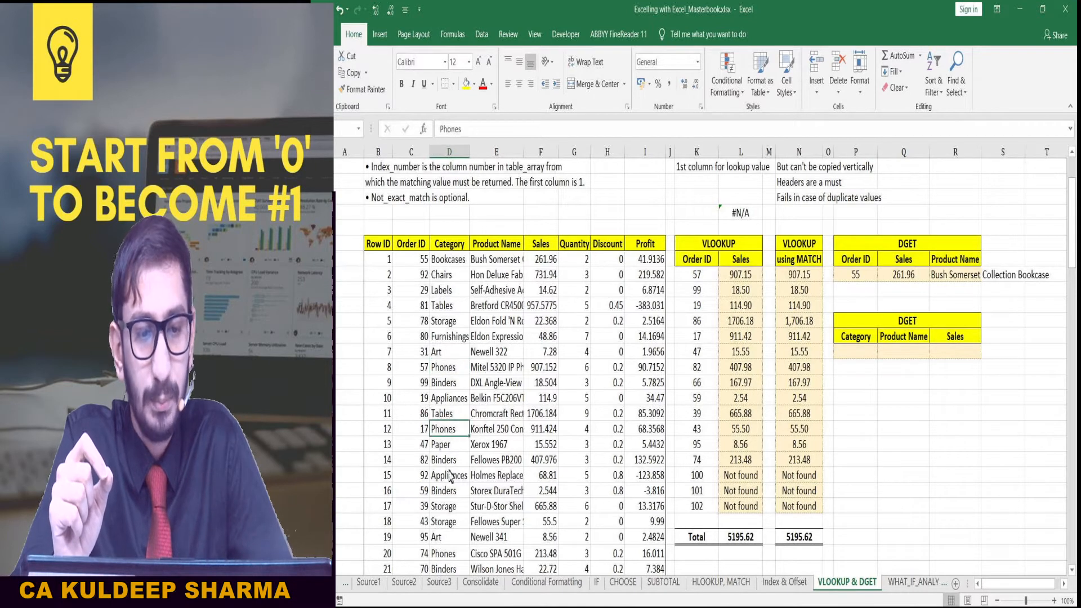
click(446, 555)
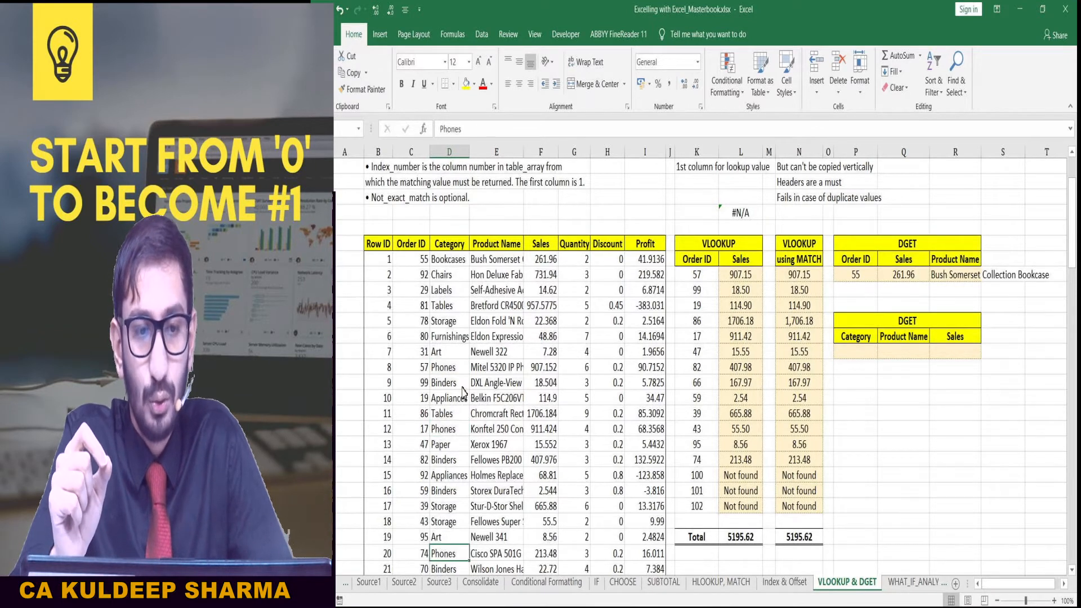
click(492, 372)
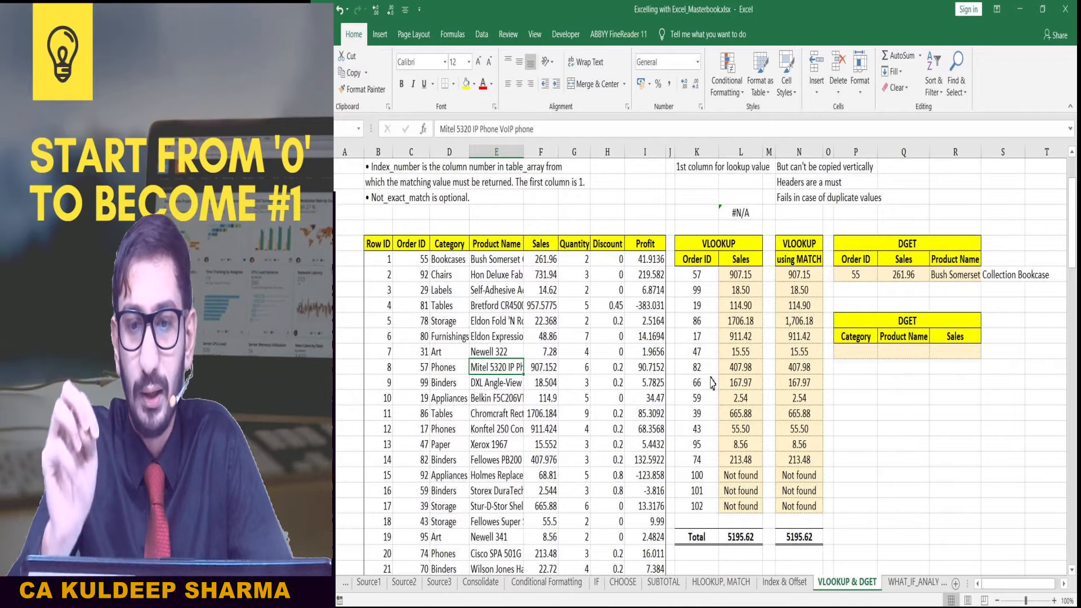
- In the lower DGET table, link the Category cell P19 to Phones in D20 and the Product Name cell Q19 to E32
click(848, 353)
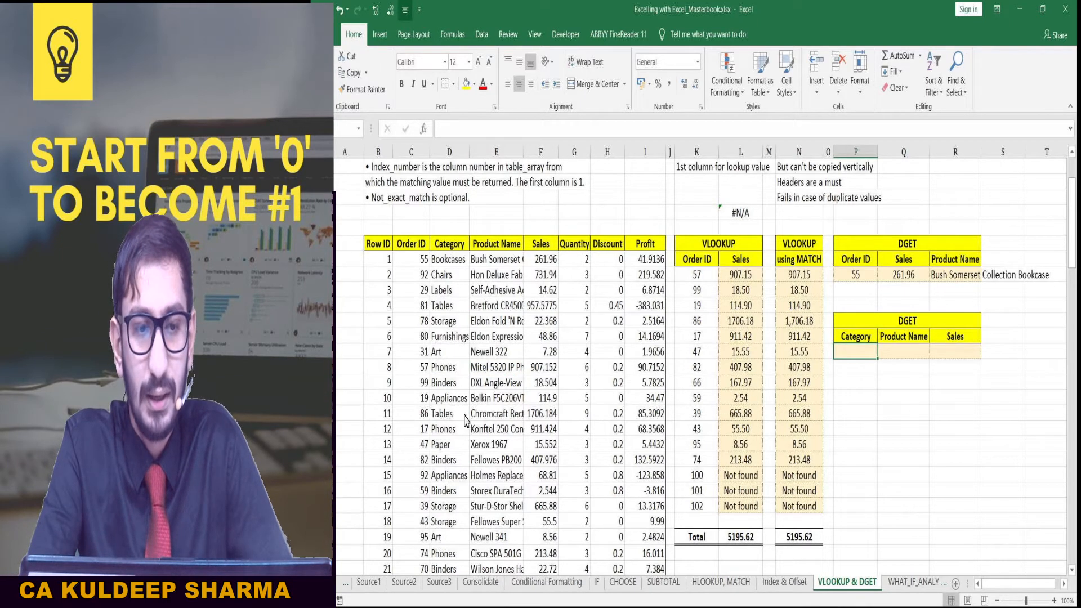
text(Phones)
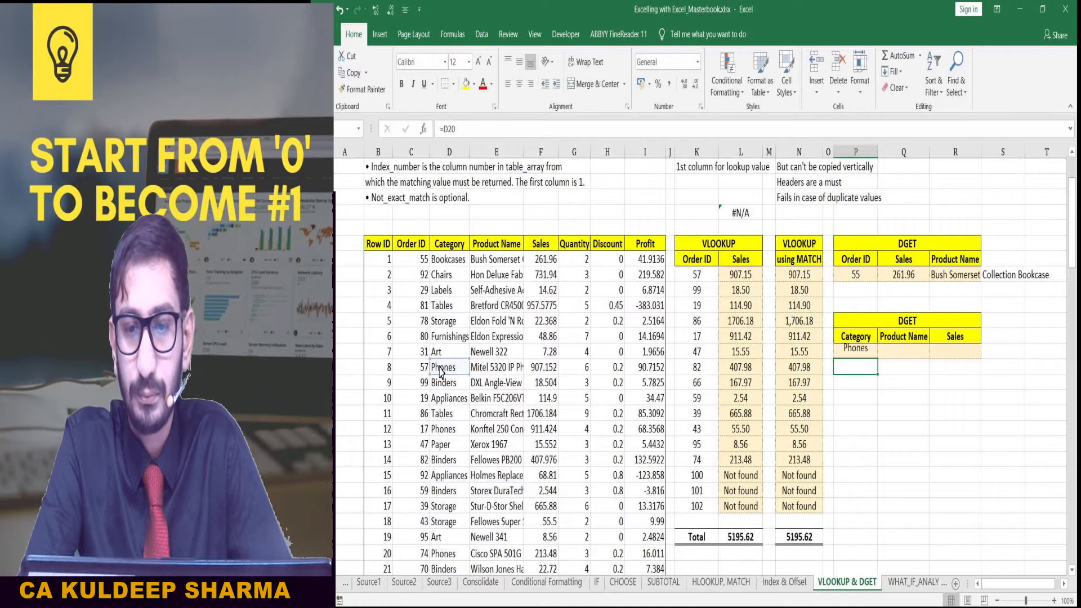
key(Return)
key(Right)
key(Up)
text(=)
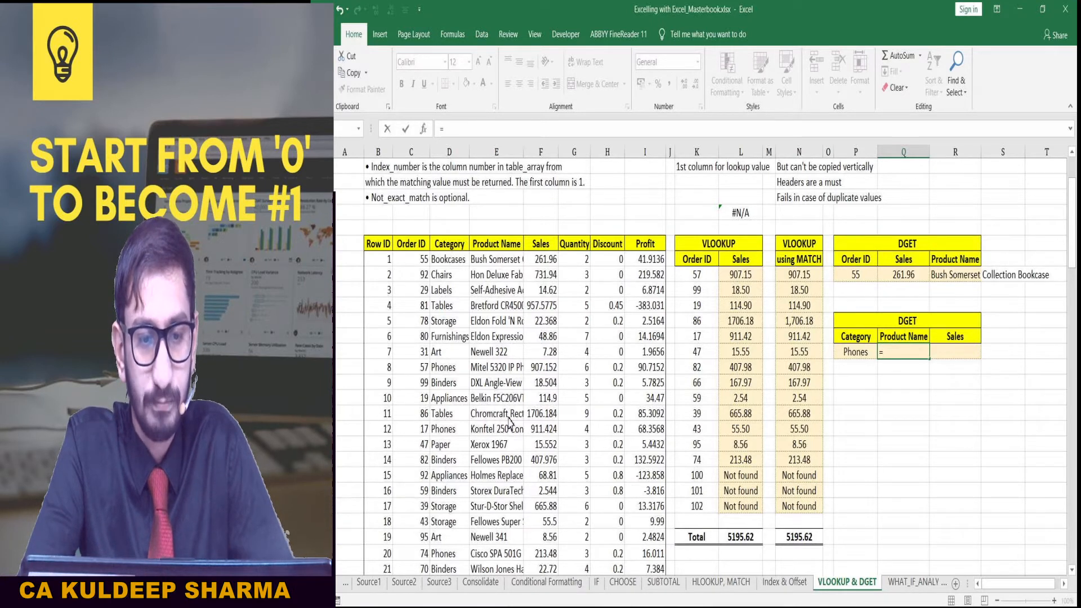
click(488, 558)
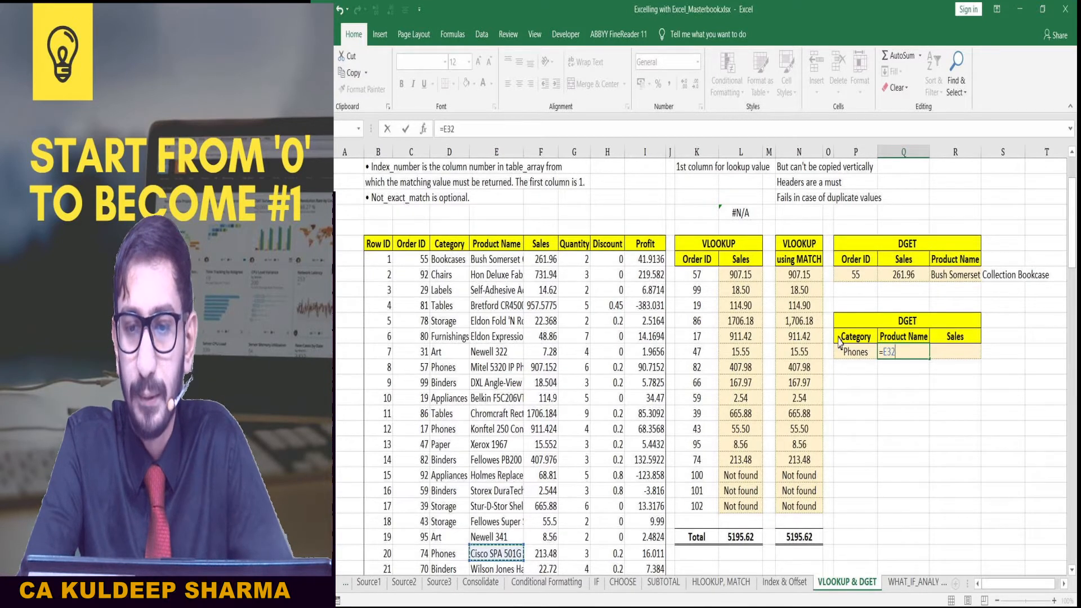
key(Return)
key(Up)
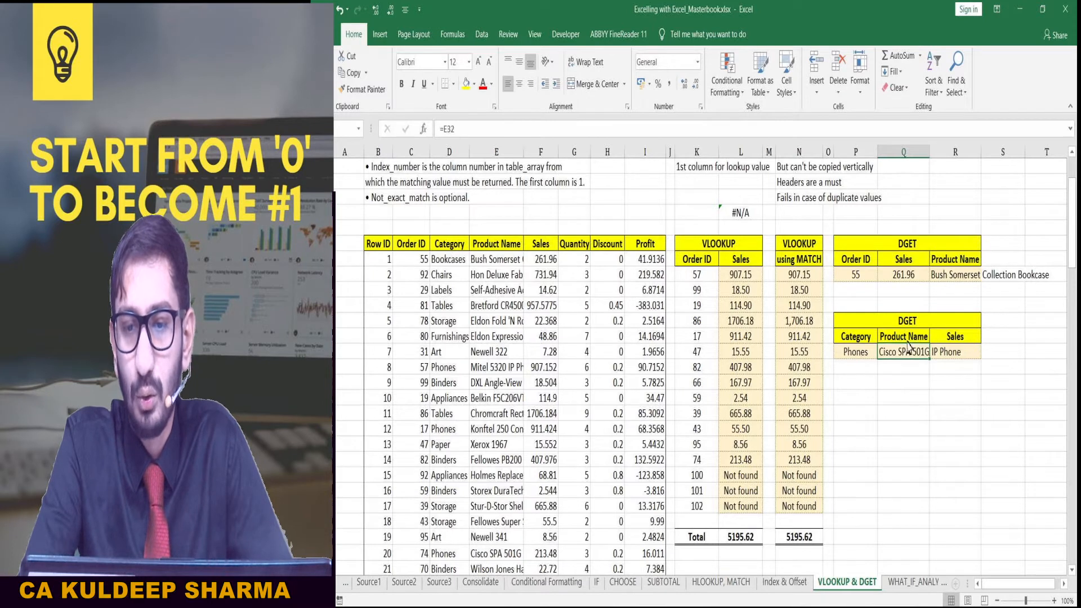
- Start a DGET formula in the lower table's Sales cell R19 with the source table B12:I110, including headers, as the database
key(Right)
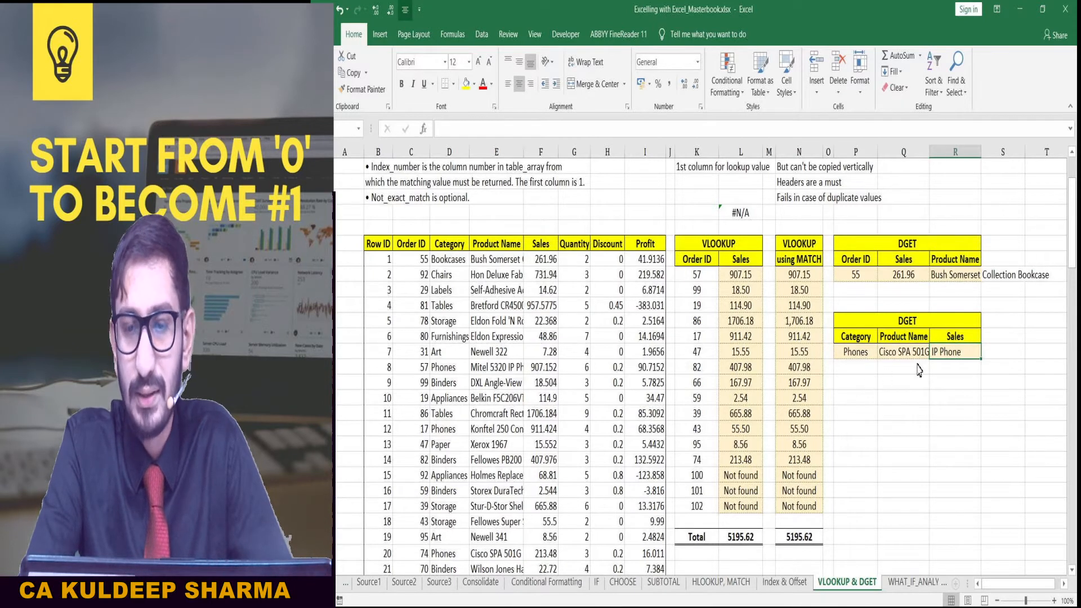
text(=)
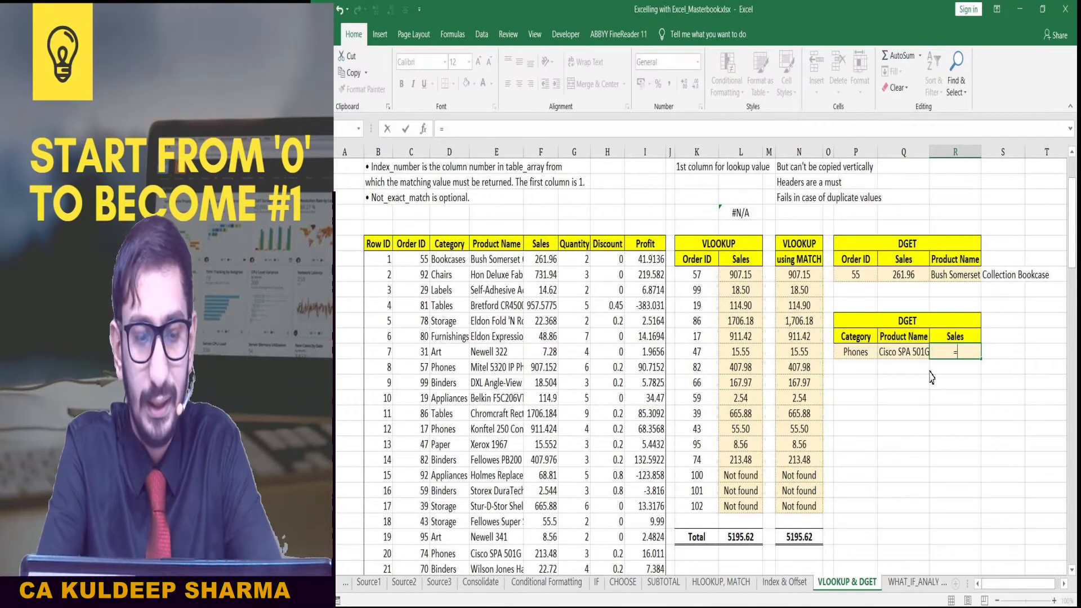
text(dget)
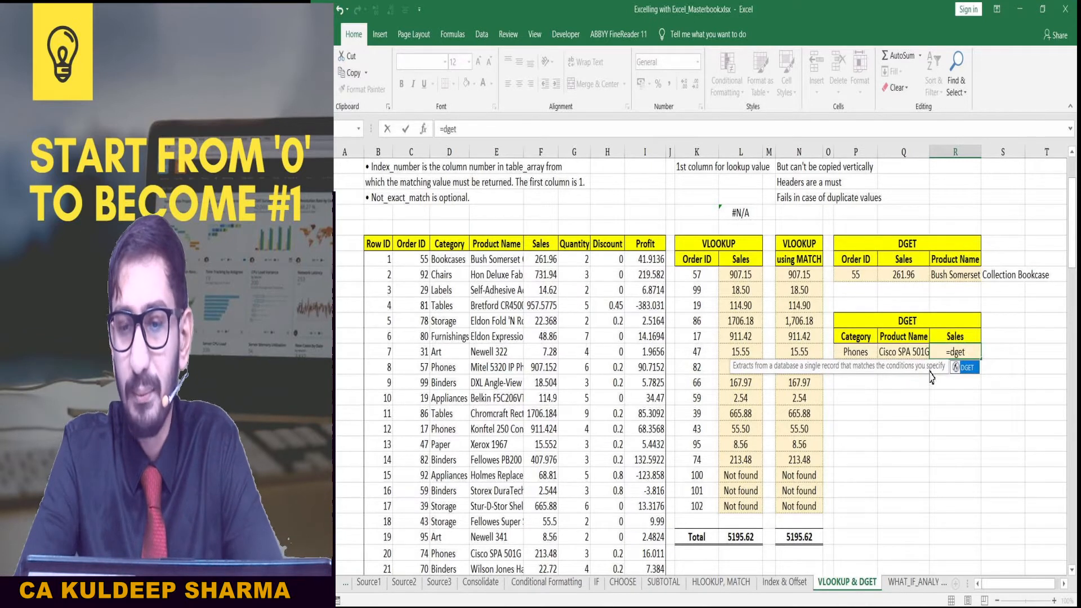
key(Tab)
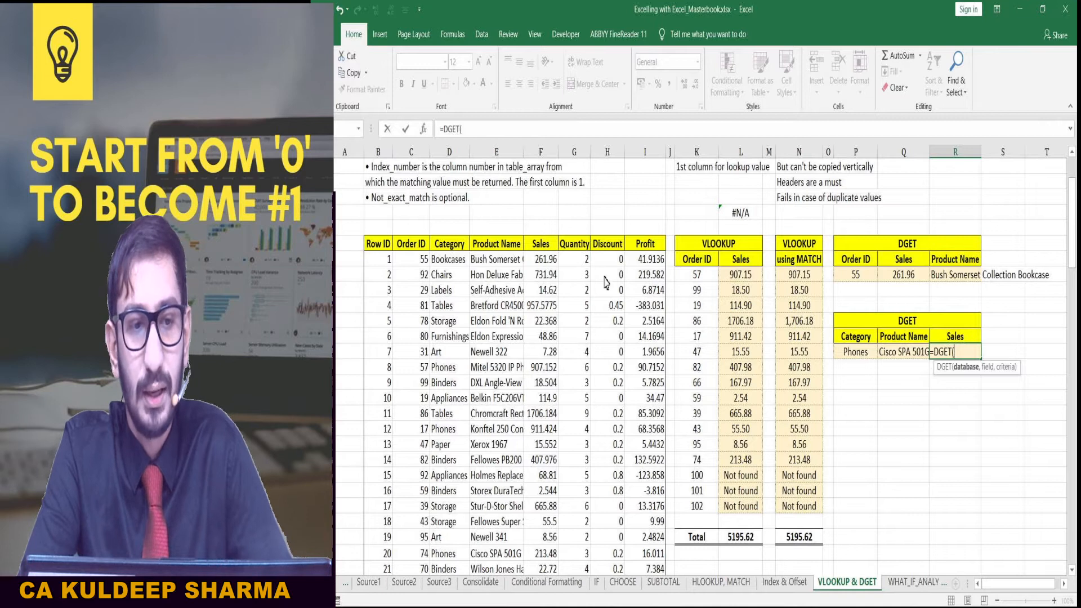
click(378, 248)
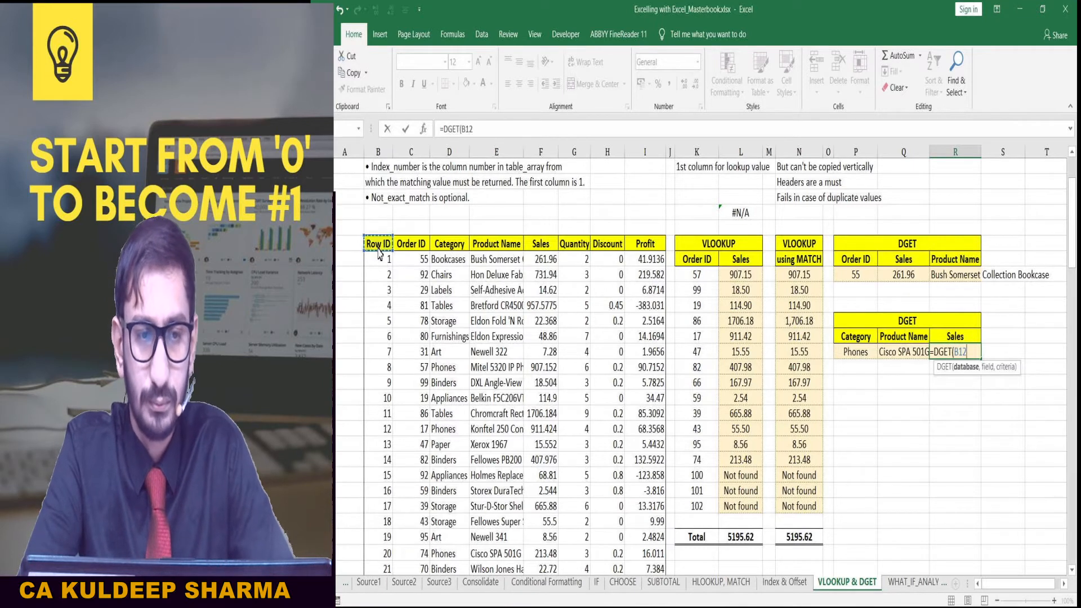
key(ctrl+shift+Right)
key(ctrl+shift+Down)
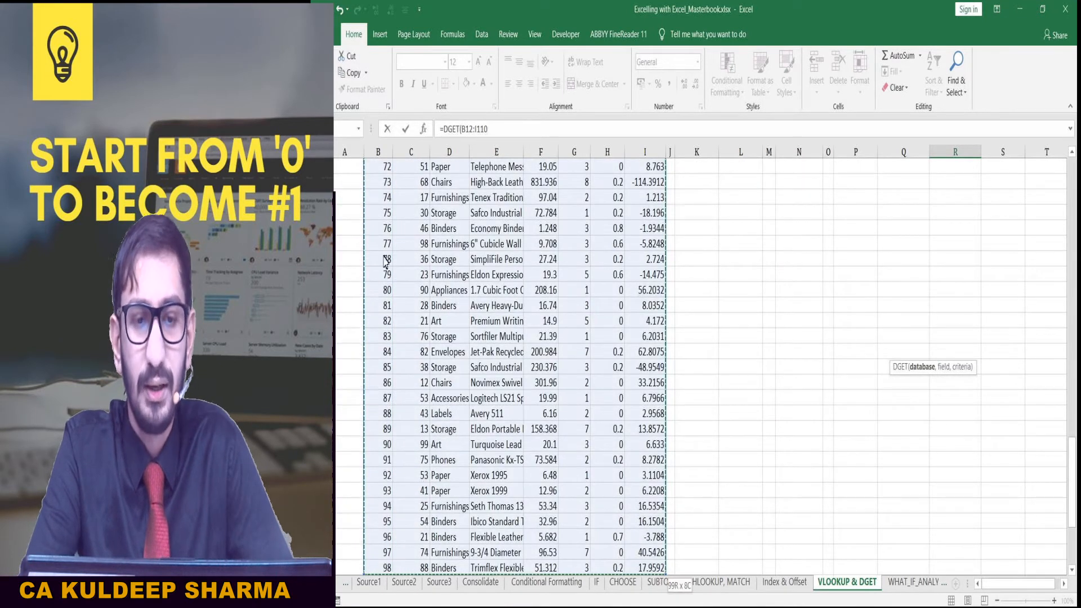
text(,)
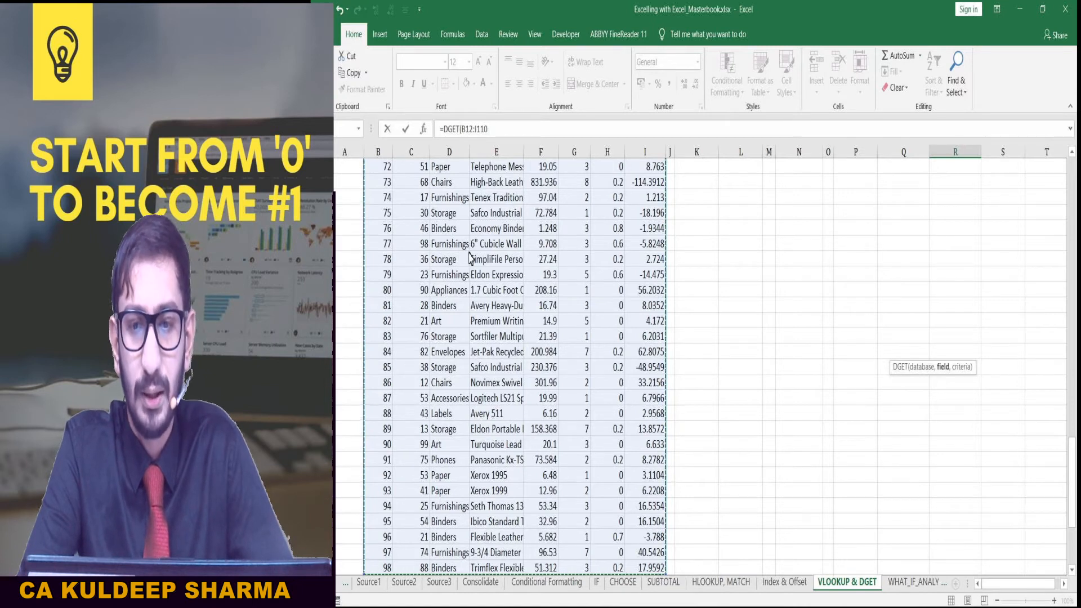
- Complete the lower table's Sales formula with field R18 and the two-column criteria range P18:Q19
scroll(656, 281, up, 17)
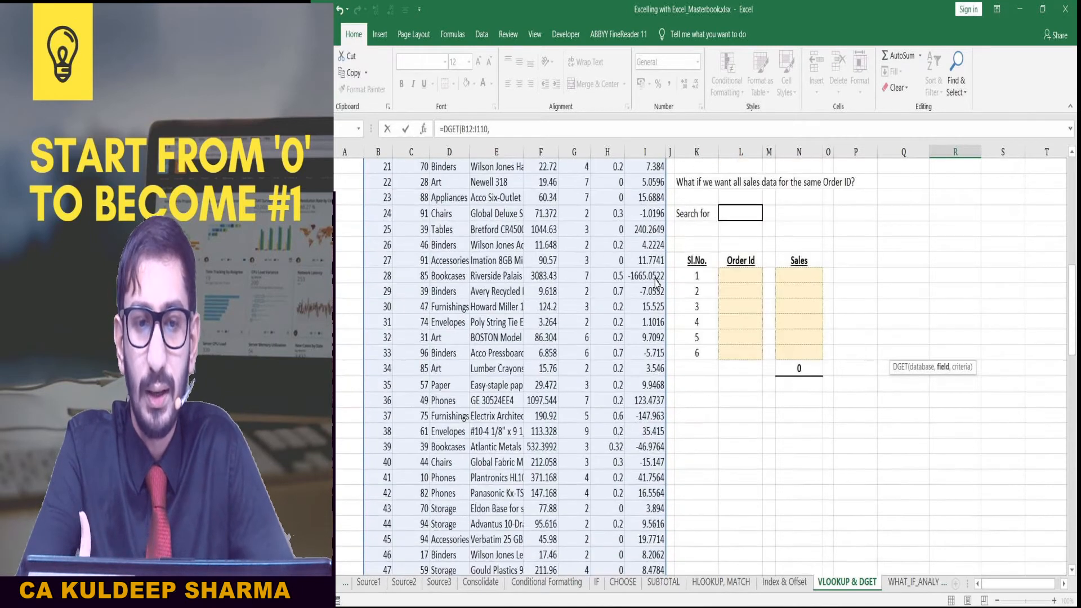
scroll(656, 282, up, 10)
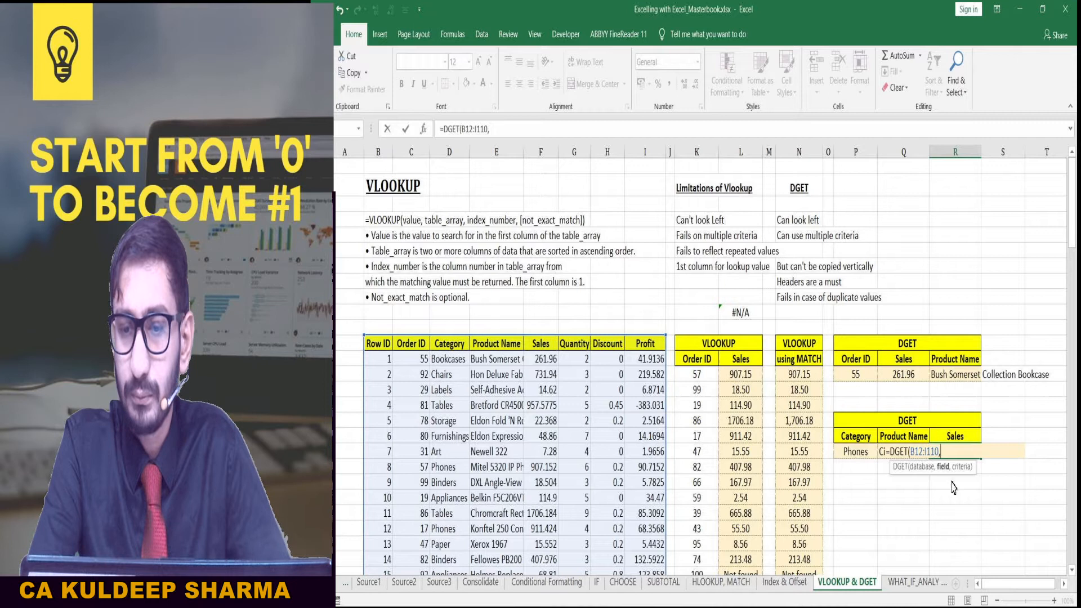
click(953, 438)
text(,)
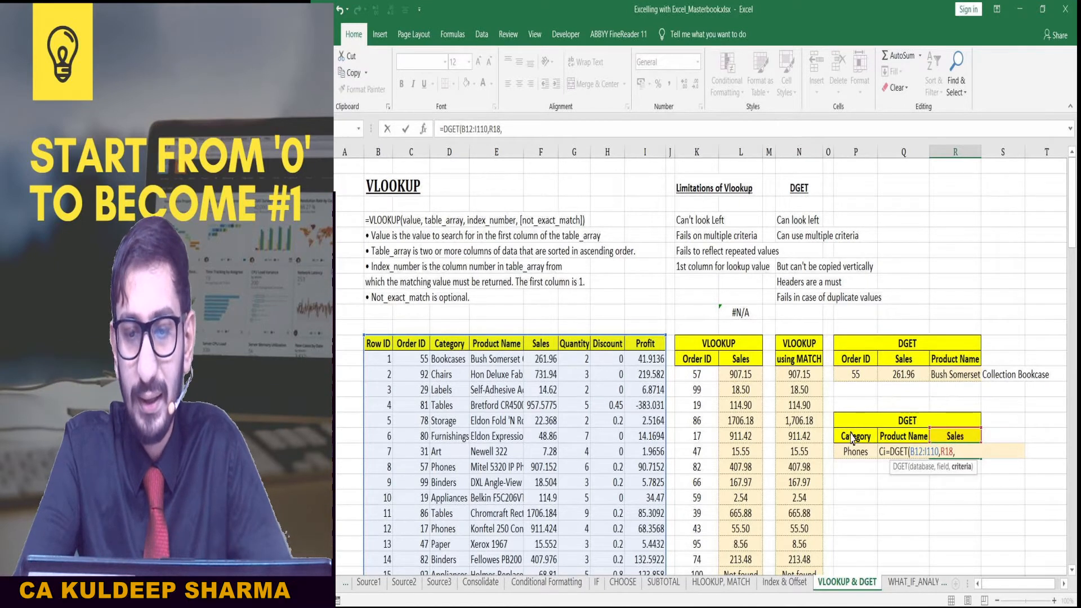
key(shift+Down)
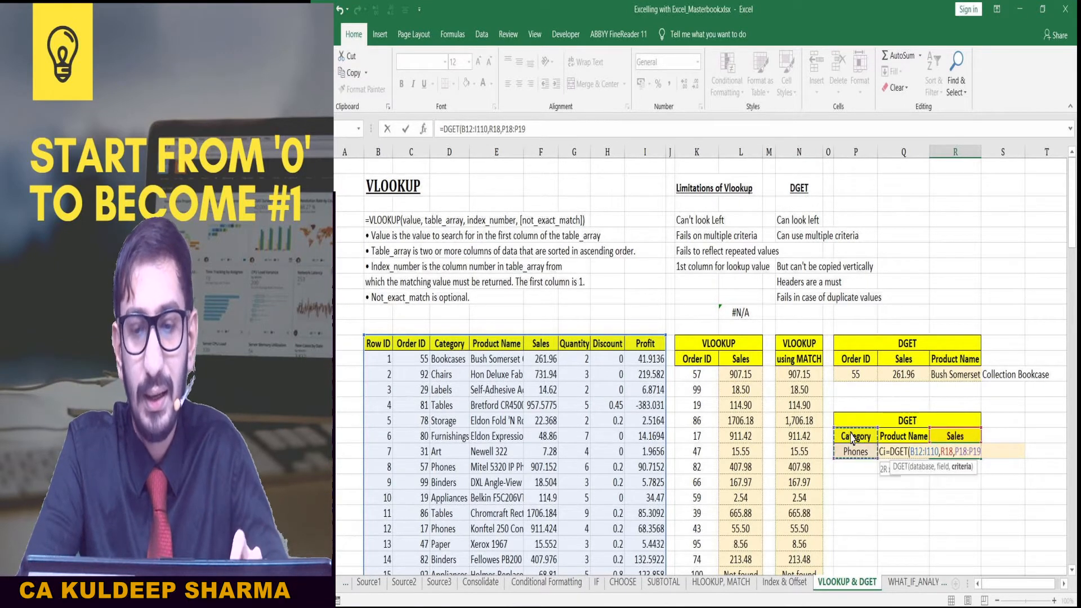
key(shift+Right)
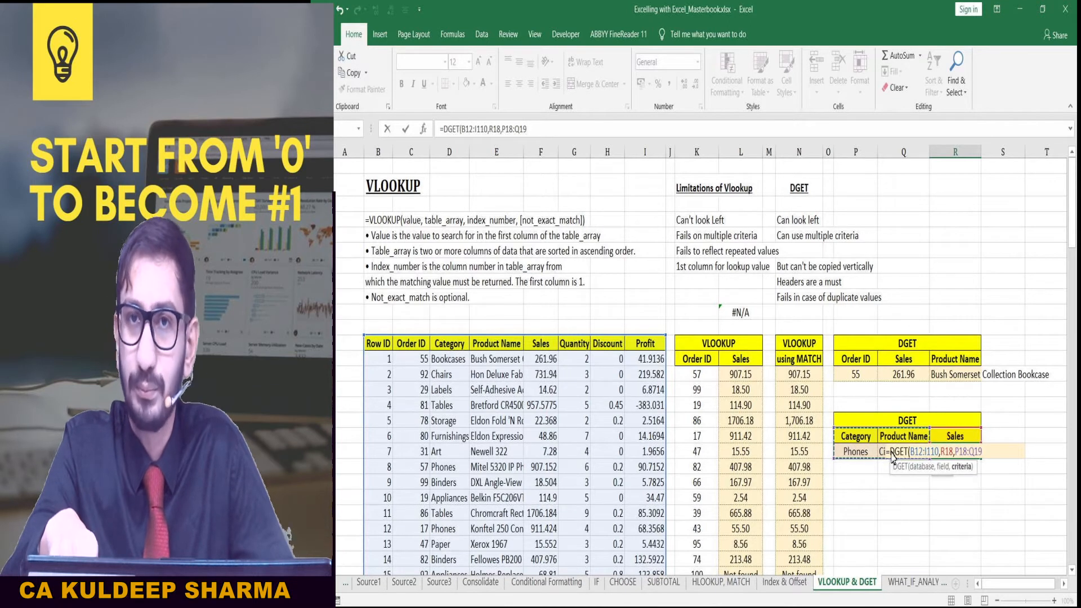
text())
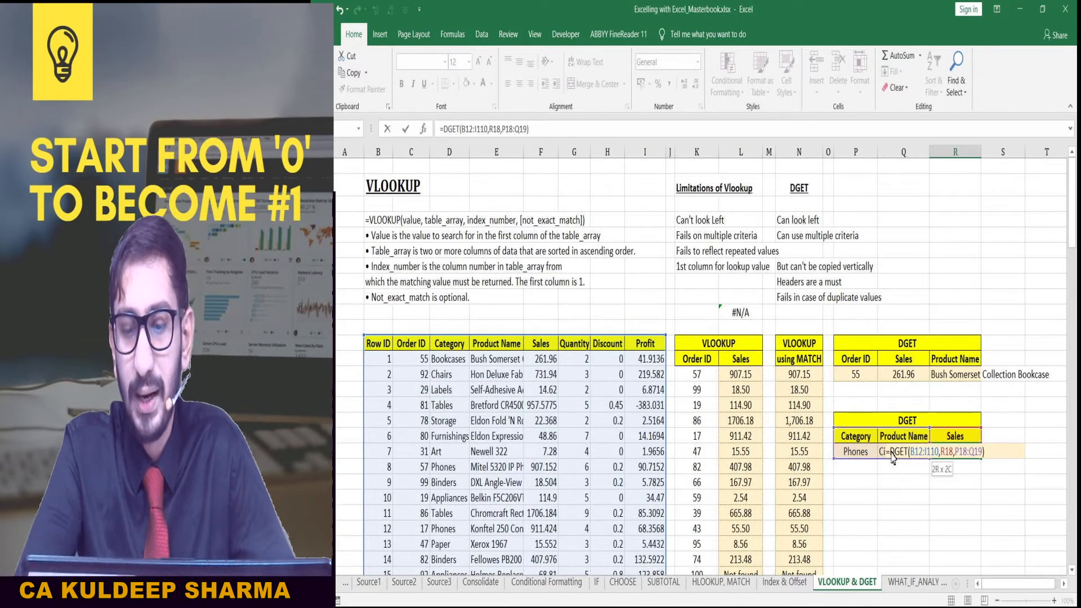
key(Return)
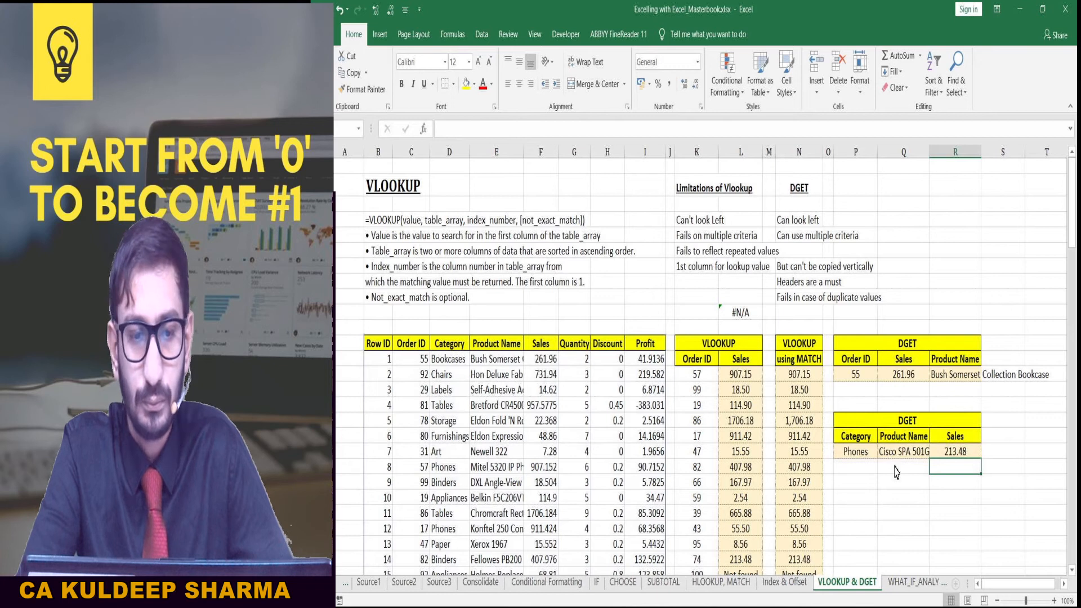
- Check the lower table's DGET Sales result in R19 against the Cisco SPA 501G row in the source table
key(Up)
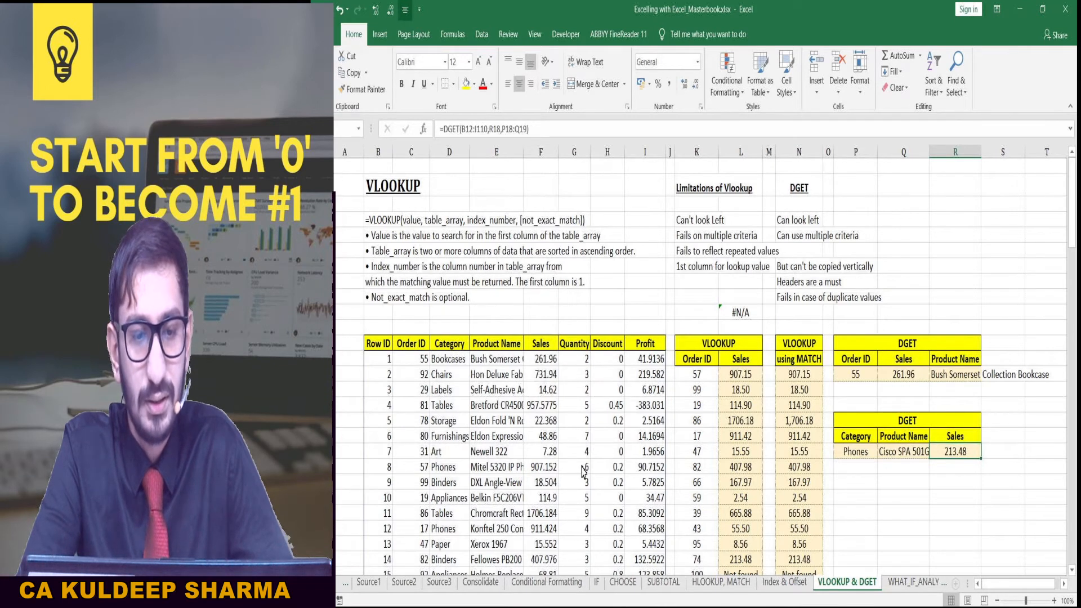
scroll(580, 476, down, 1)
scroll(529, 506, down, 1)
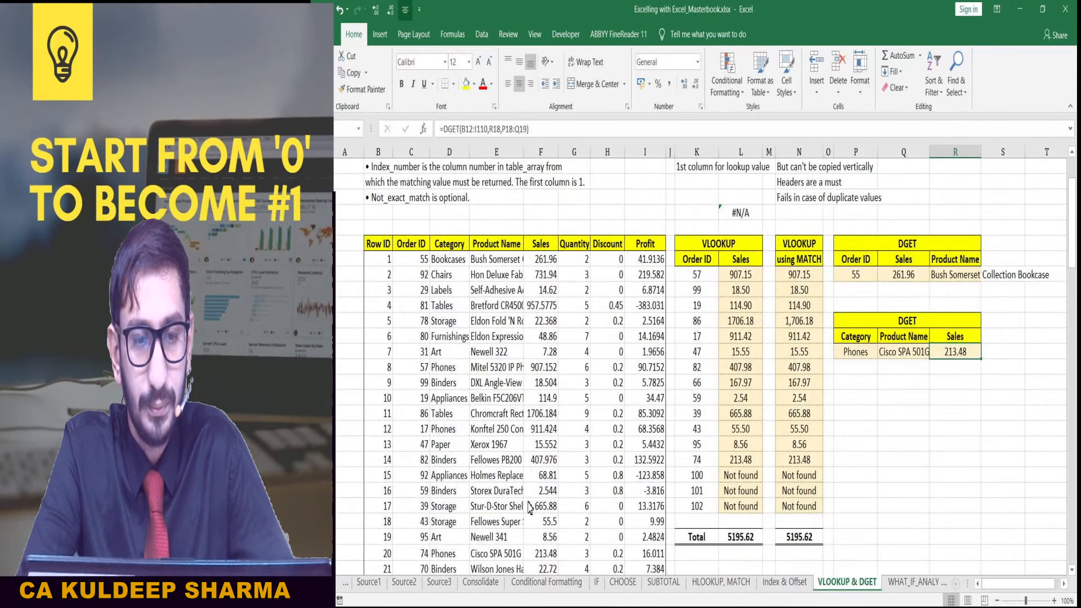
click(442, 555)
click(472, 556)
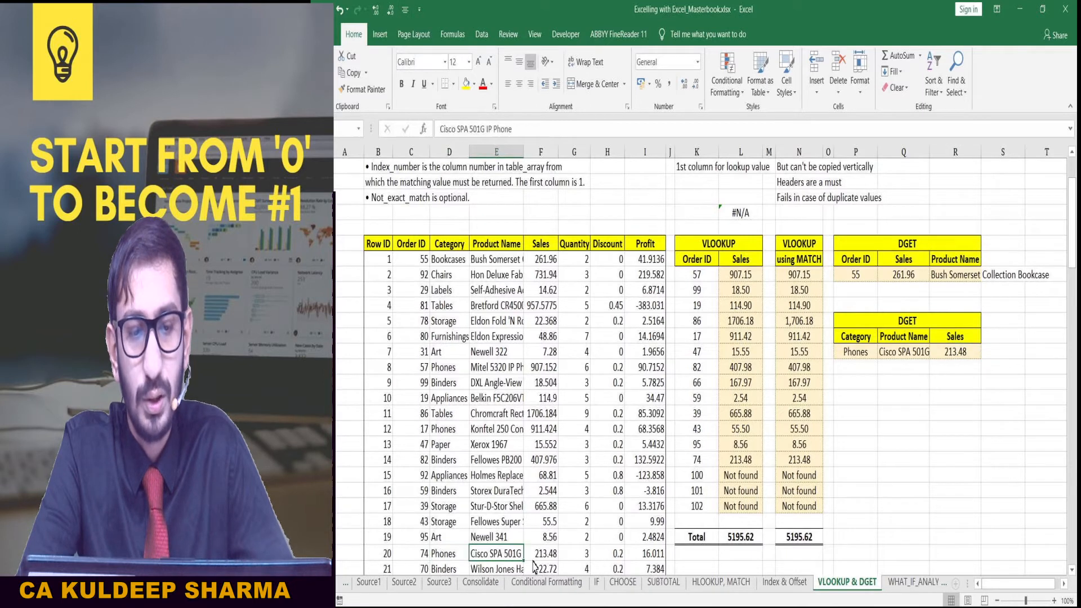
click(534, 556)
- Link the Product Name criterion Q19 to the Mitel 5320 phone in E20 and check the resulting Sales against the source table
click(964, 359)
key(Left)
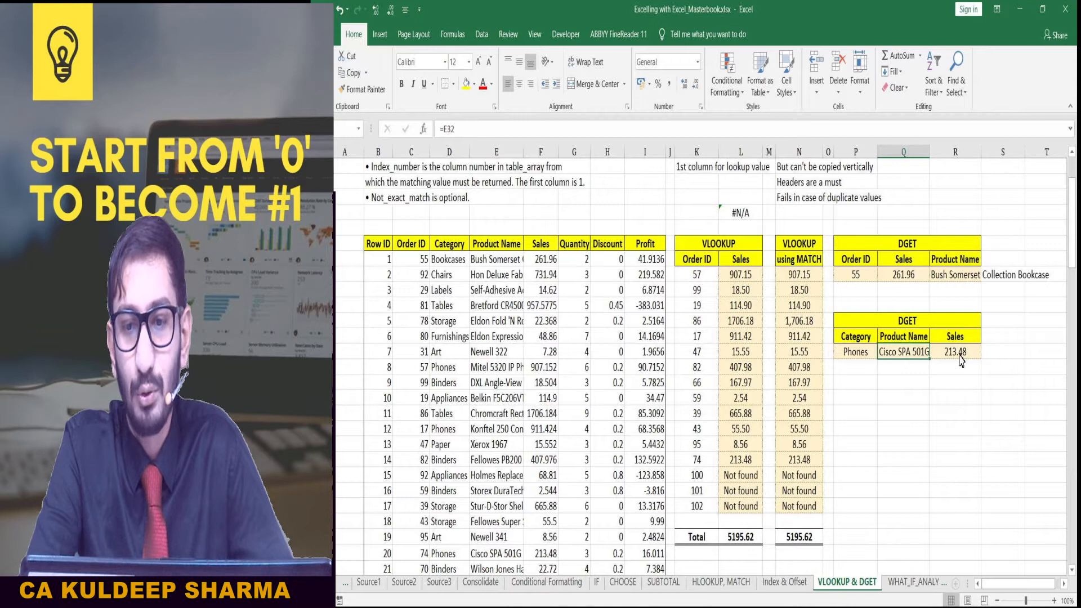
text(=)
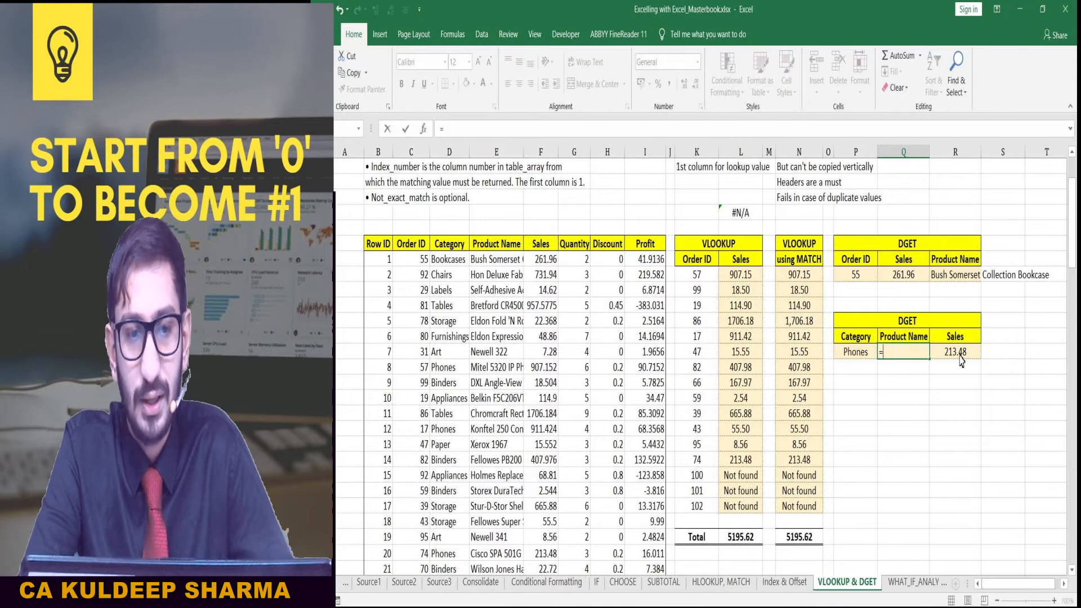
click(483, 376)
key(Return)
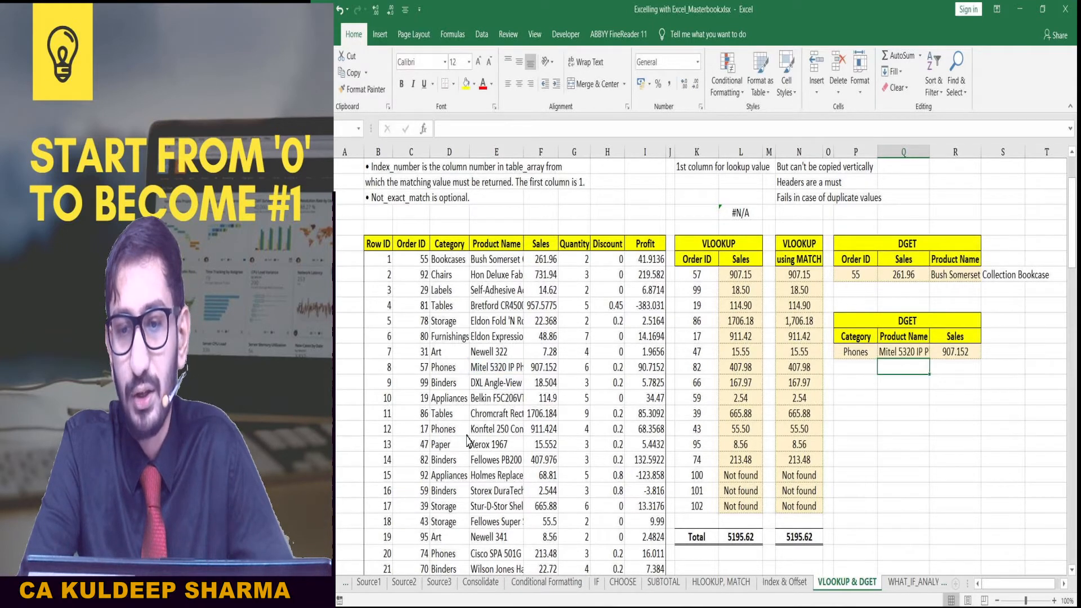
click(538, 372)
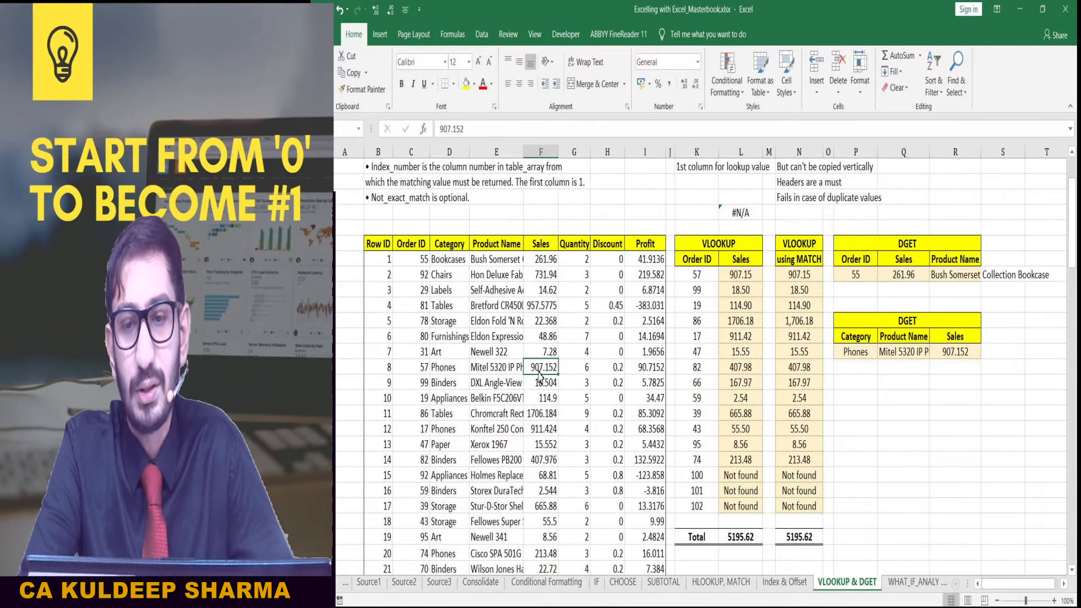
click(968, 354)
- Review the note about DGET not being copied vertically and inspect the upper table's Sales and Product Name formulas
scroll(866, 360, up, 1)
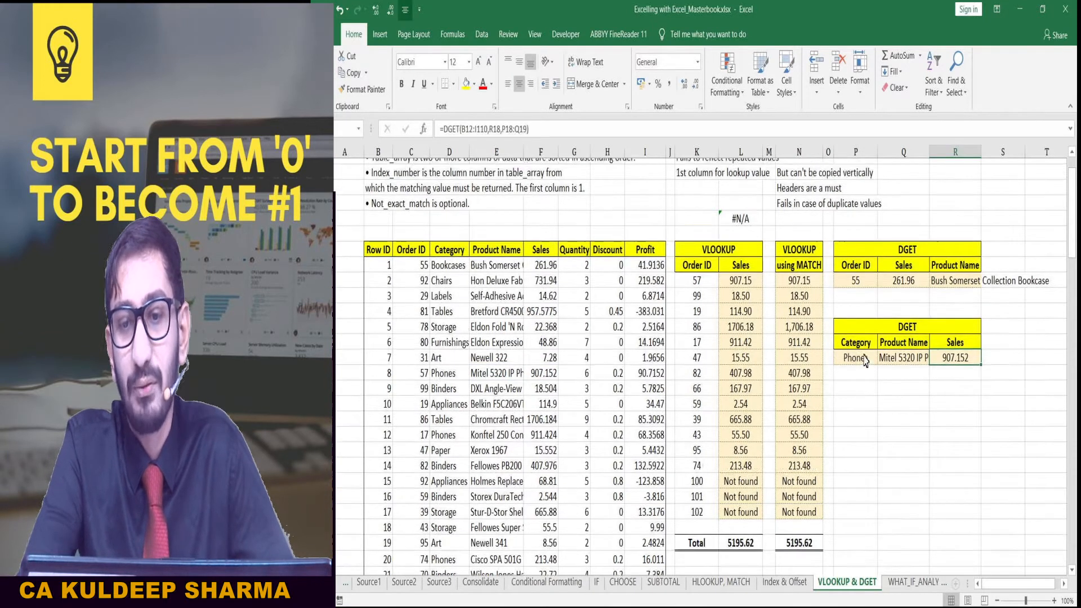
scroll(865, 360, up, 2)
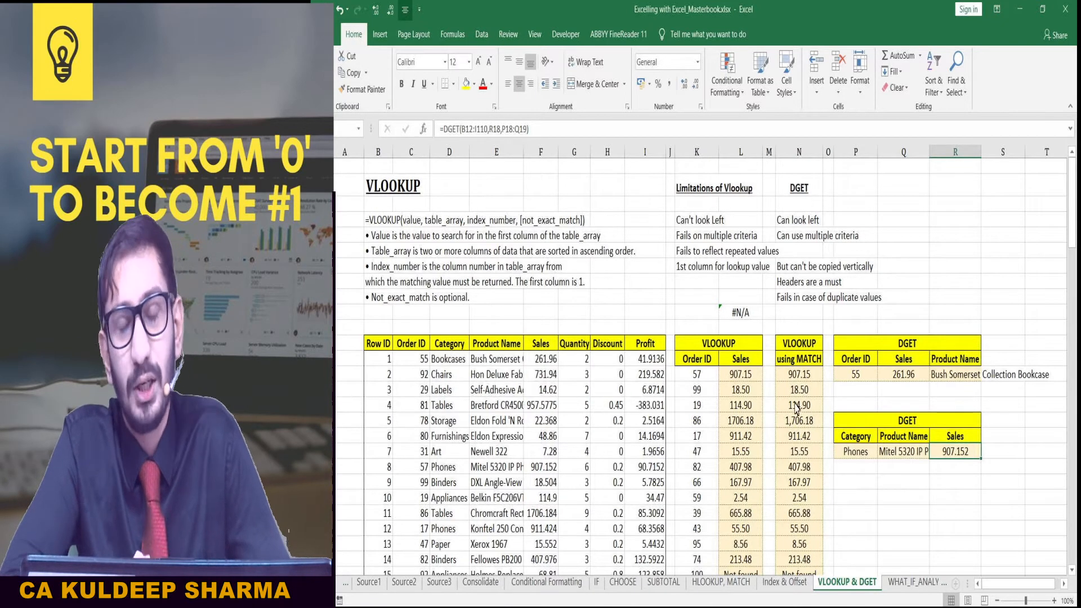
click(786, 269)
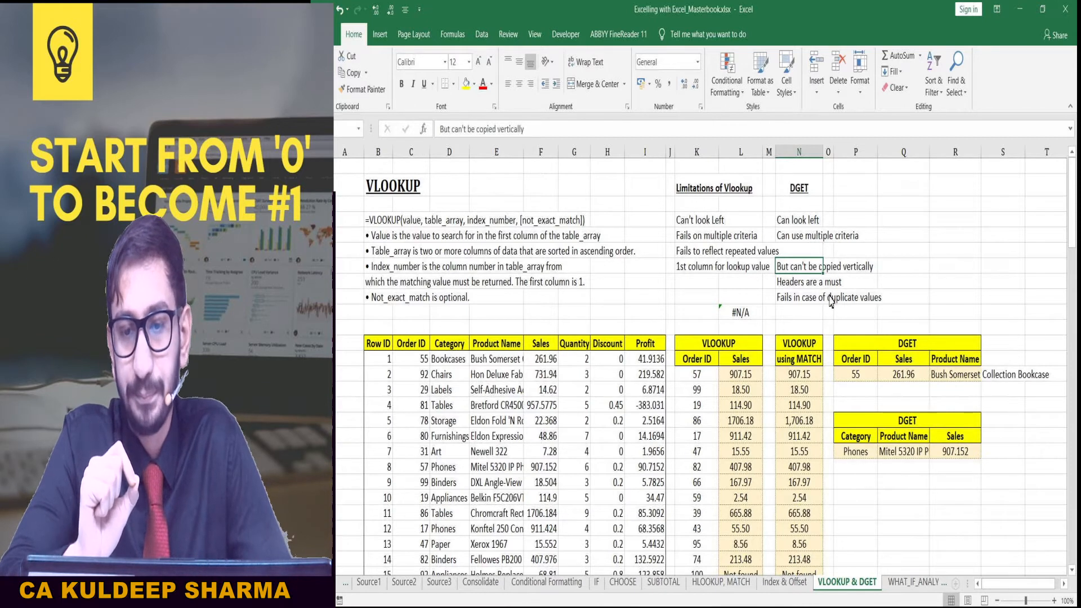
click(918, 378)
key(Right)
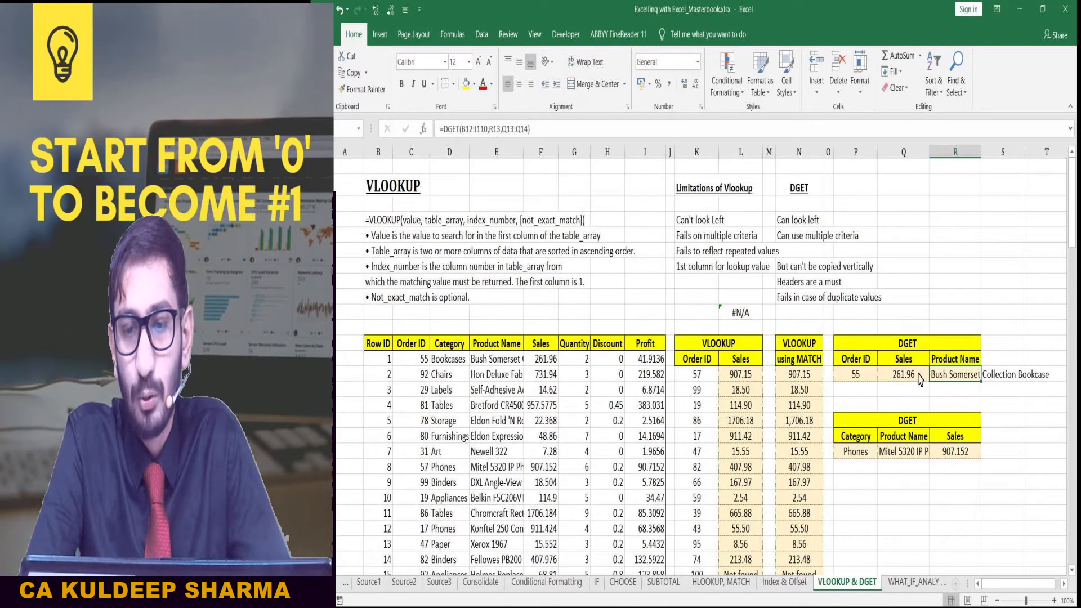
key(Left)
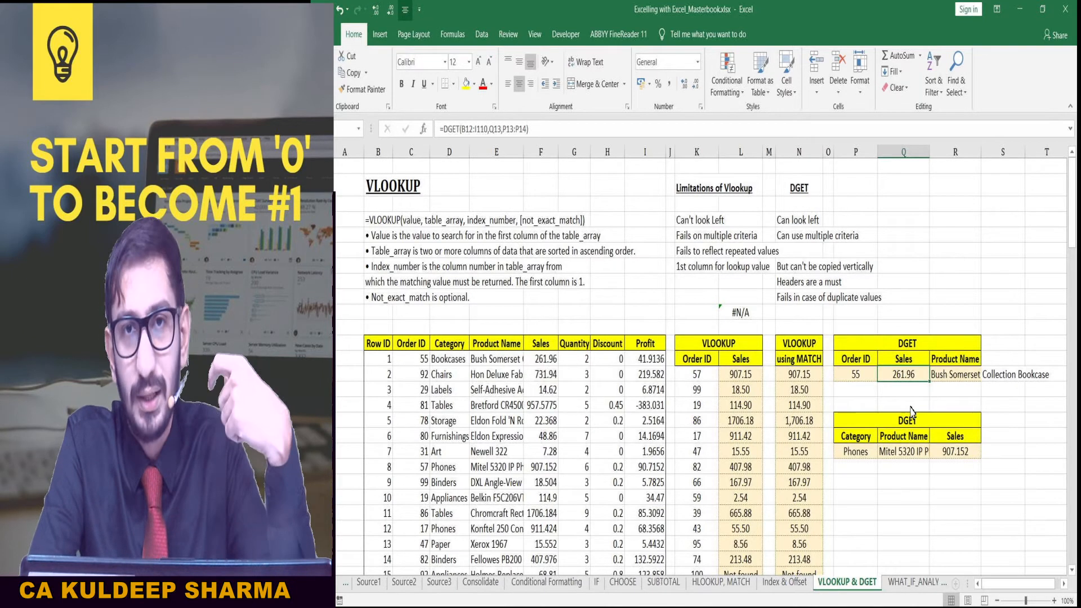
key(Left)
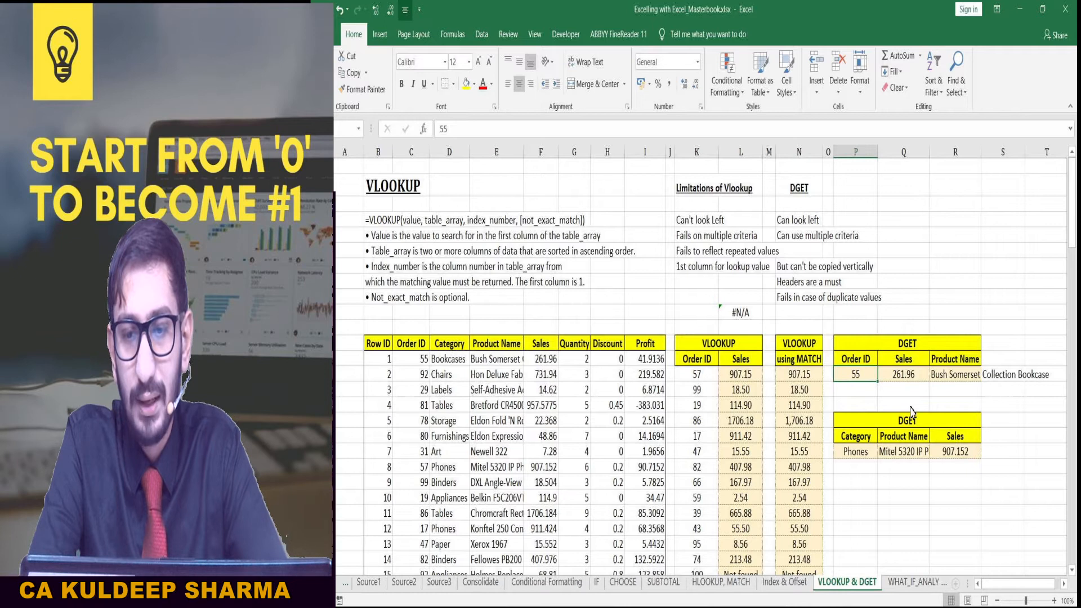
- Enter Order ID 92 in P15 and try copying the DGET formulas from Q14:R14 down to row 15
key(Down)
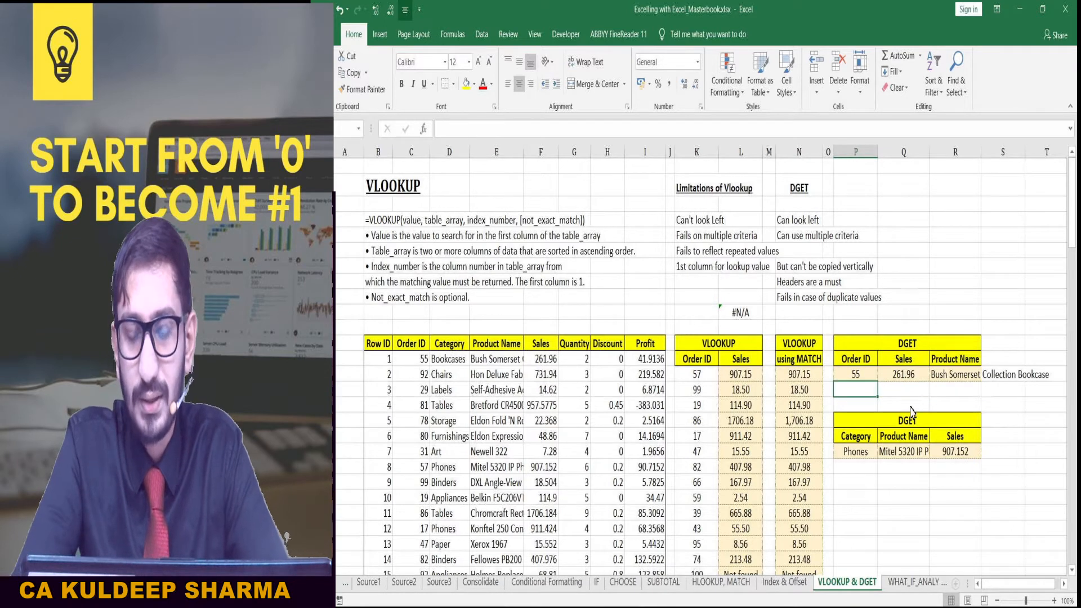
text(92)
key(Right)
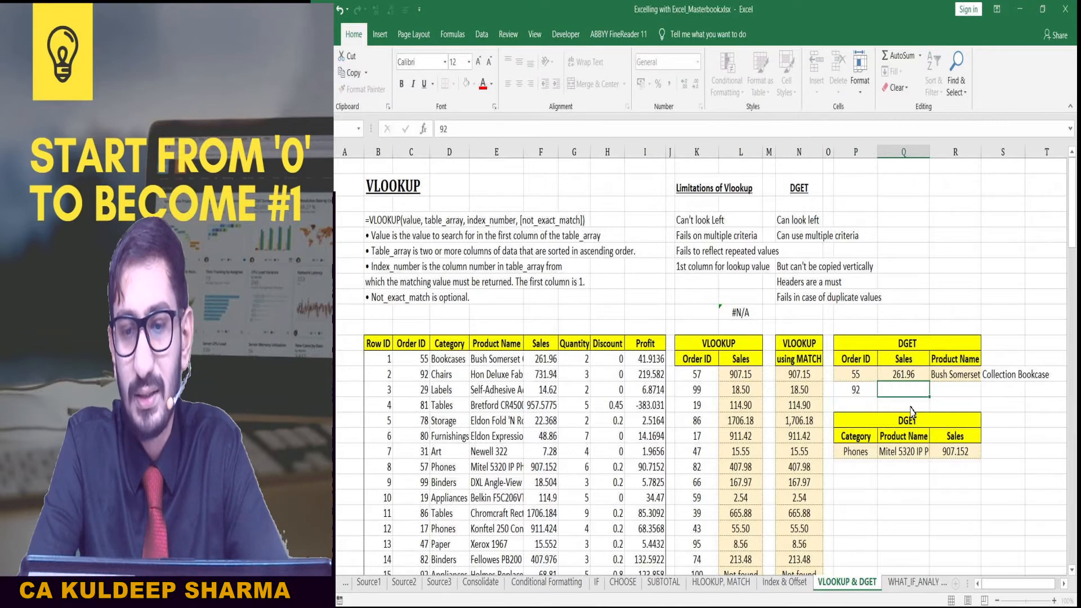
key(Up)
key(shift+Right)
key(ctrl+c)
key(Down)
key(Return)
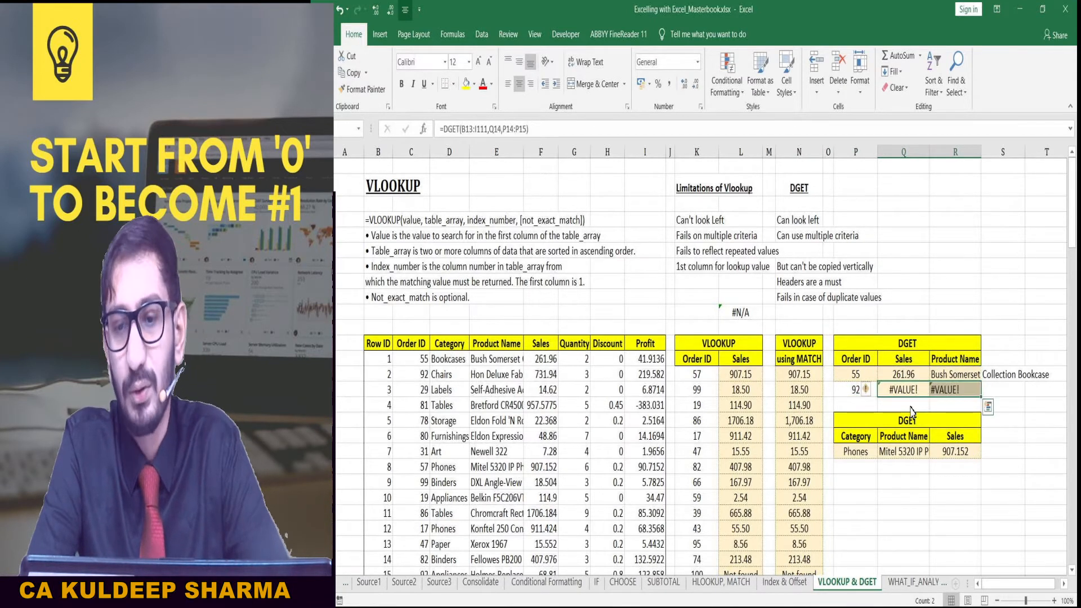
key(Right)
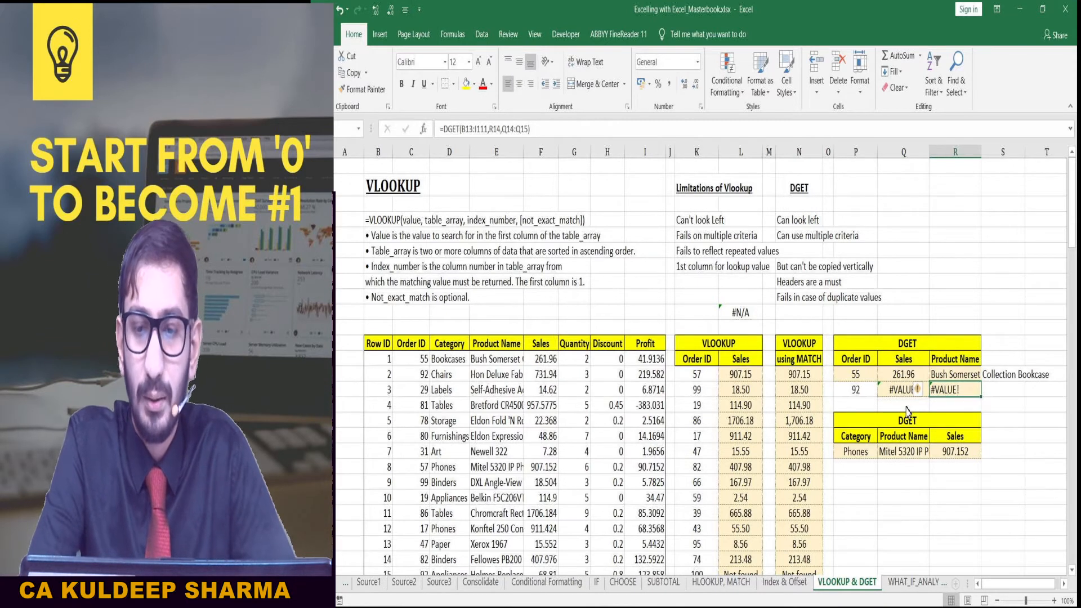
- Remove the copied DGET formulas from Q15:R15 and clear the trial Order ID in P15
key(shift+Left)
key(shift+Left)
key(Delete)
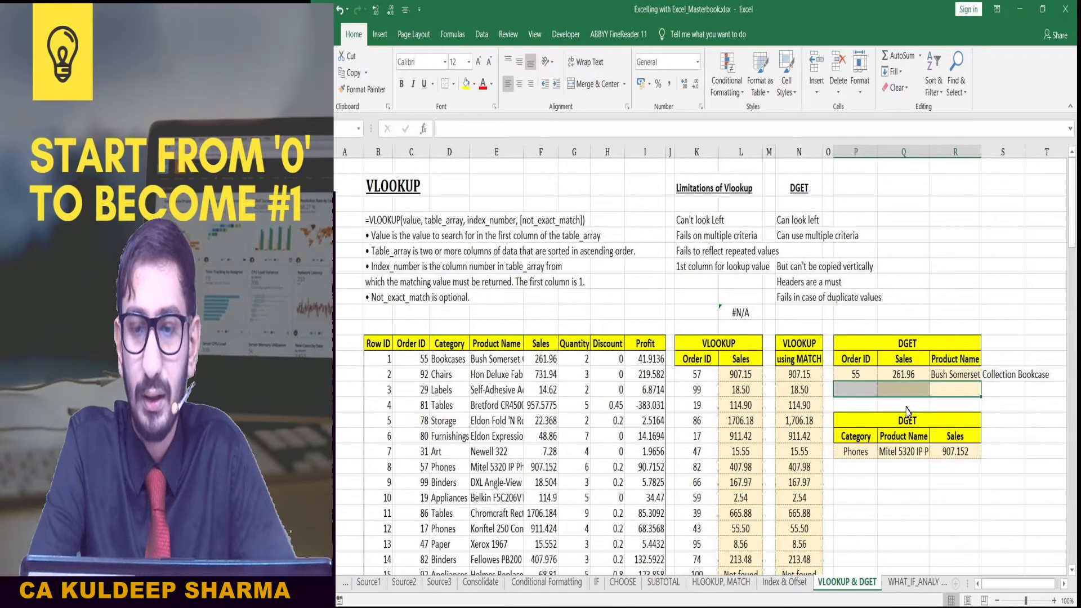
key(ctrl+z)
key(ctrl+z)
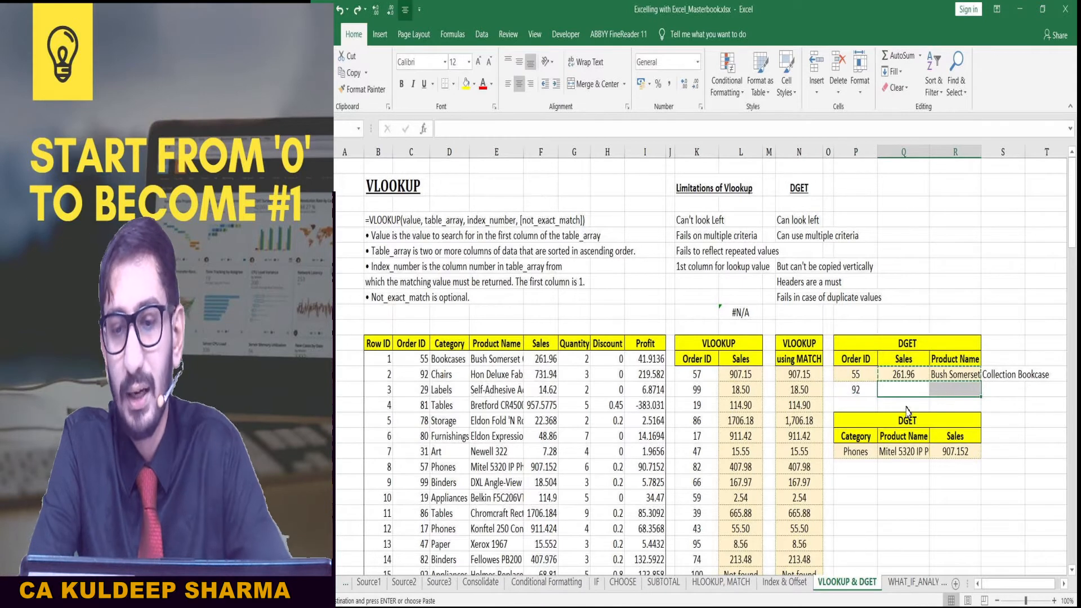
key(Left)
key(Delete)
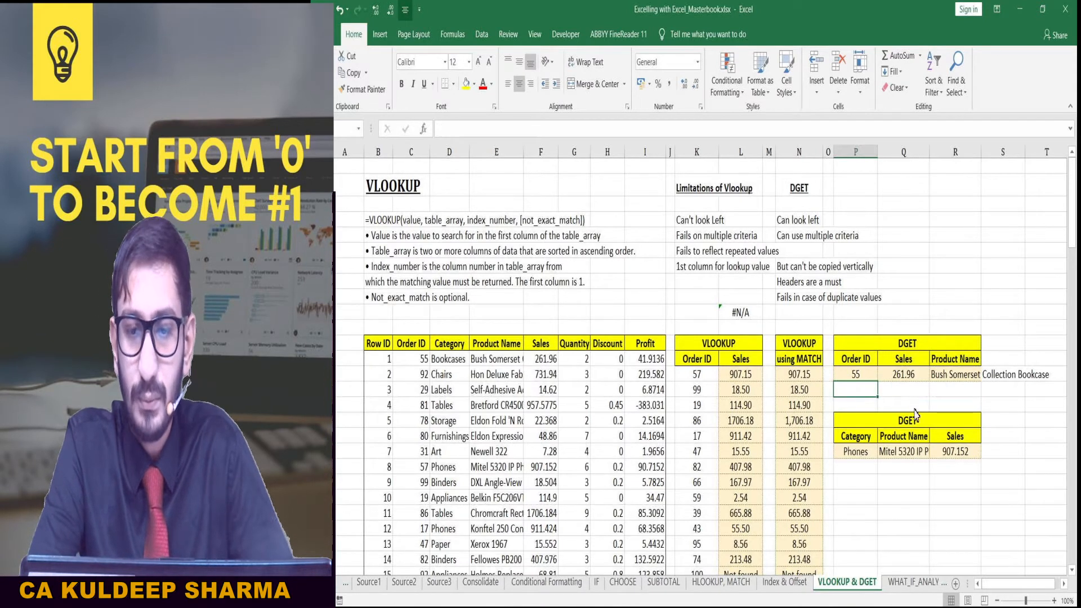
- Review the note that headers are a must and compare the upper DGET table's headers with the source table's Sales header
key(Up)
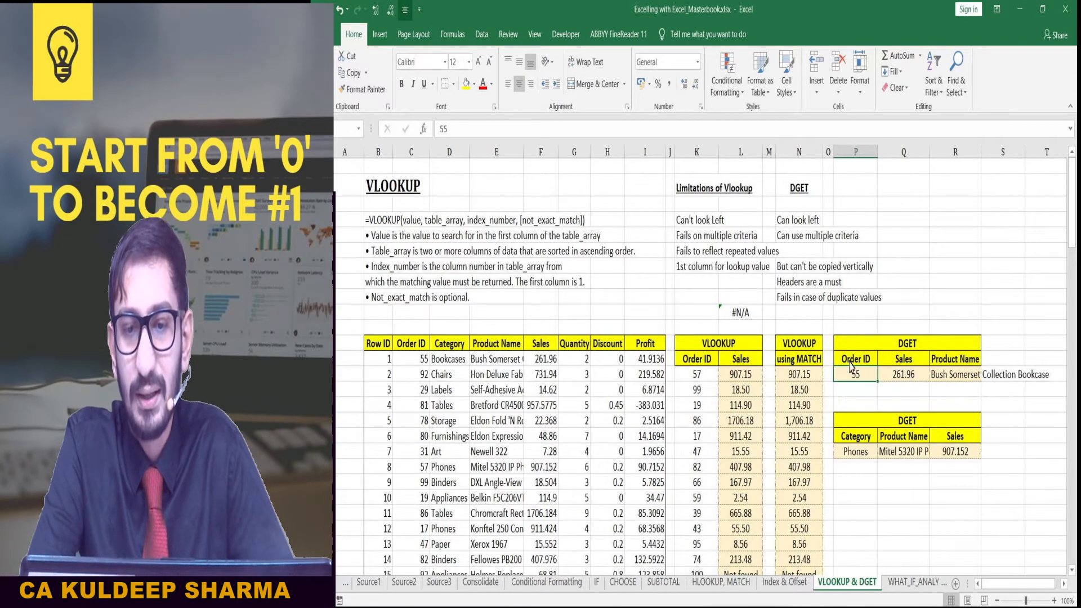
click(788, 283)
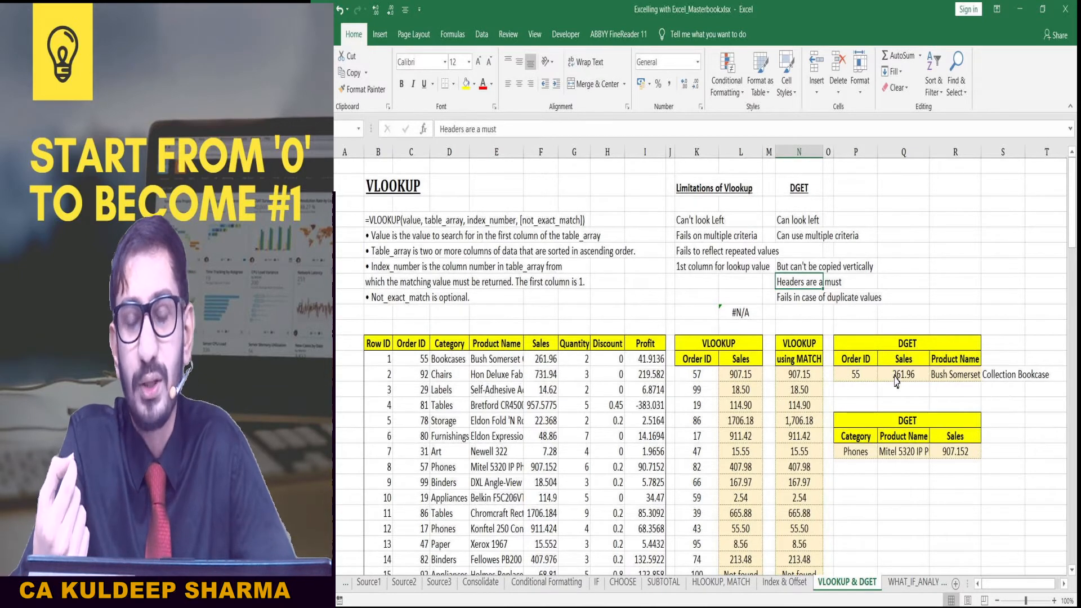
click(854, 359)
key(Right)
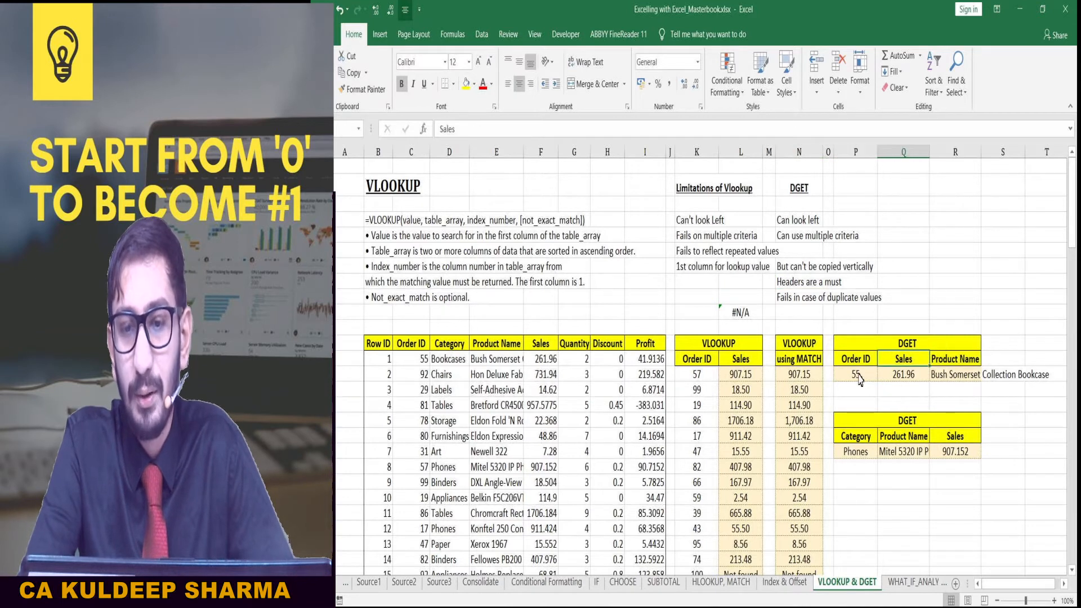
key(Left)
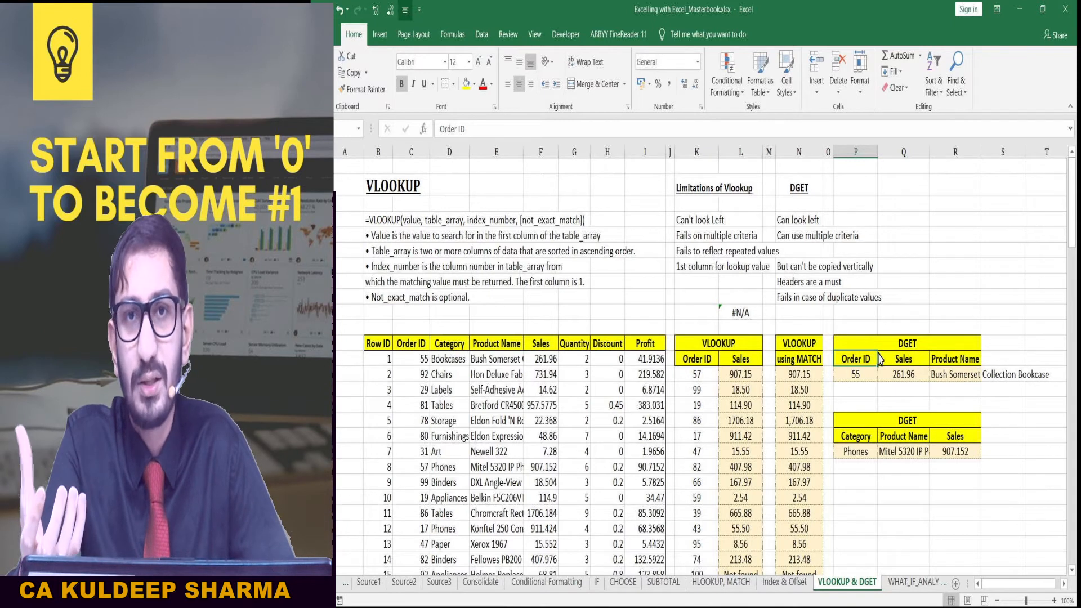
click(906, 363)
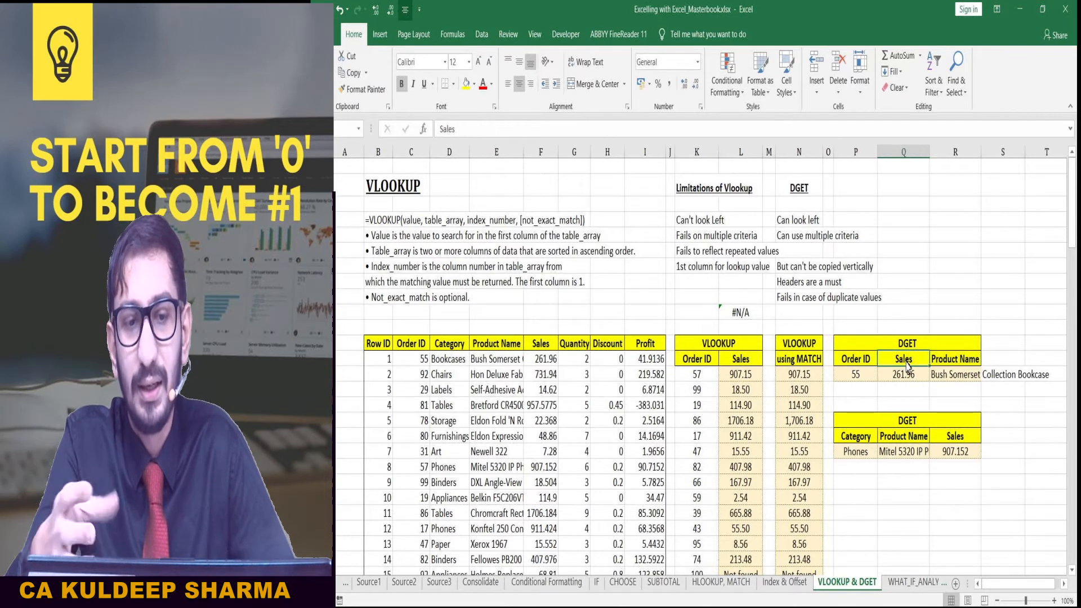
click(544, 349)
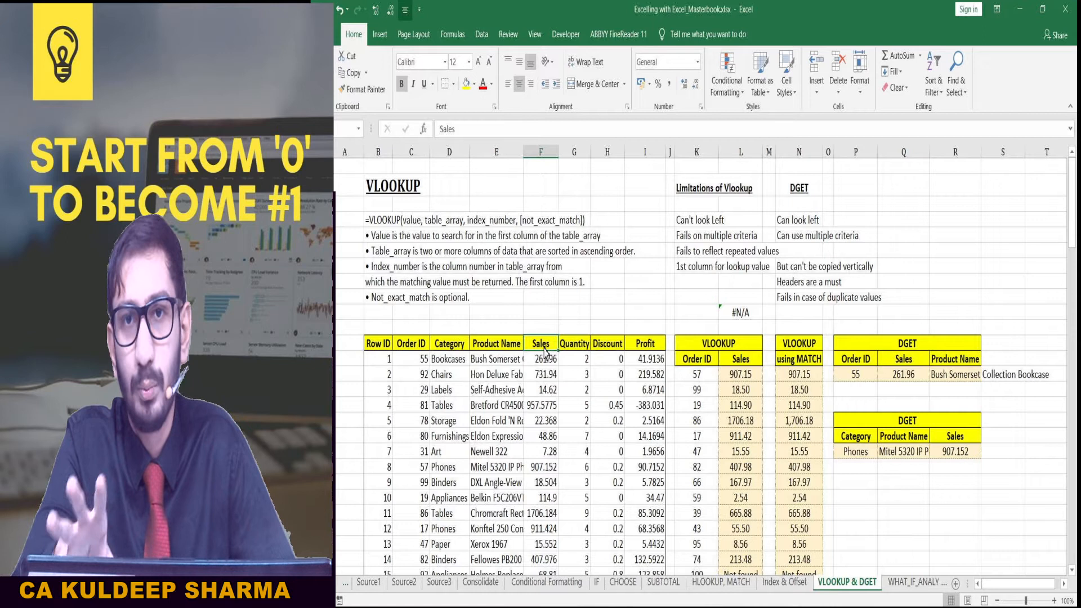
click(897, 363)
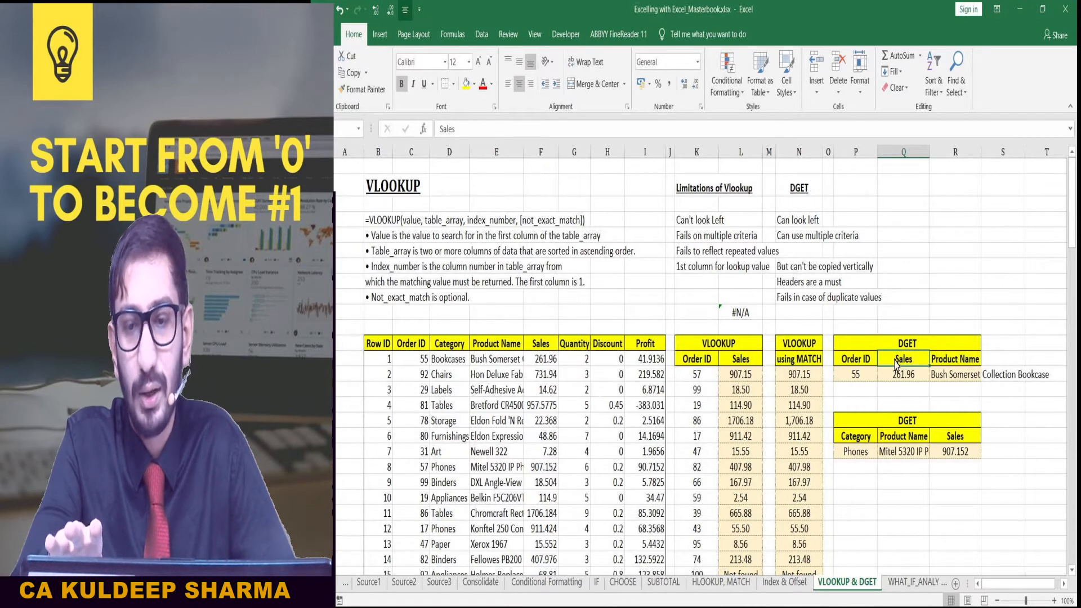
click(888, 376)
click(894, 361)
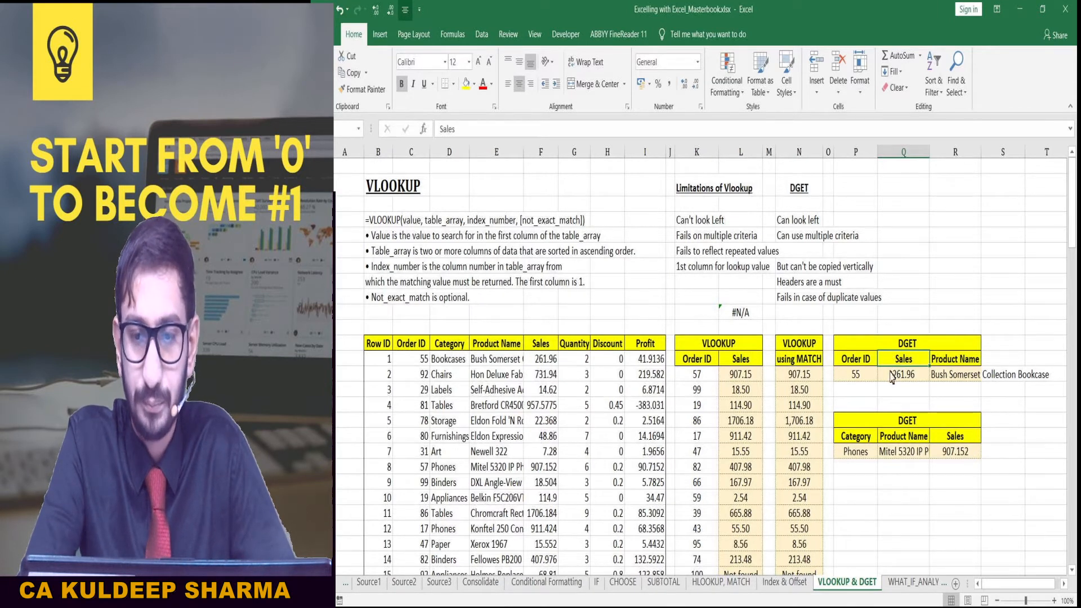
- Copy the DGET Sales formula from Q14 to Q15 and set the copy's database range to B12:I110
click(895, 376)
click(900, 387)
click(903, 376)
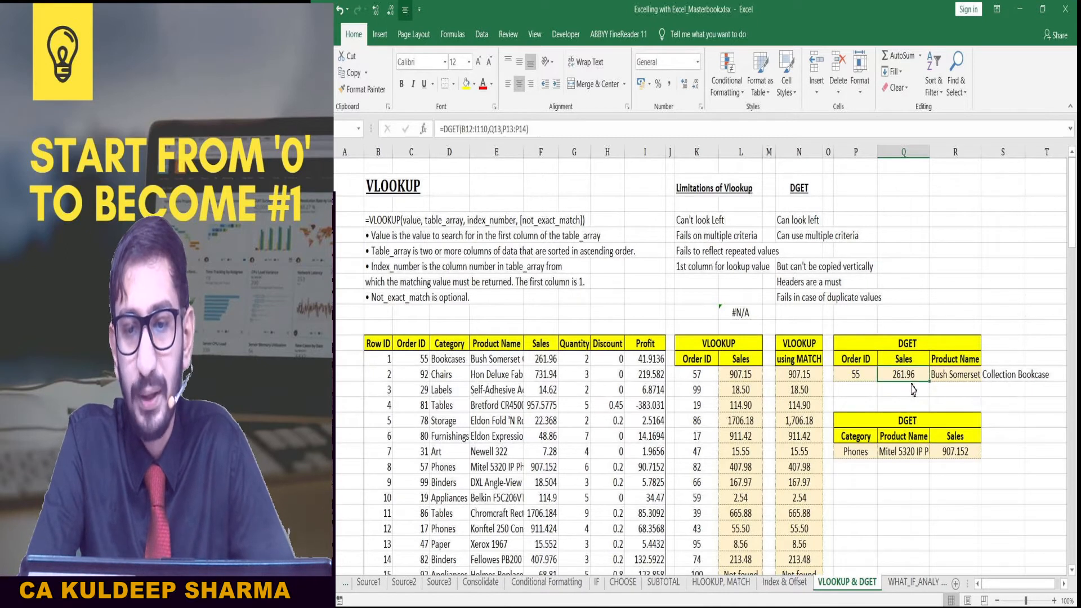
key(ctrl+c)
click(918, 389)
key(Return)
double_click(916, 394)
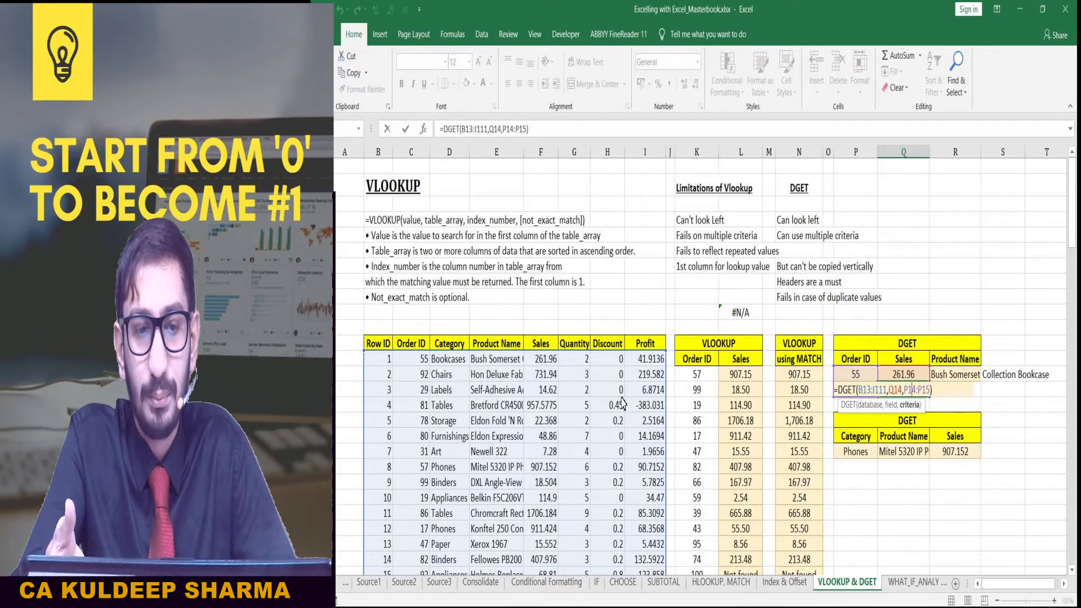
drag(540, 351, 541, 337)
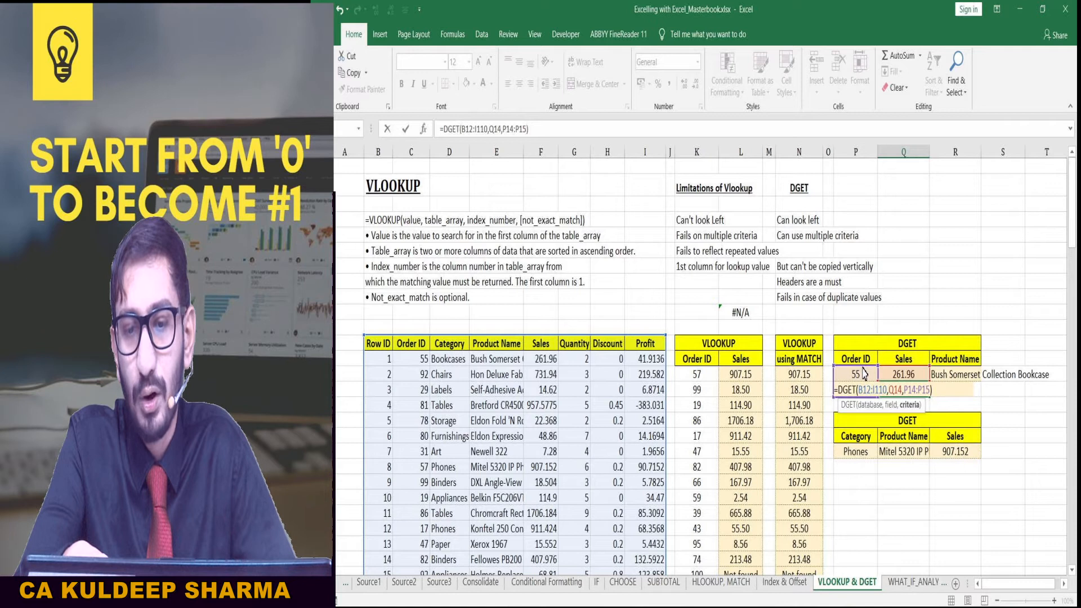
- Change the criteria range in the Q15 DGET formula to P13:P15 so it includes the Order ID header
drag(863, 372, 864, 379)
click(873, 393)
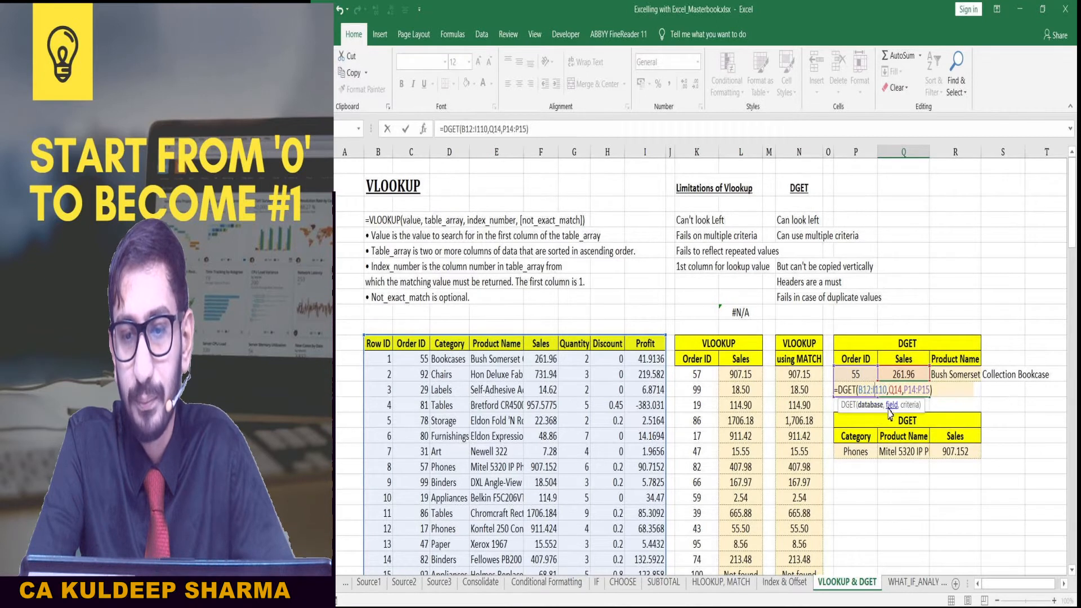
click(907, 392)
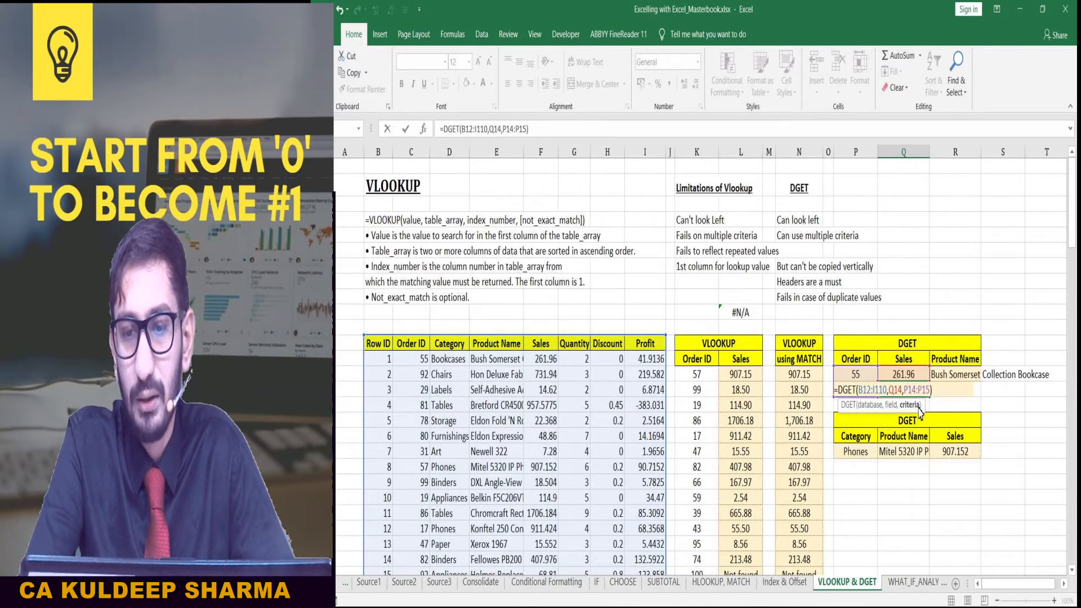
click(893, 406)
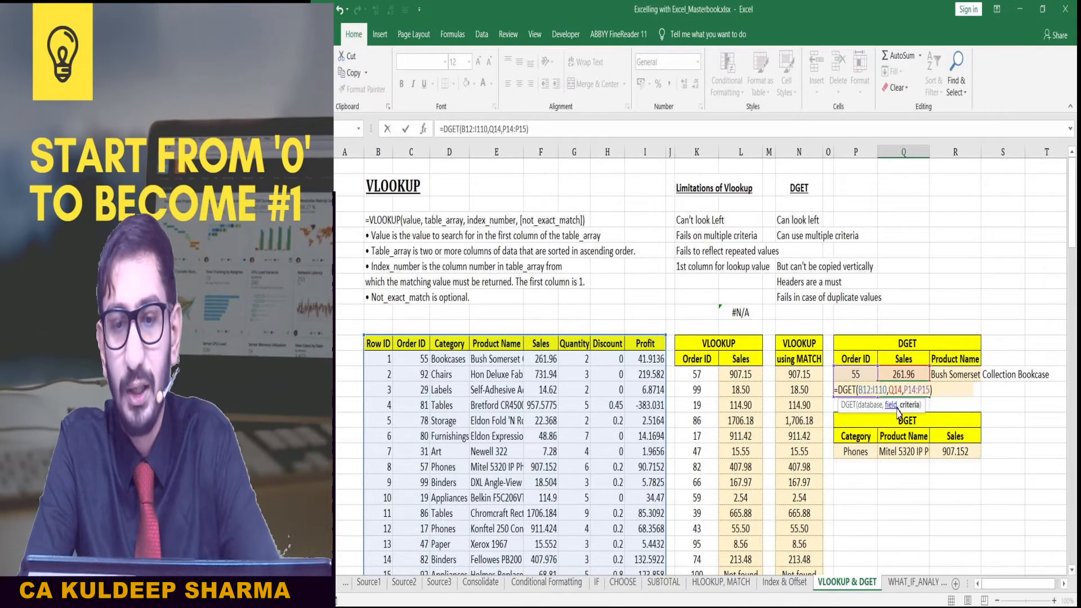
key(BackSpace)
text(3)
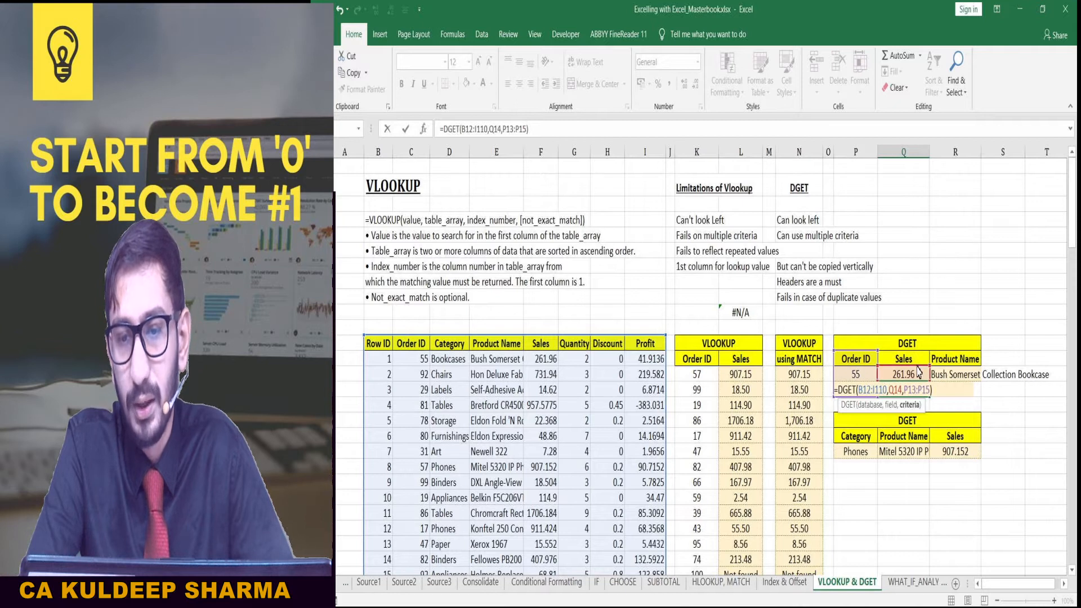
- Change the field argument in the Q15 DGET formula to the Sales header in Q13 and recalculate it
drag(918, 365, 900, 363)
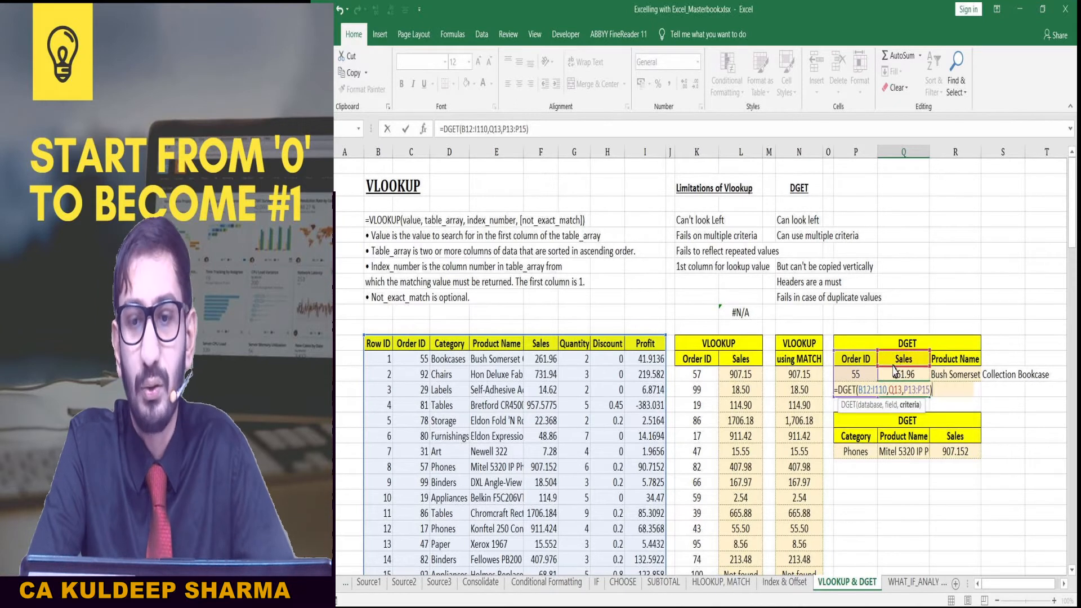
key(Return)
click(903, 390)
double_click(903, 390)
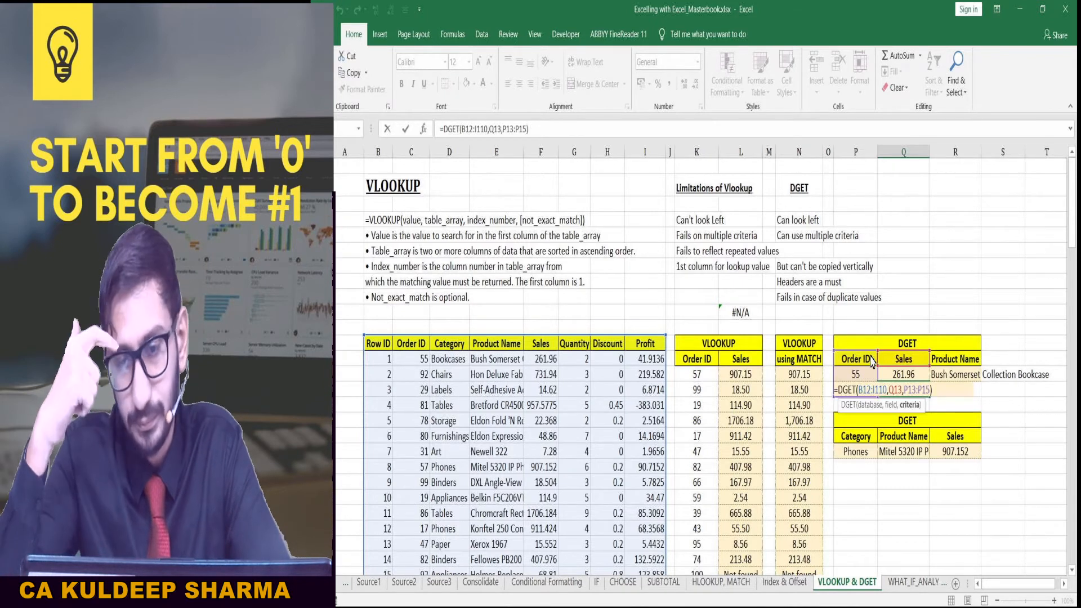
key(ctrl+Return)
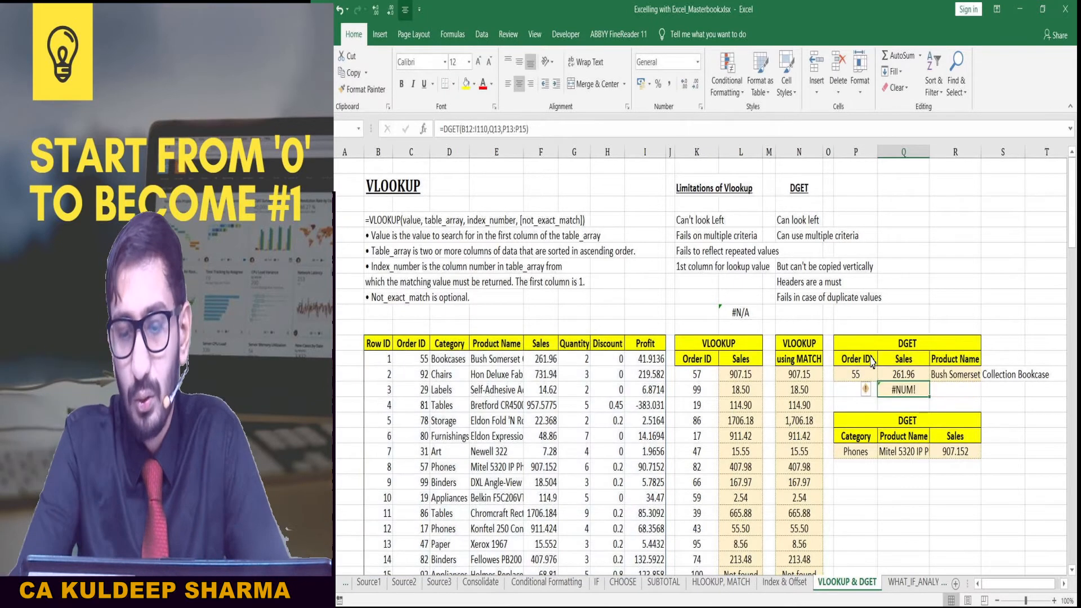
- Clear the trial DGET formula from Q15
key(Right)
click(363, 89)
click(904, 390)
key(Delete)
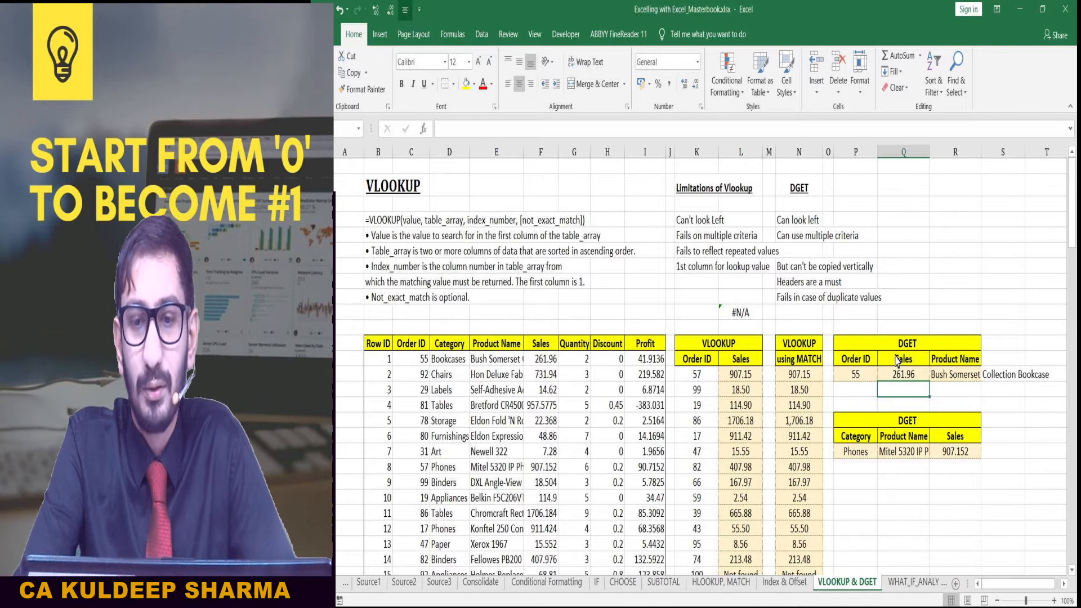
- Compare the VLOOKUP tables with the upper DGET table and review the note about DGET failing on duplicate values
click(844, 392)
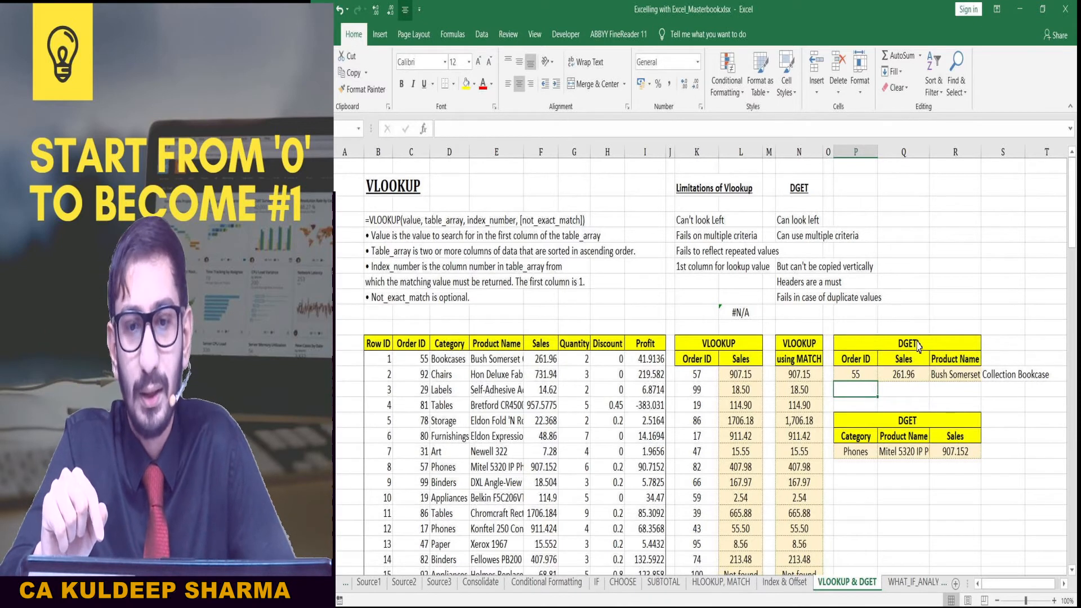
click(692, 347)
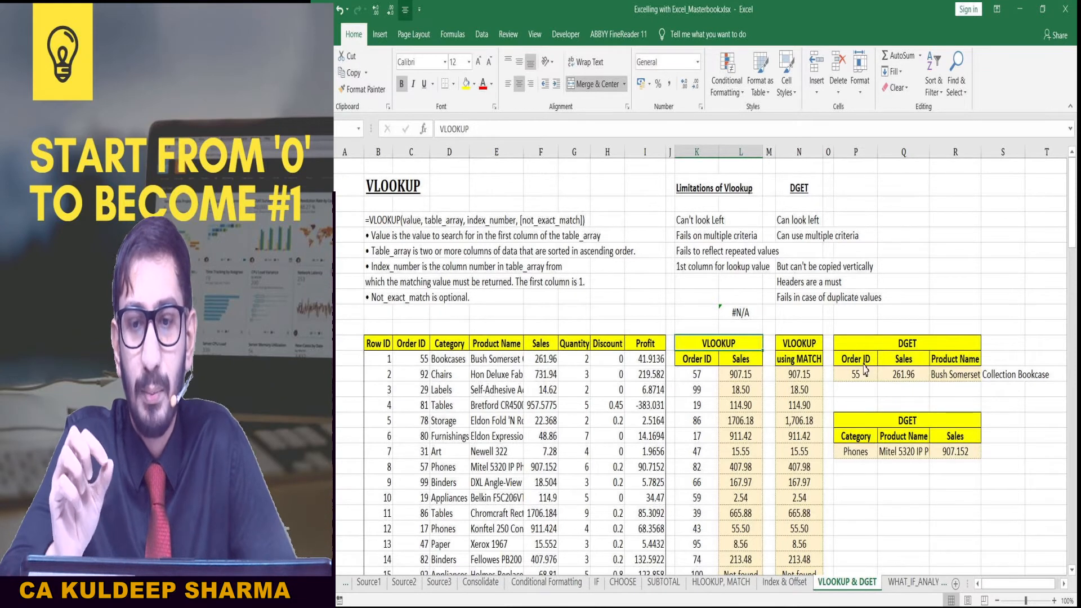
click(937, 378)
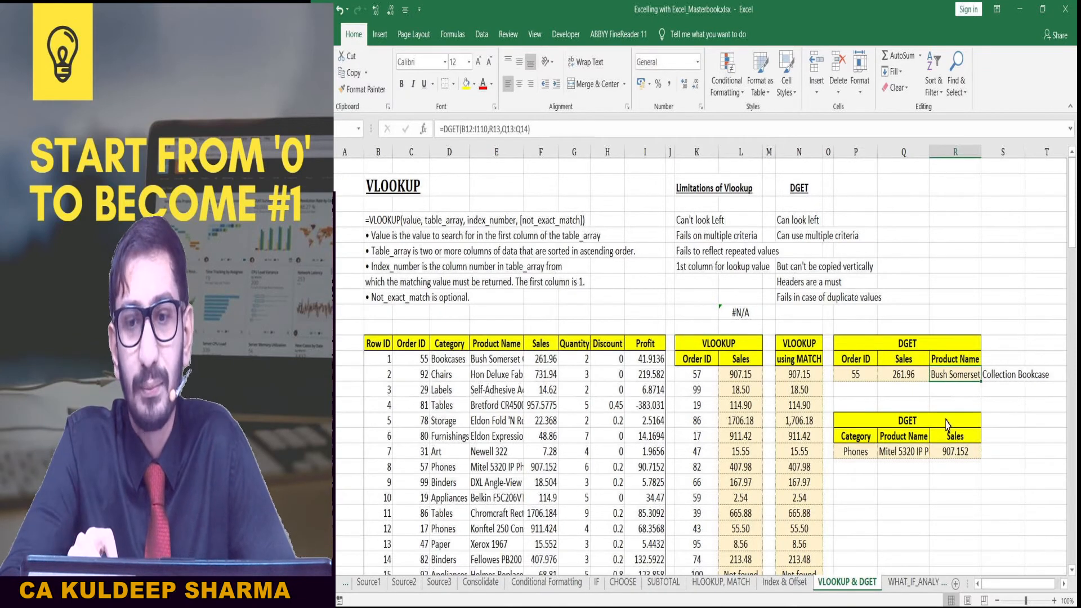
mouse_move(937, 381)
mouse_down()
mouse_move(937, 398)
mouse_move(936, 388)
mouse_up()
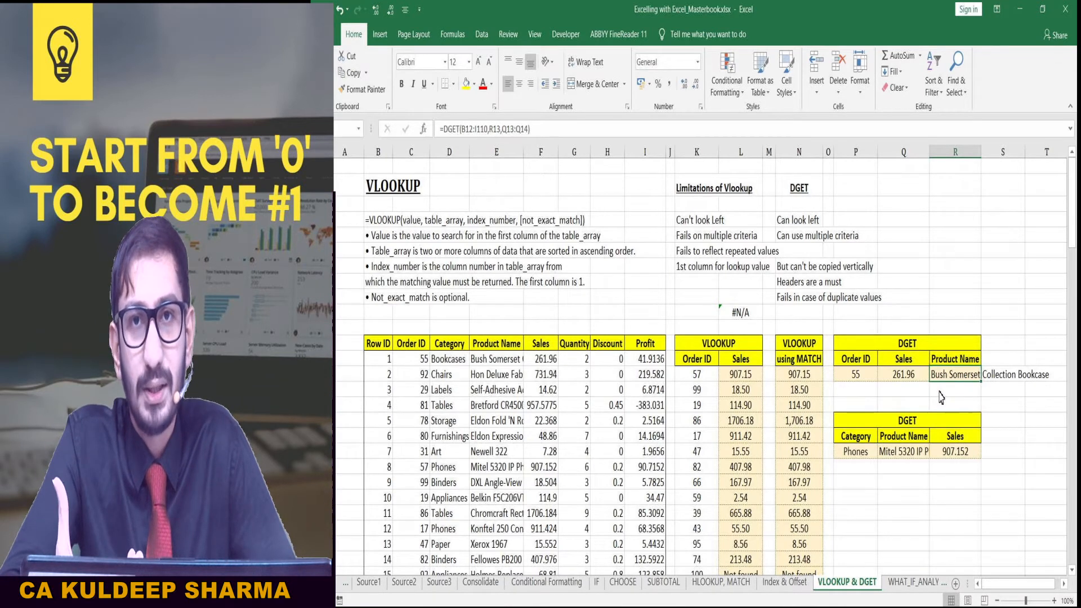
click(940, 391)
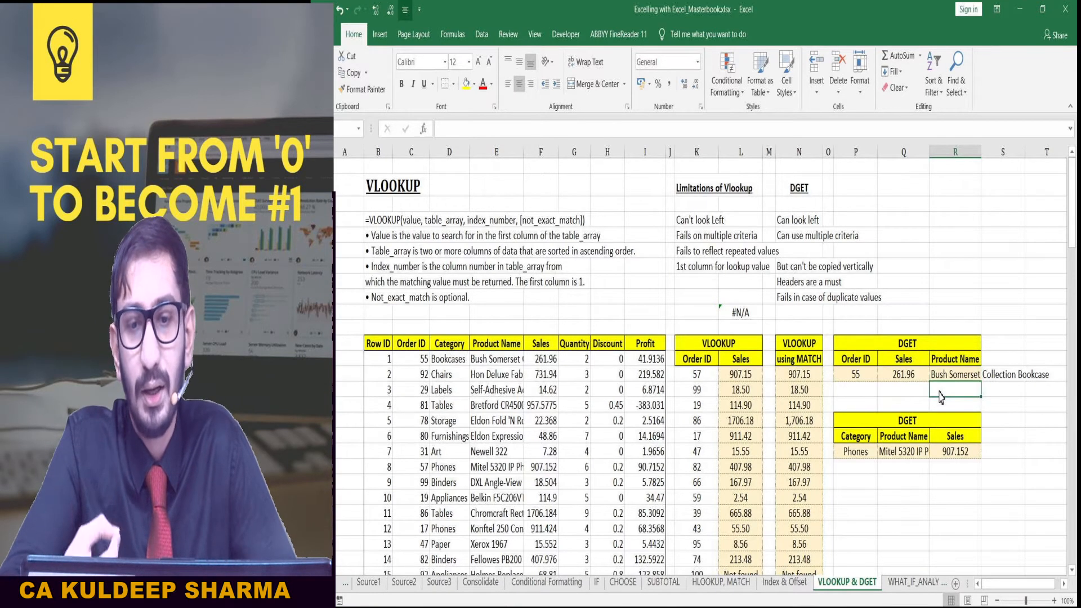
click(779, 421)
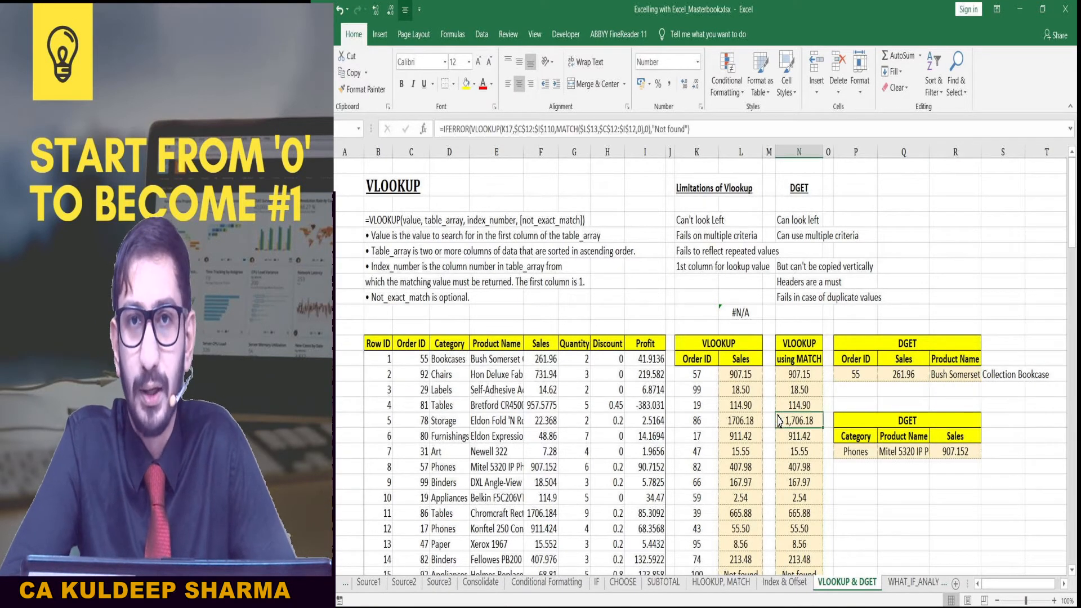
click(805, 299)
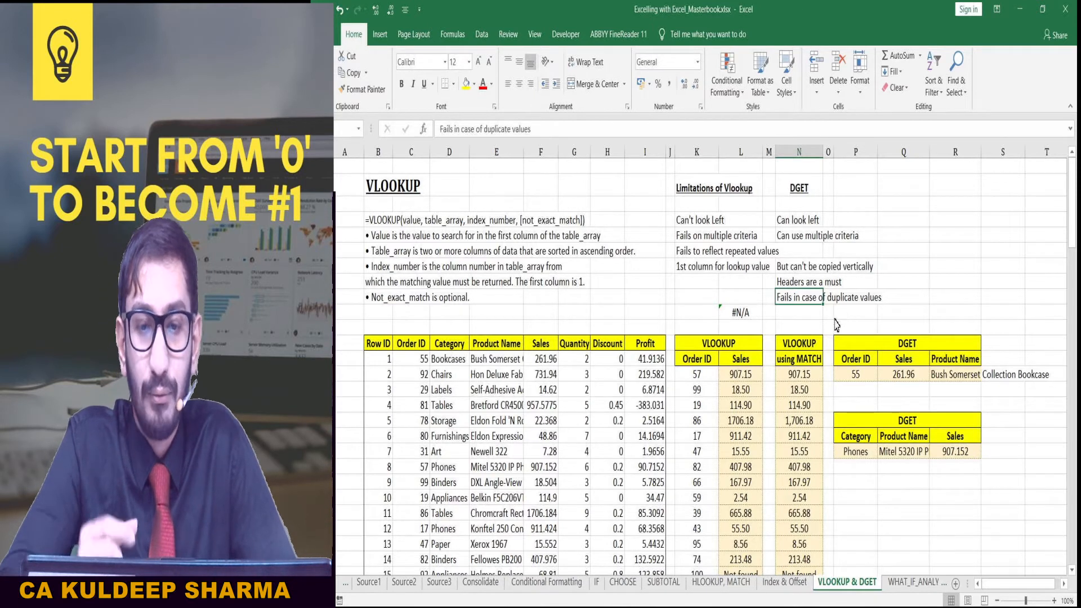
click(712, 376)
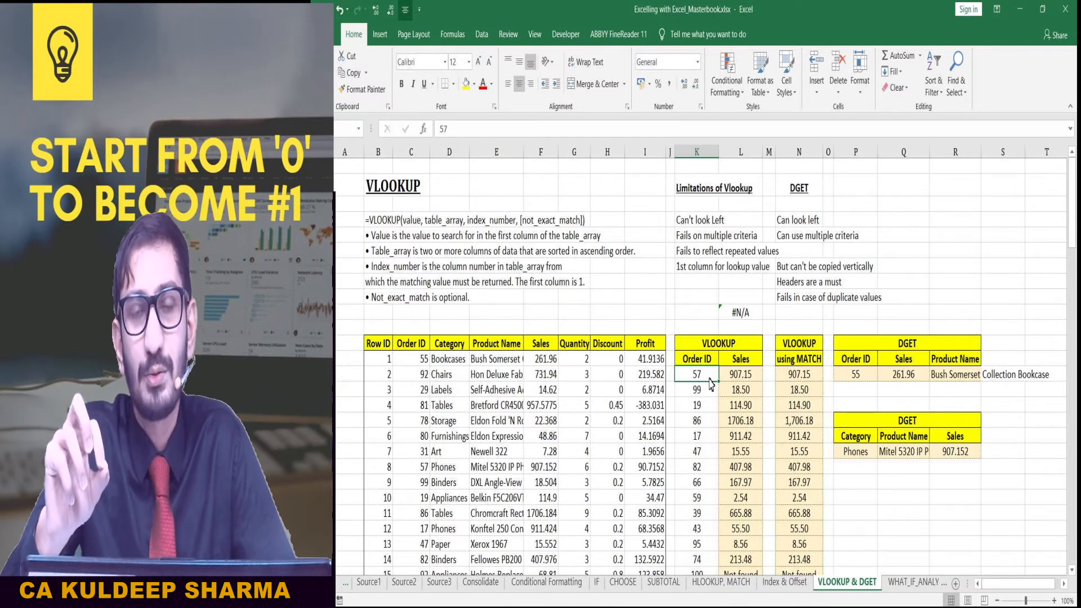
click(744, 380)
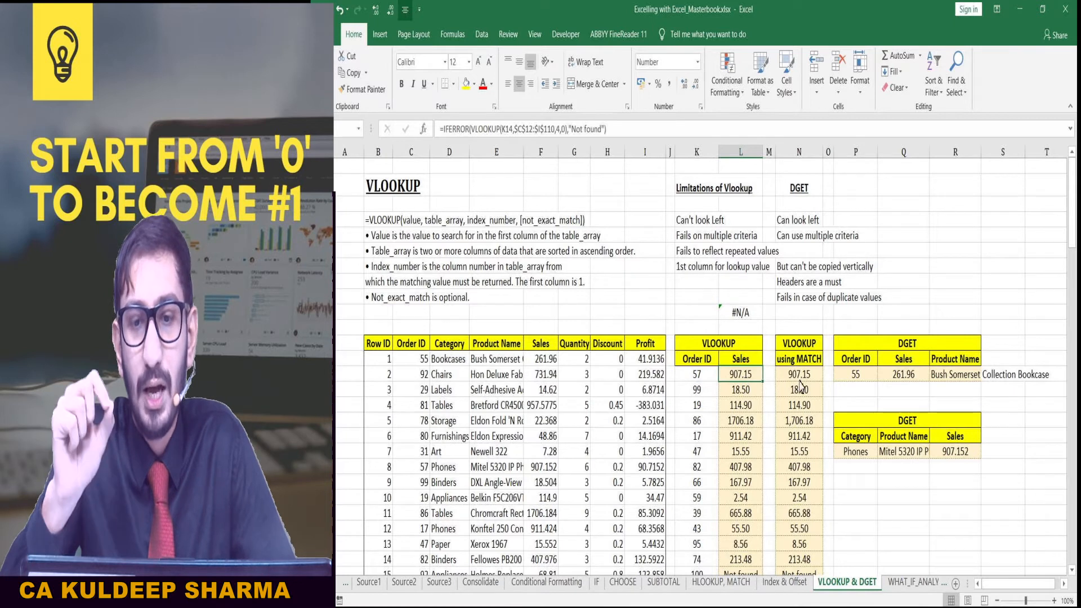
click(851, 379)
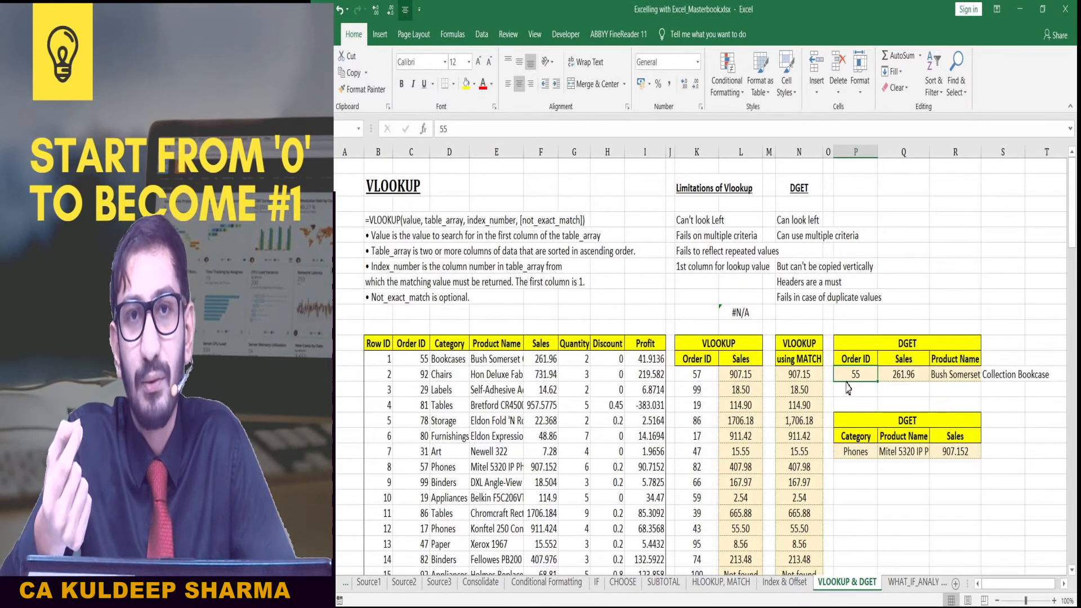
click(892, 381)
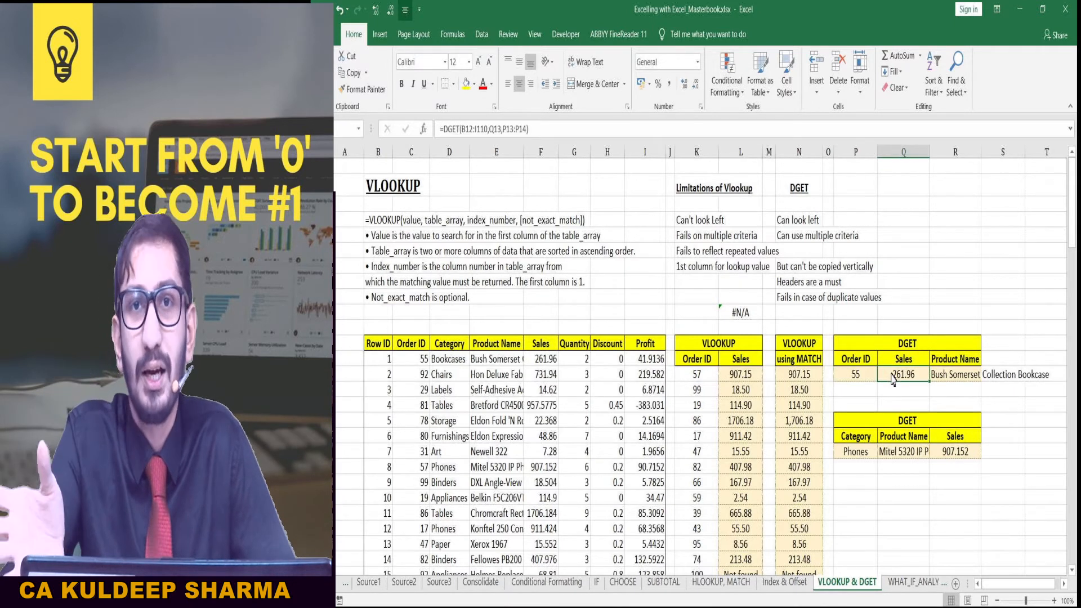
- Set the Order ID in P14 to 57 and check the DGET Sales formula against the source Order ID column
click(861, 379)
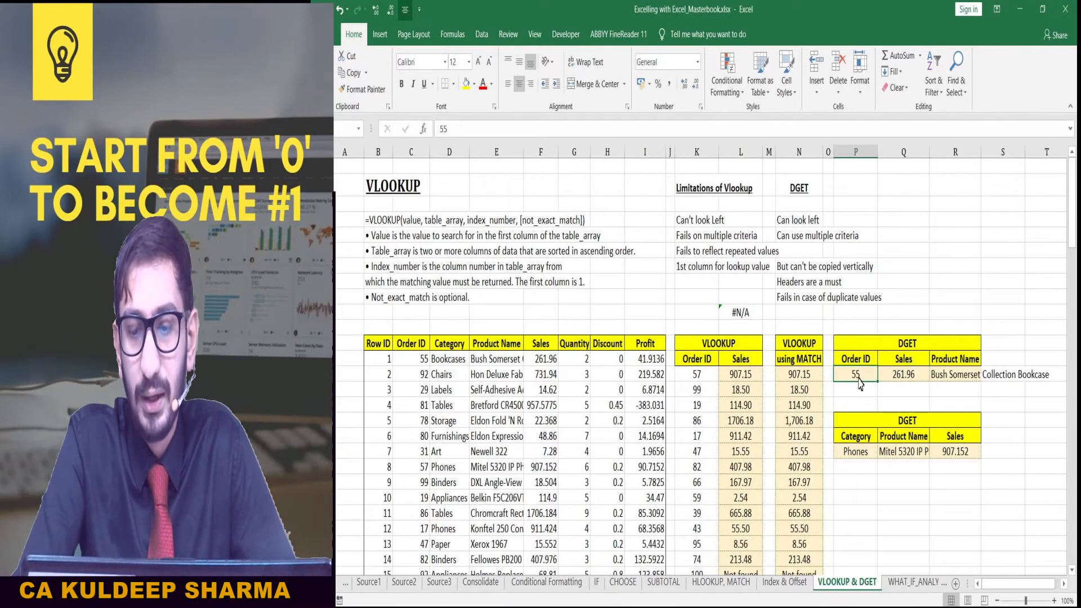
text(57)
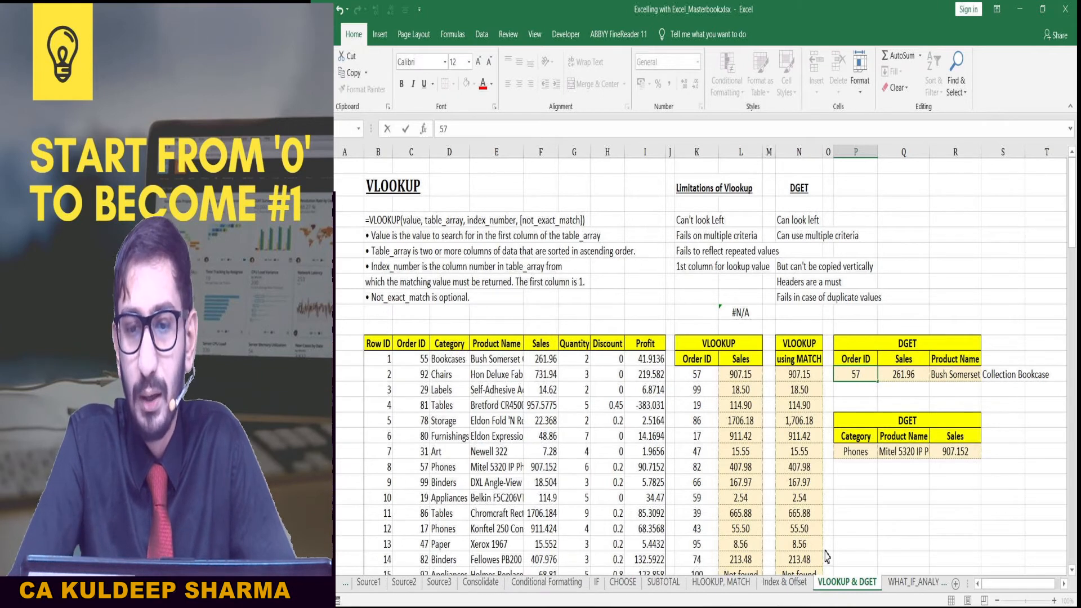
key(Return)
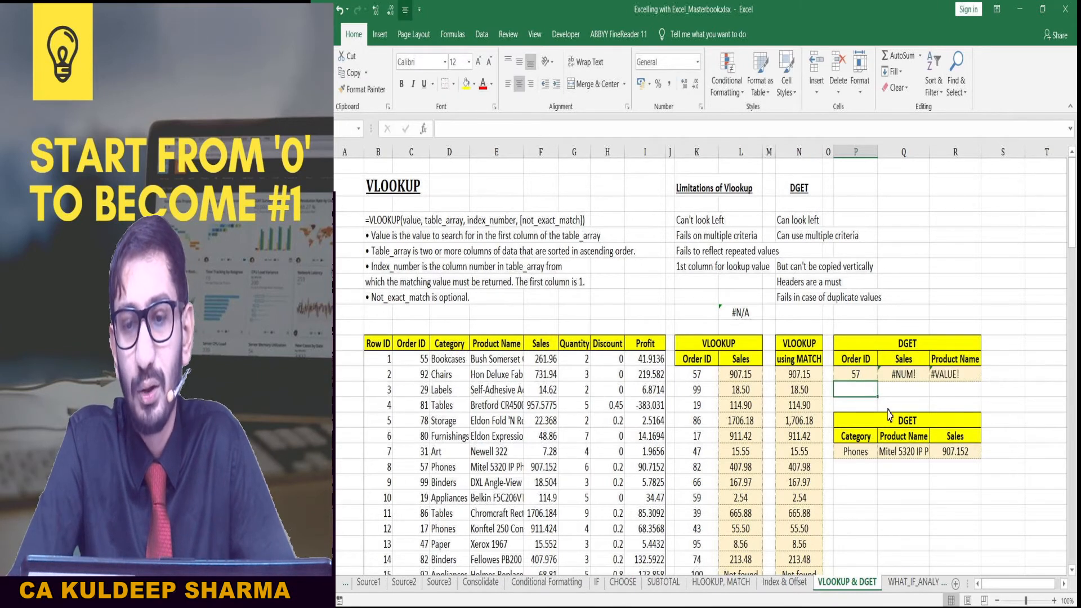
click(899, 382)
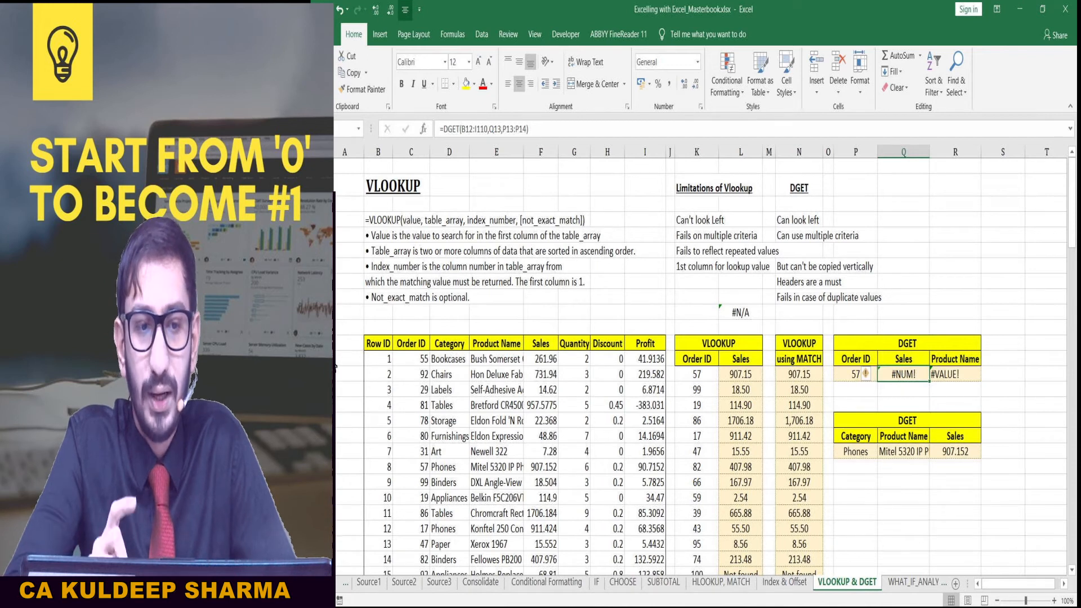
click(408, 359)
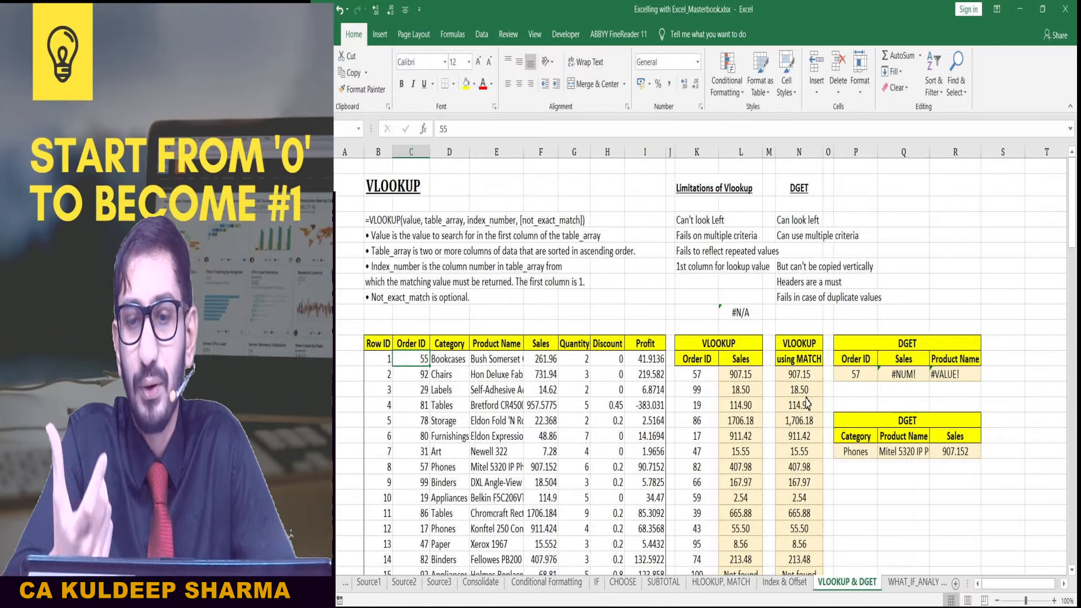
click(898, 379)
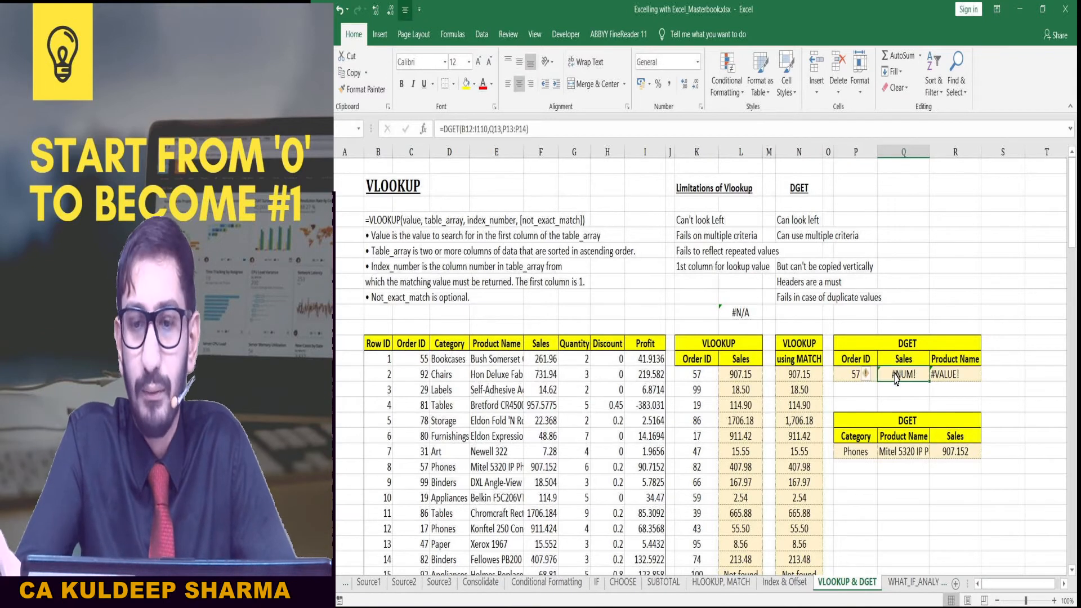
- Undo the Order ID change in P14 and review the upper DGET table against the duplicate values note
click(843, 375)
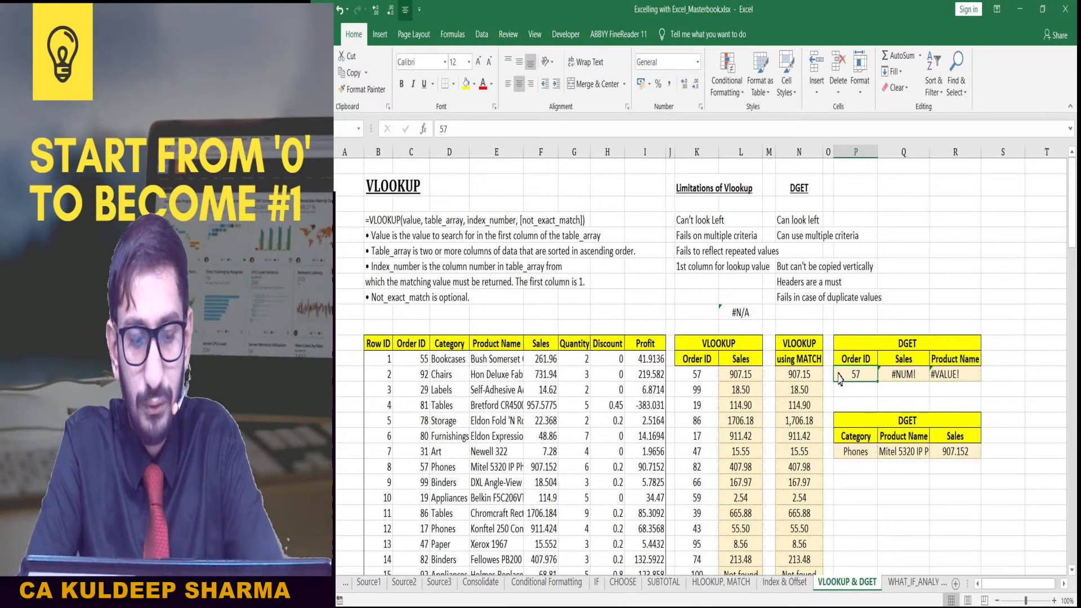
key(ctrl+z)
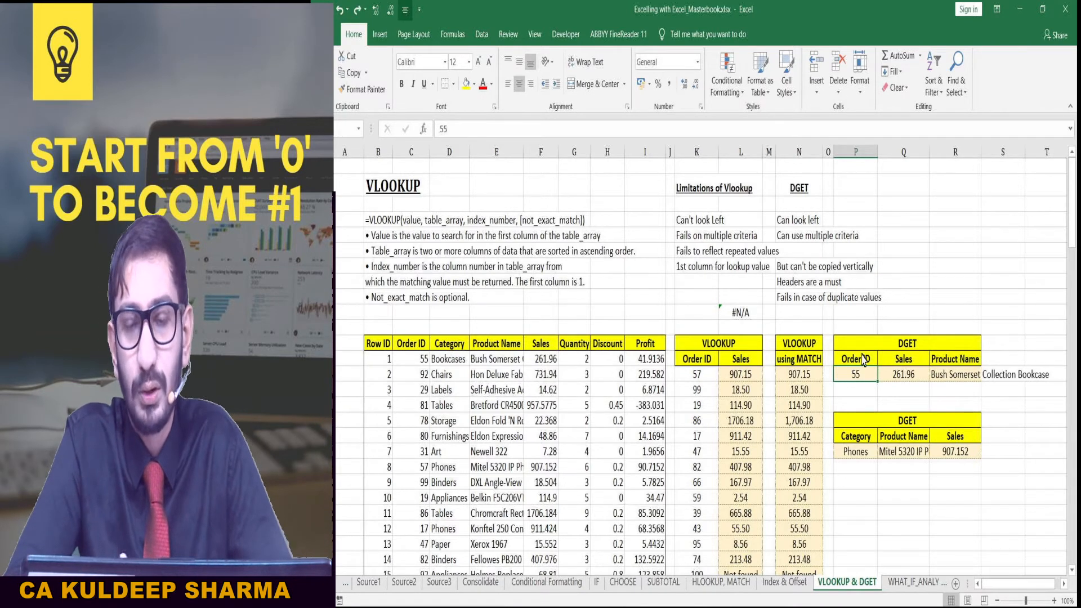
click(903, 346)
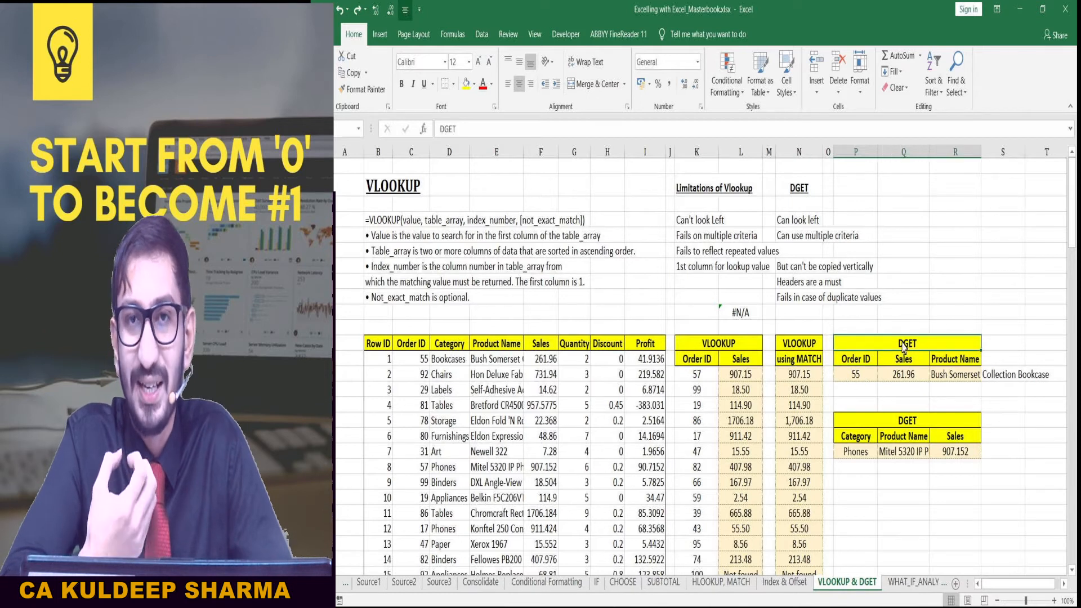
click(909, 374)
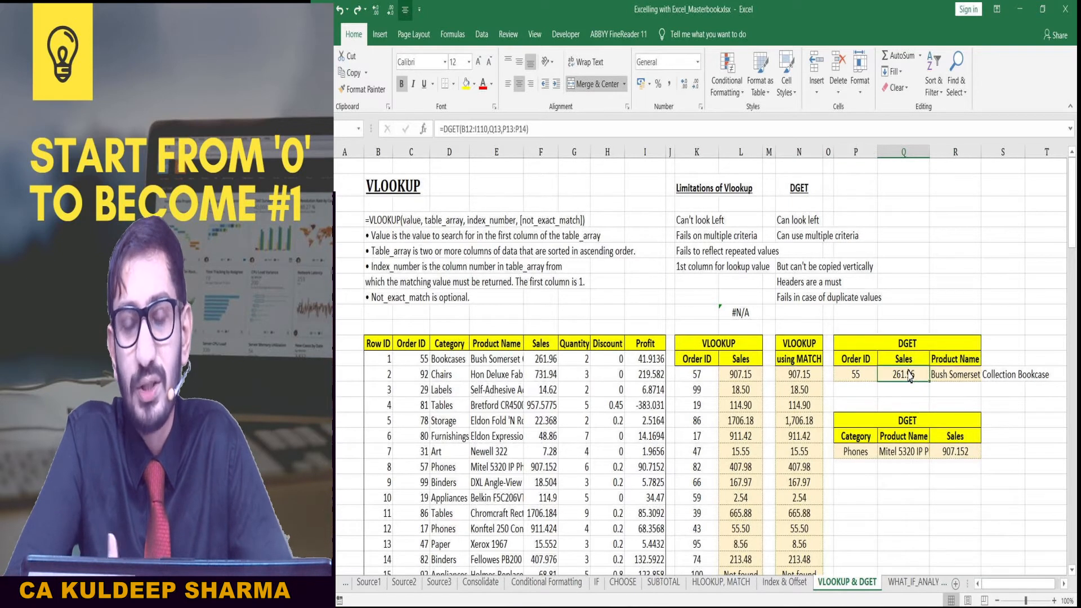
click(862, 376)
click(805, 299)
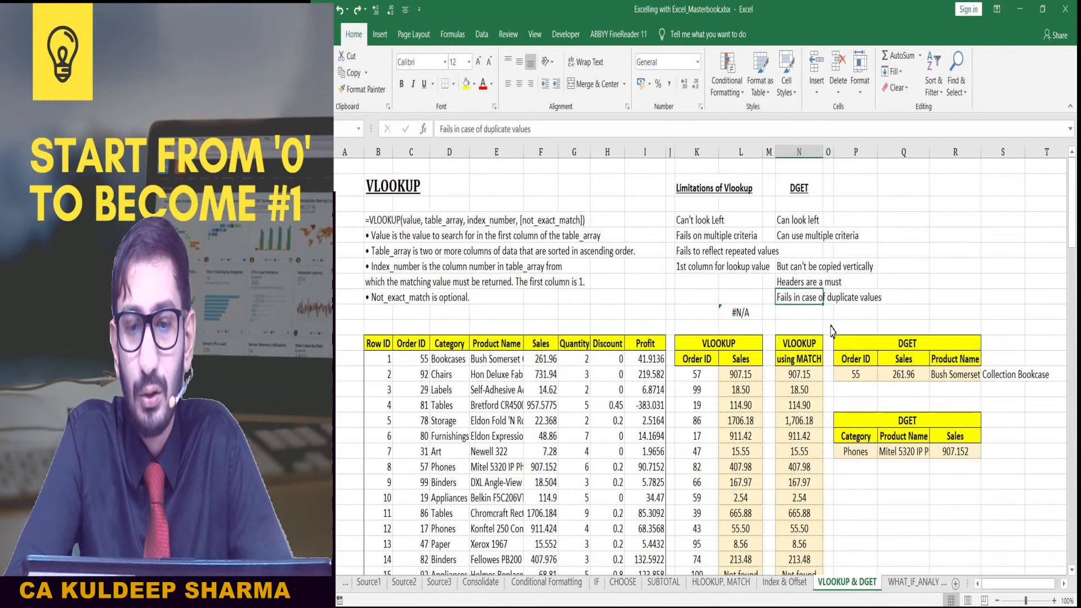
click(852, 375)
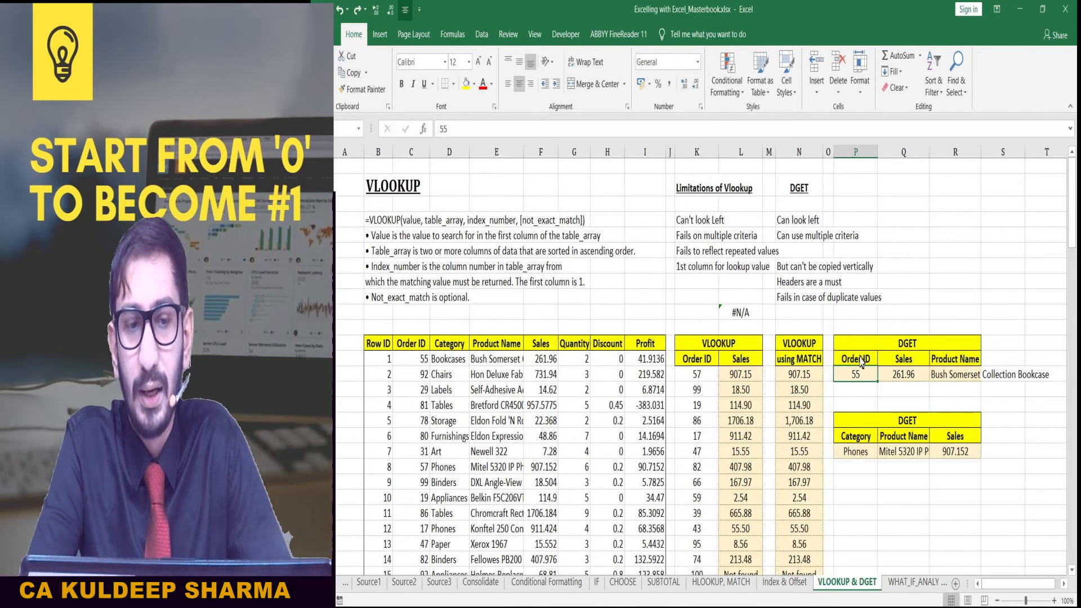
- Review the source table's Order ID values and enter the header "Unique ID" in A12, beside Row ID
drag(414, 363, 407, 445)
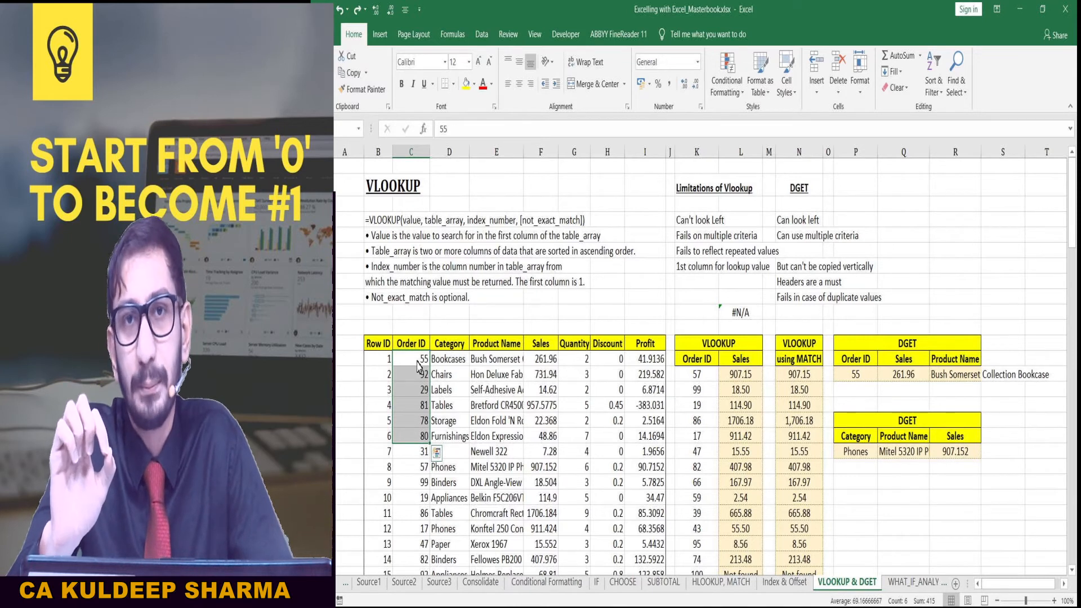
click(418, 365)
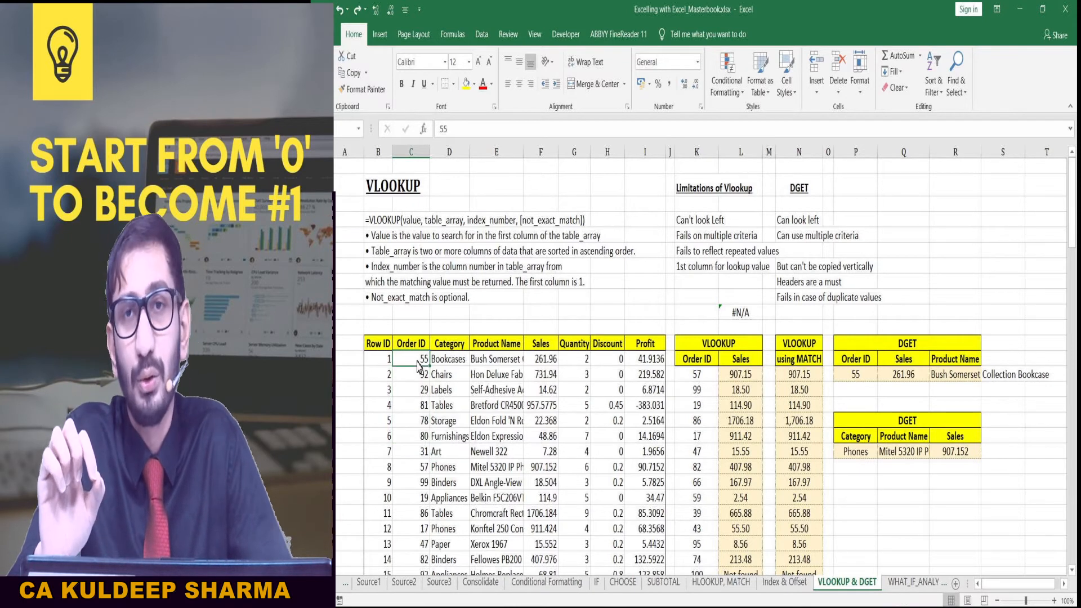
key(Left)
key(Left)
key(Up)
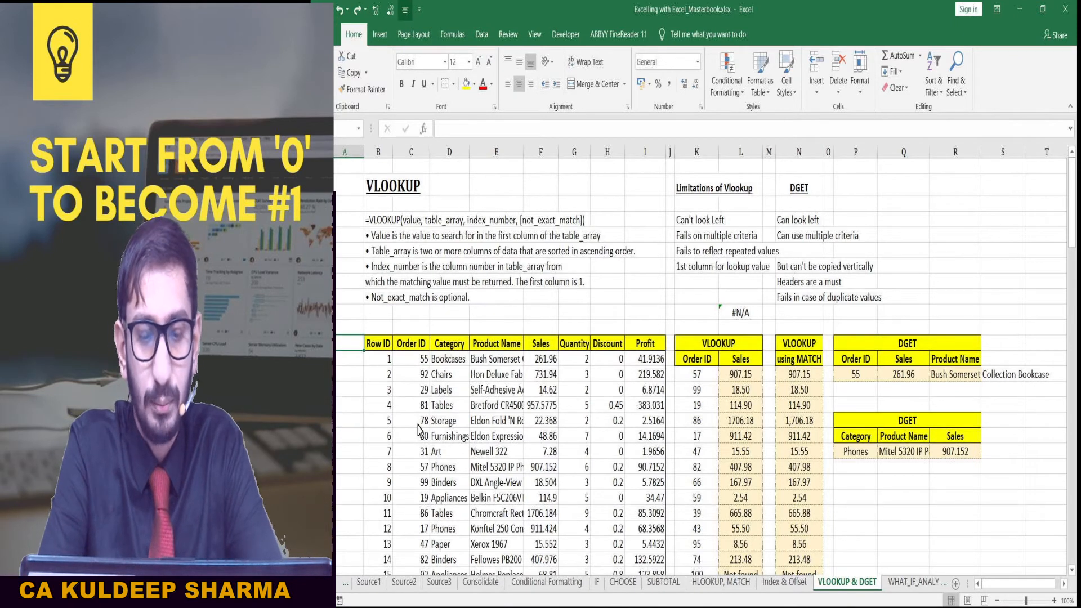
text(Unique ID)
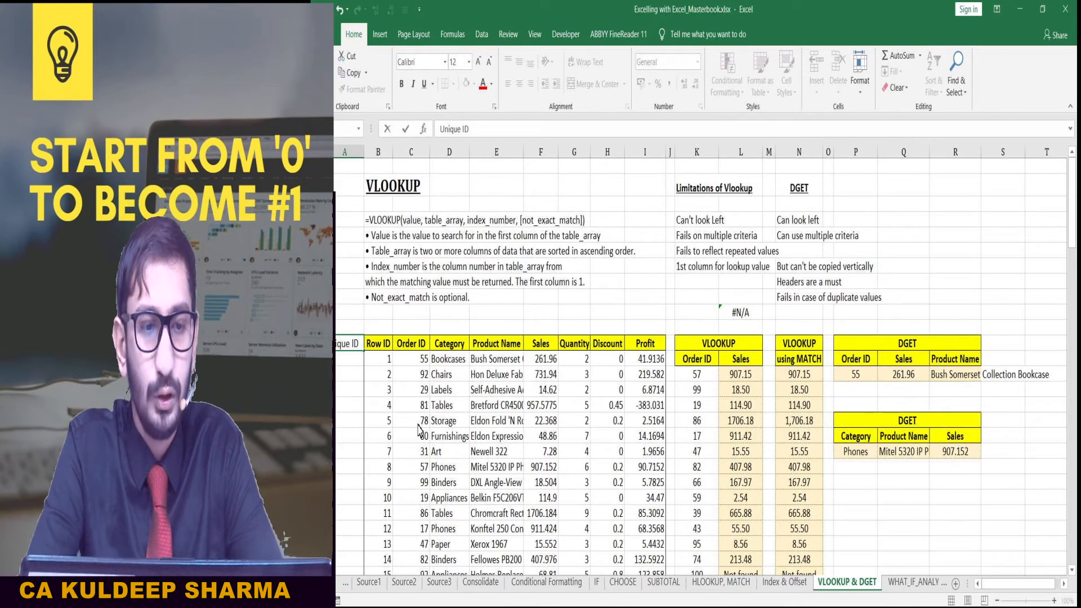
key(Return)
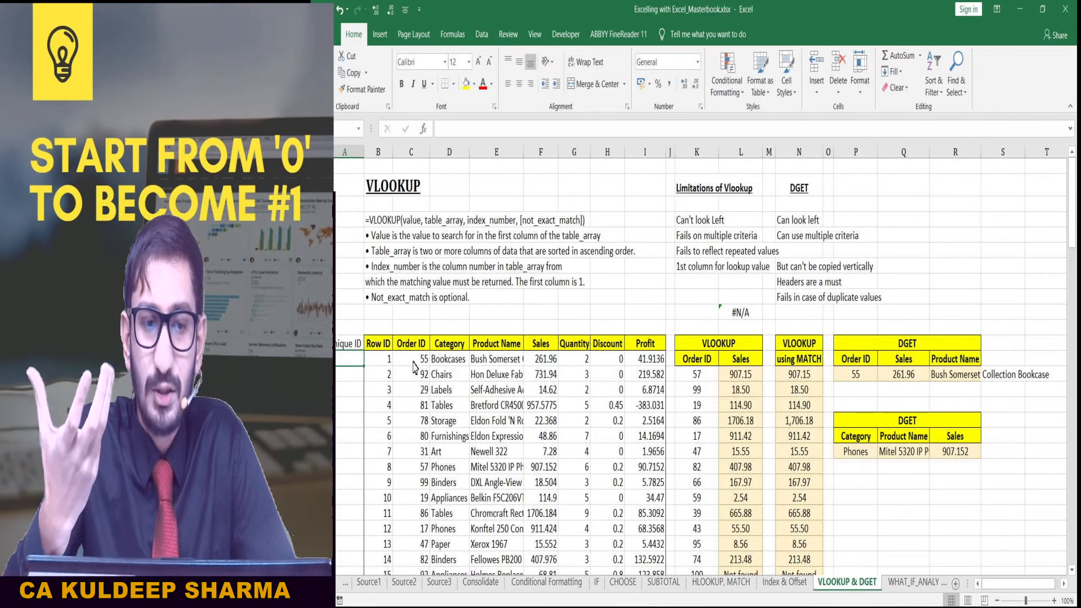
- Start the Unique ID formula in A13 by joining the Order ID in C13 with an underscore separator, =C13&"_"&
click(414, 364)
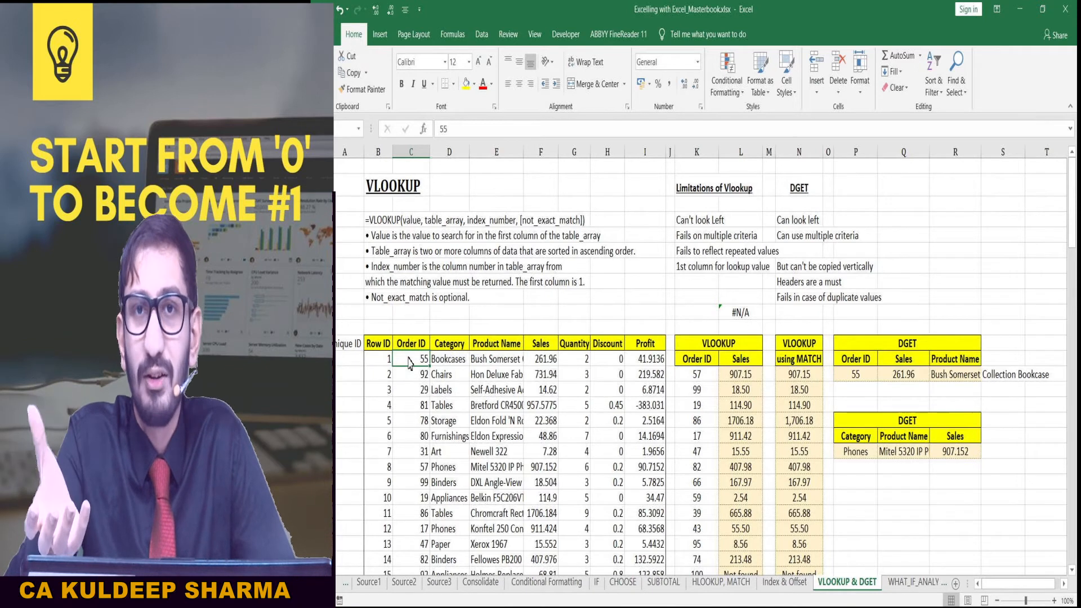
click(349, 359)
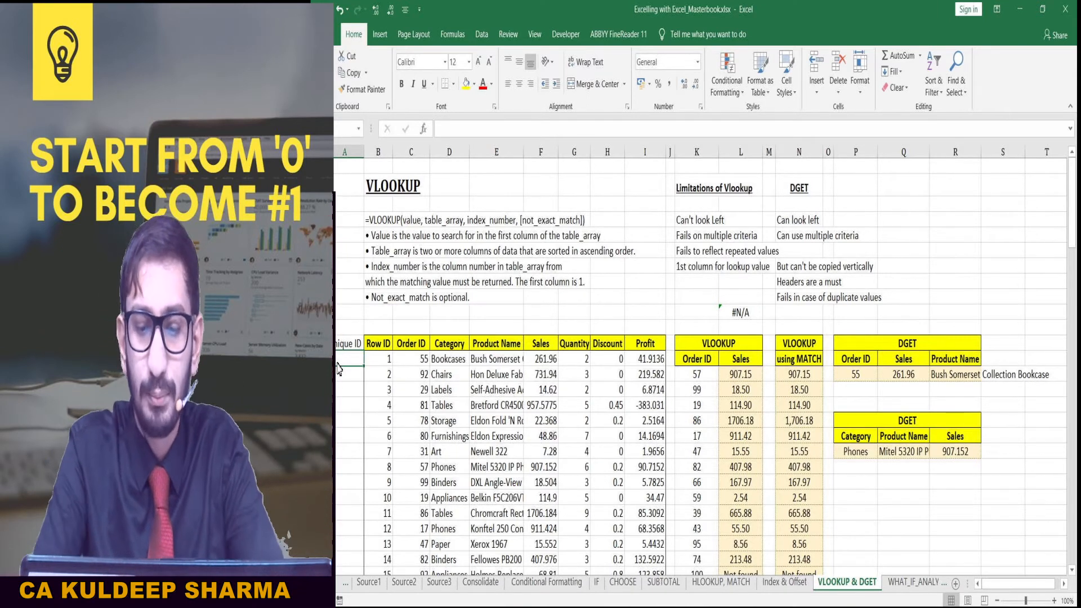
text(=)
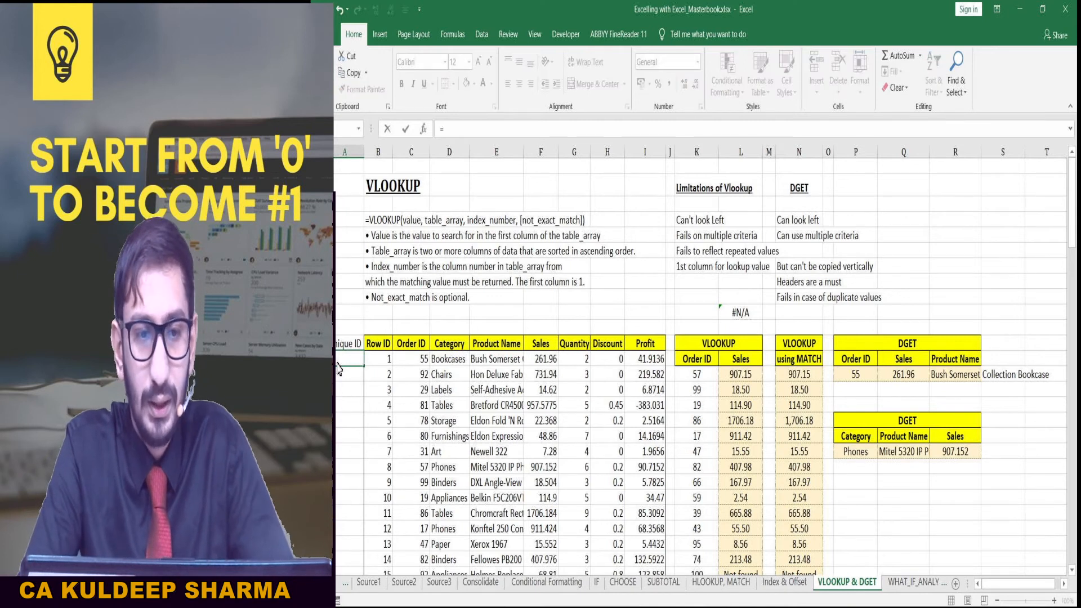
click(421, 363)
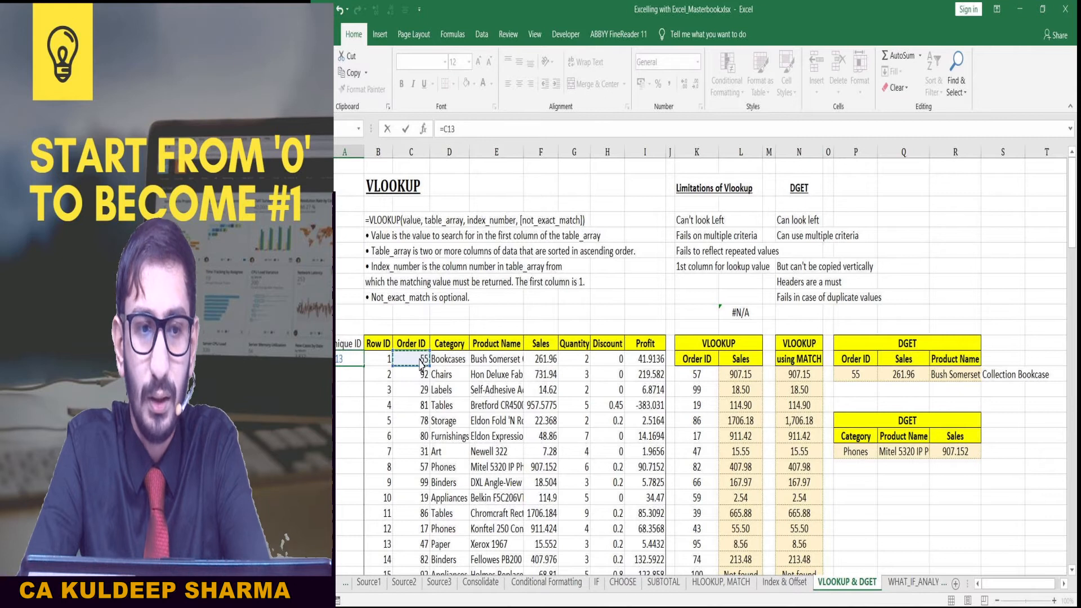
text(&)
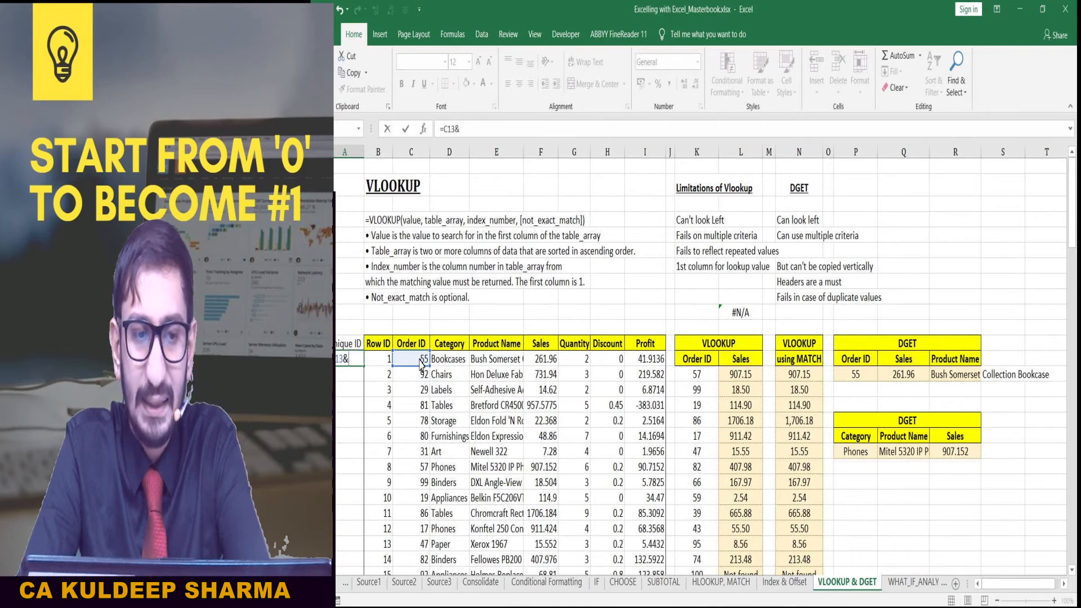
text(")
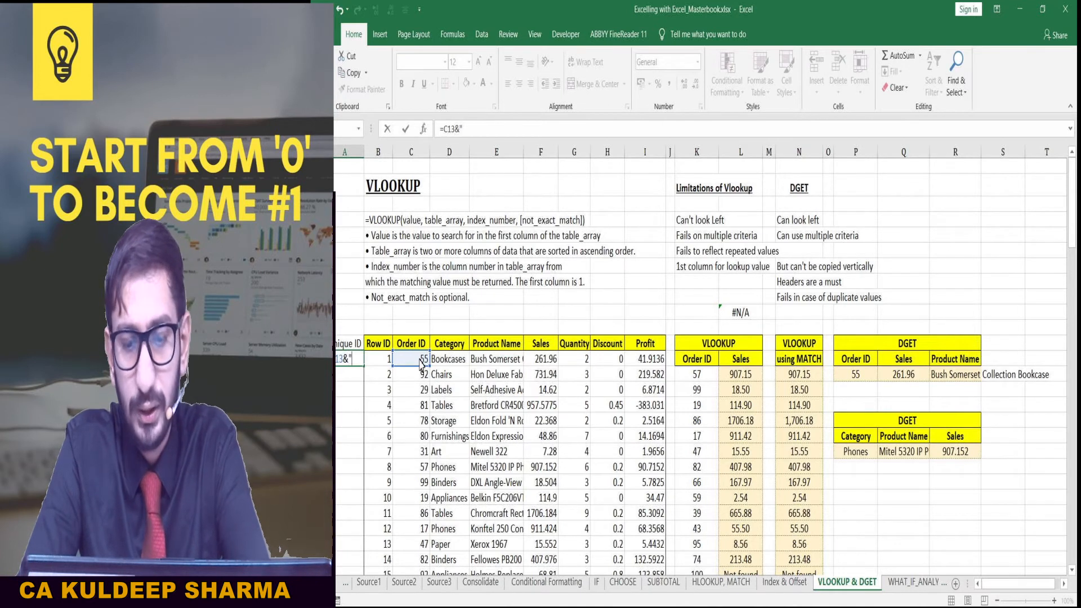
text(_)
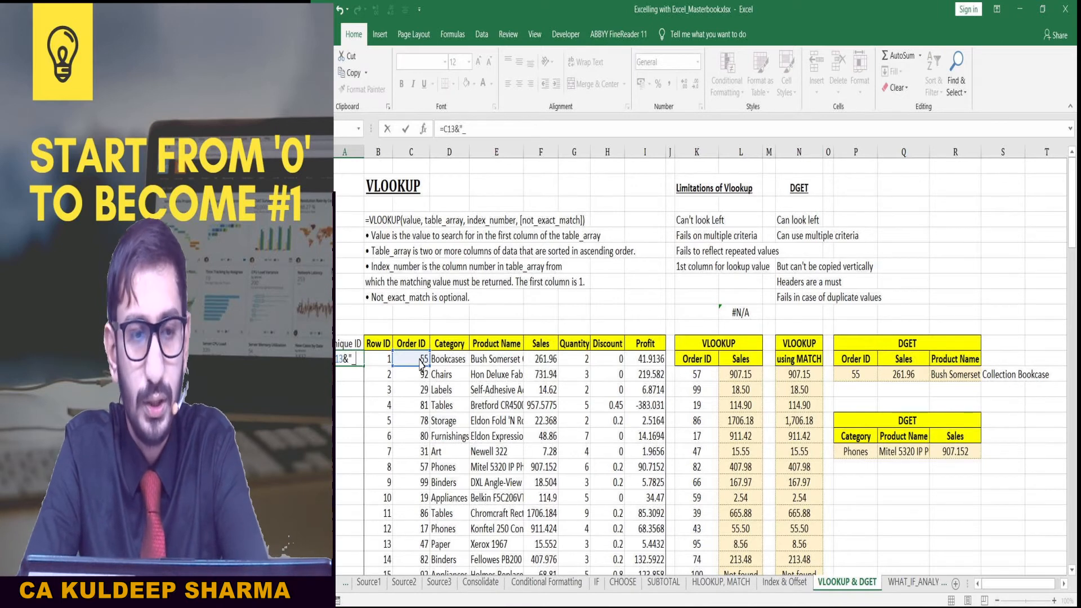
text(")
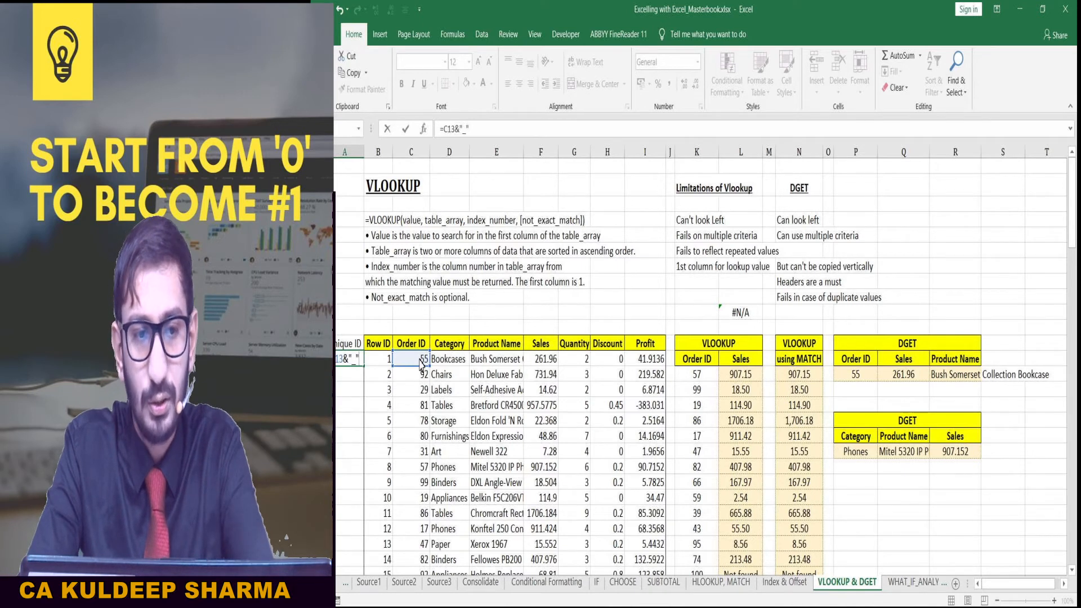
text(&)
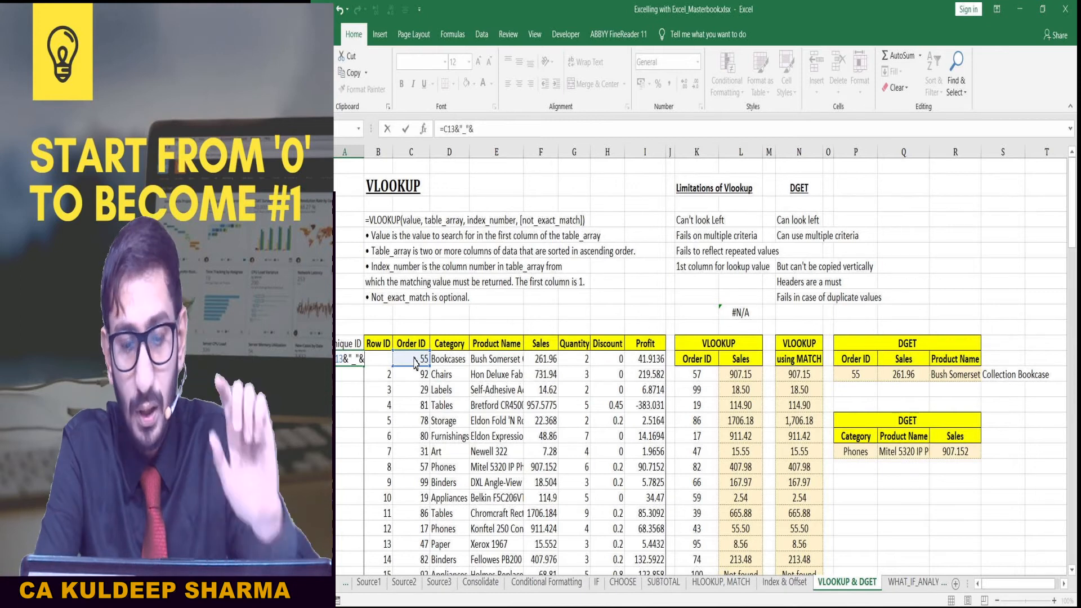
- Append a COUNTIF function to the A13 formula with the expanding range $C$13:C13, locking only the starting reference
text(c)
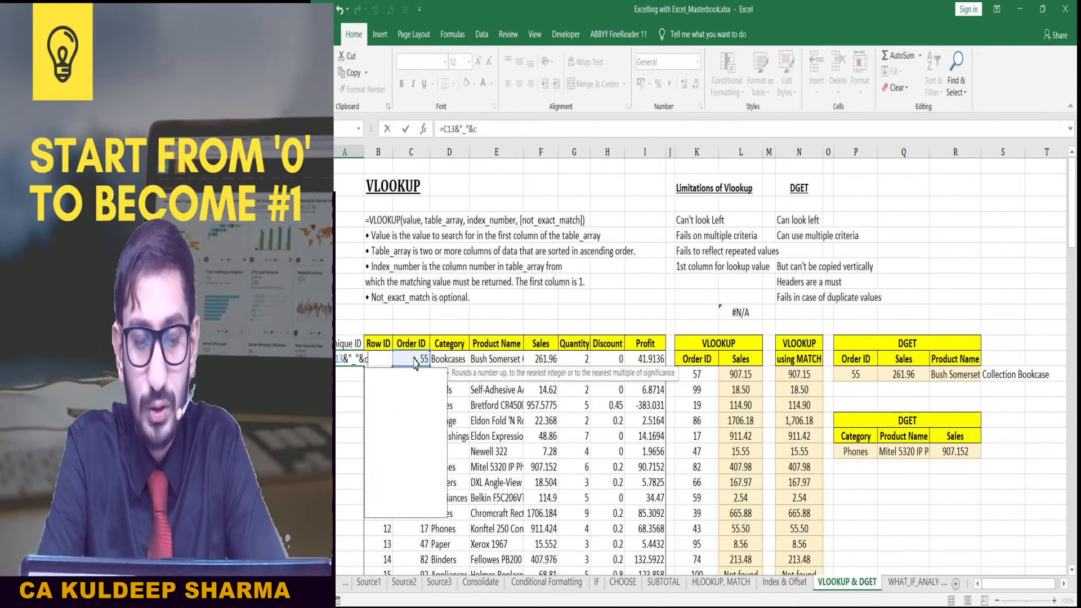
text(ountif)
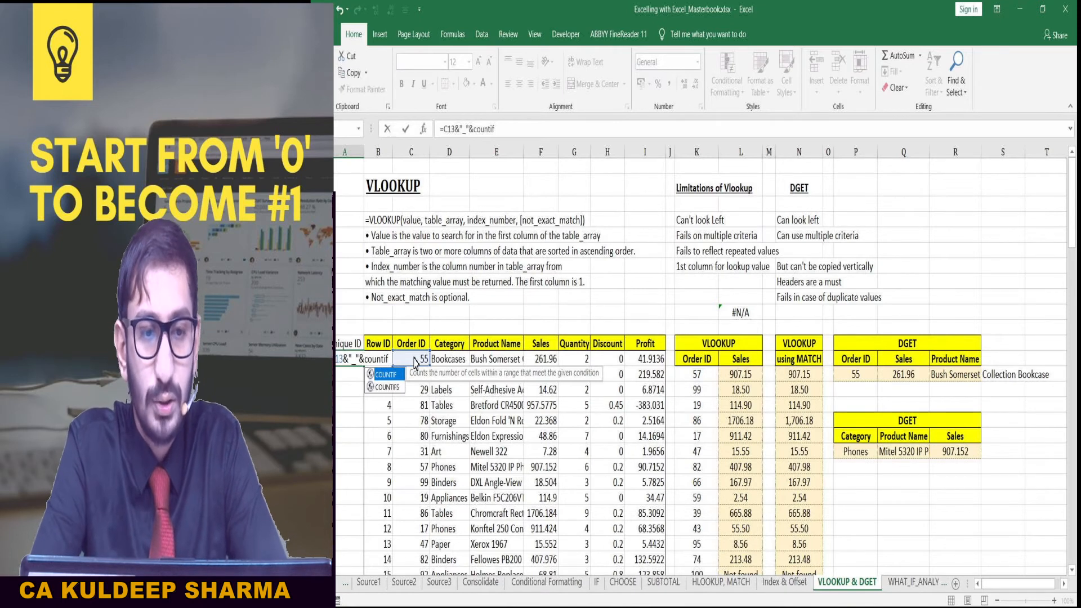
key(Tab)
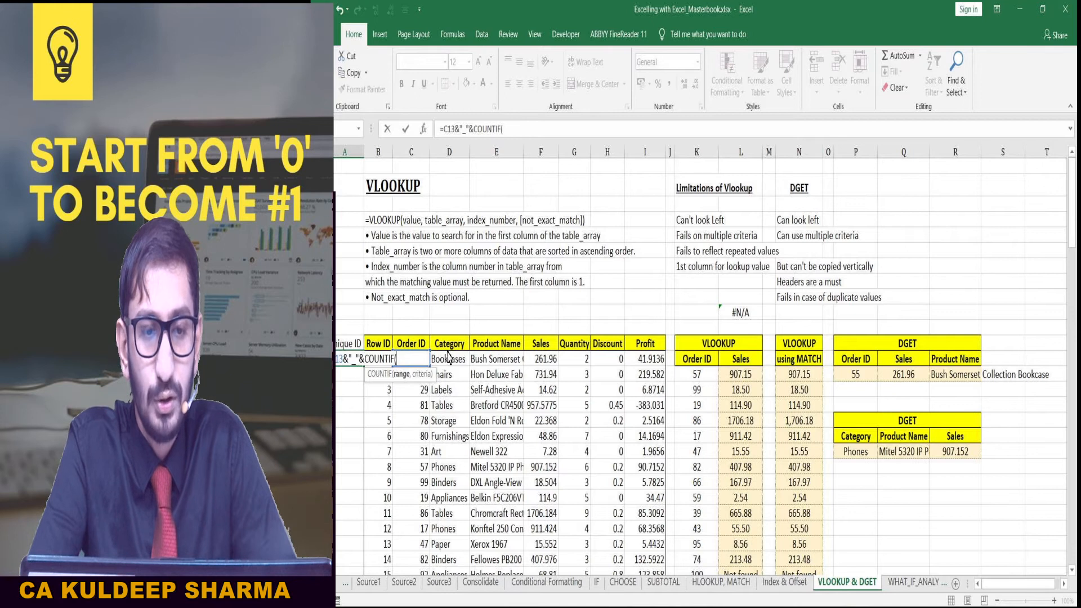
click(401, 360)
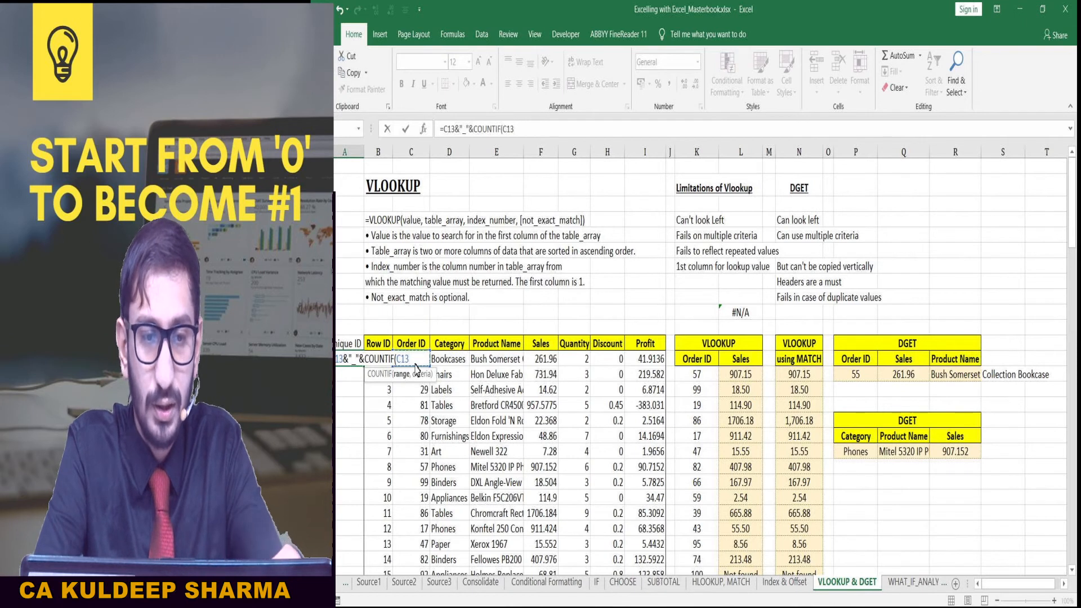
key(F8)
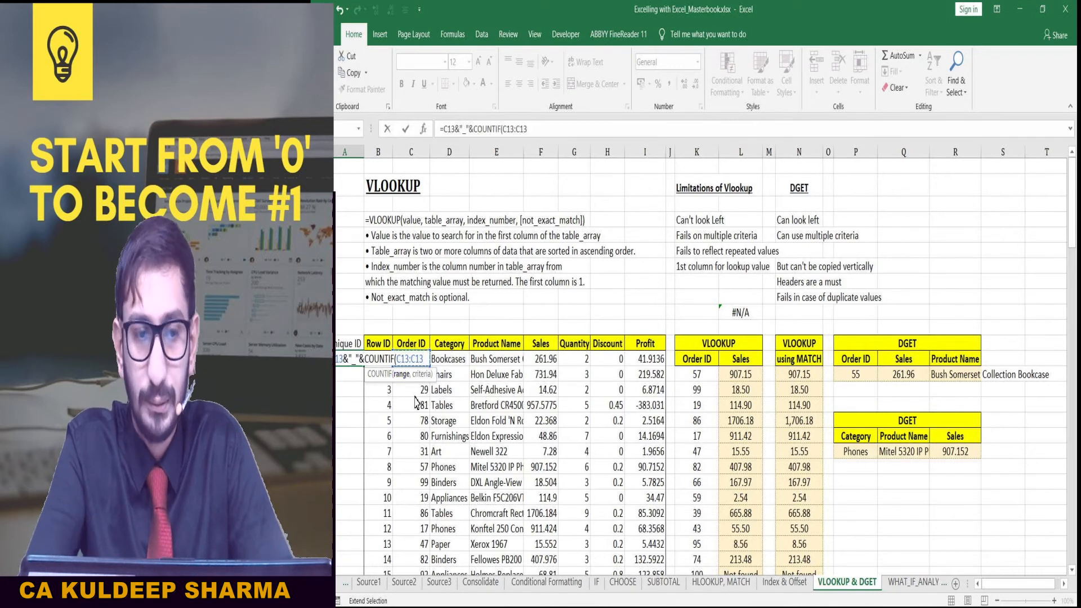
double_click(402, 360)
click(401, 365)
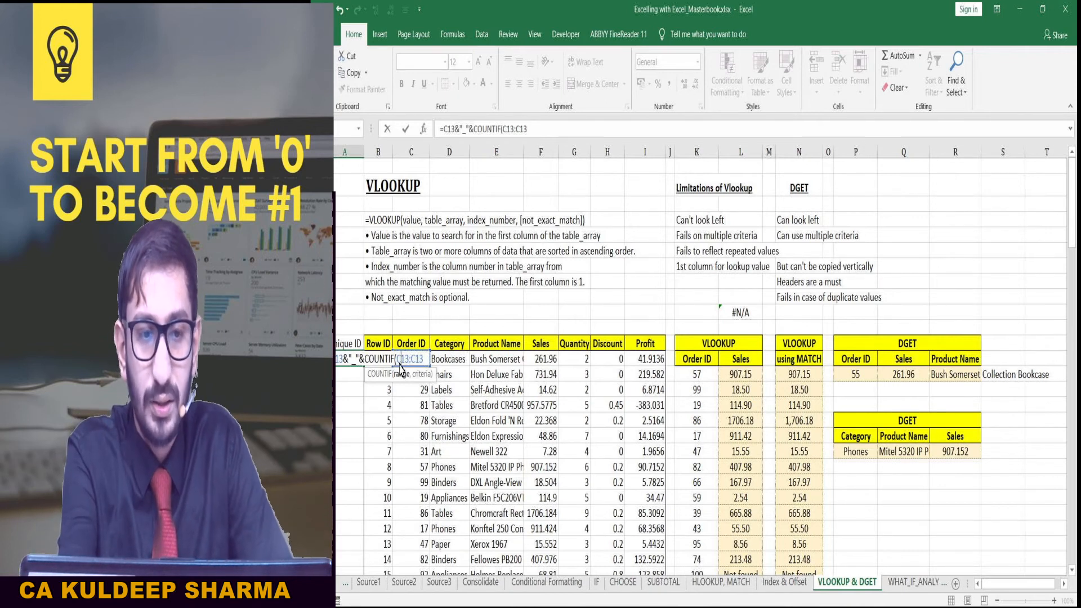
key(F4)
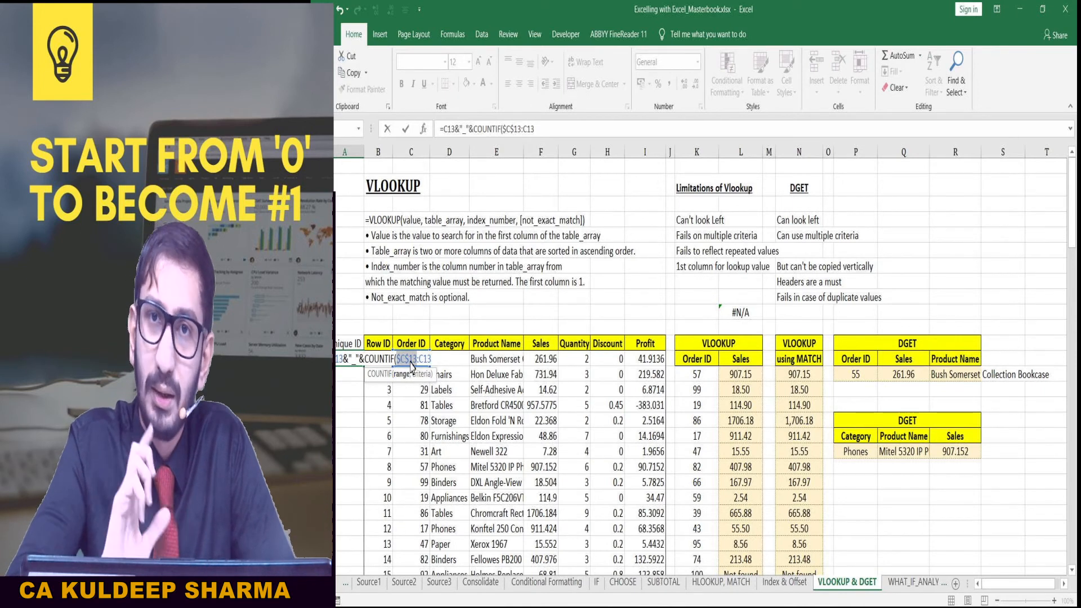
- Use C13 as the COUNTIF criterion and complete the A13 formula as =C13&"_"&COUNTIF($C$13:C13,C13)
drag(412, 367, 432, 363)
click(430, 356)
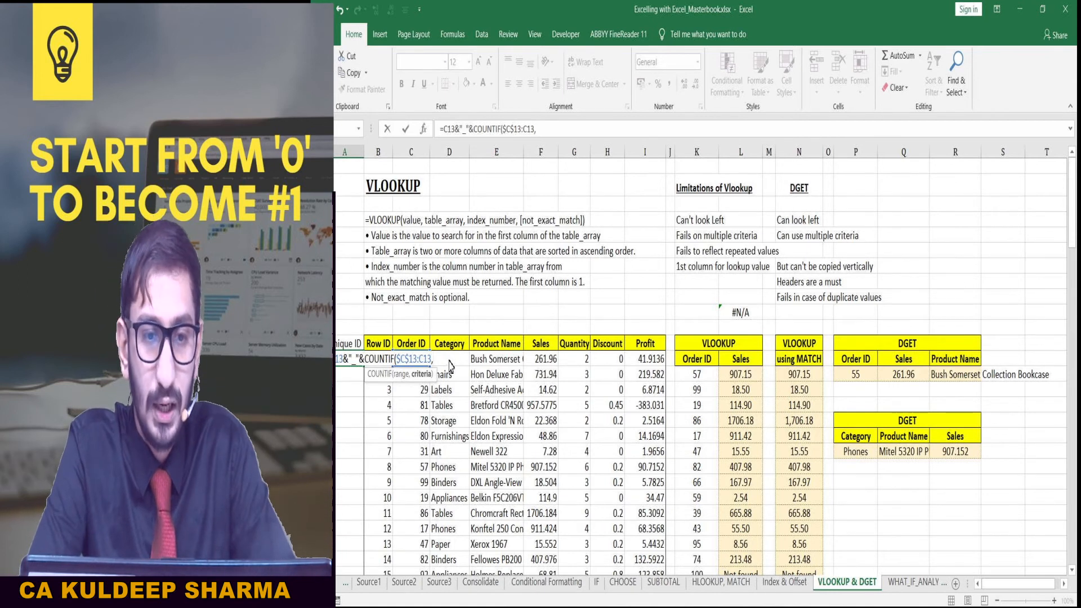
text(C13)
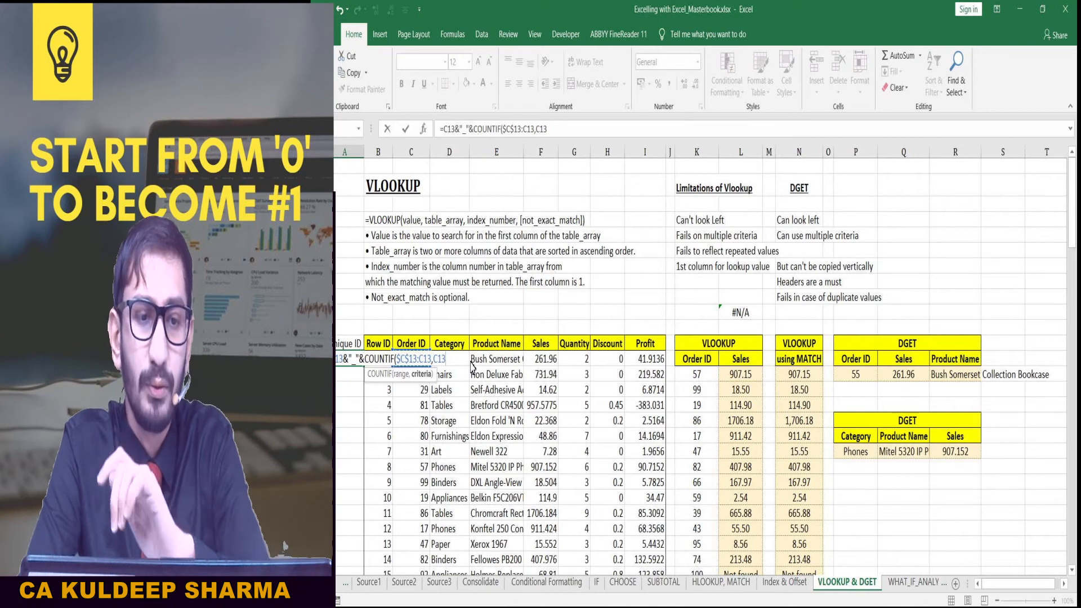
text())
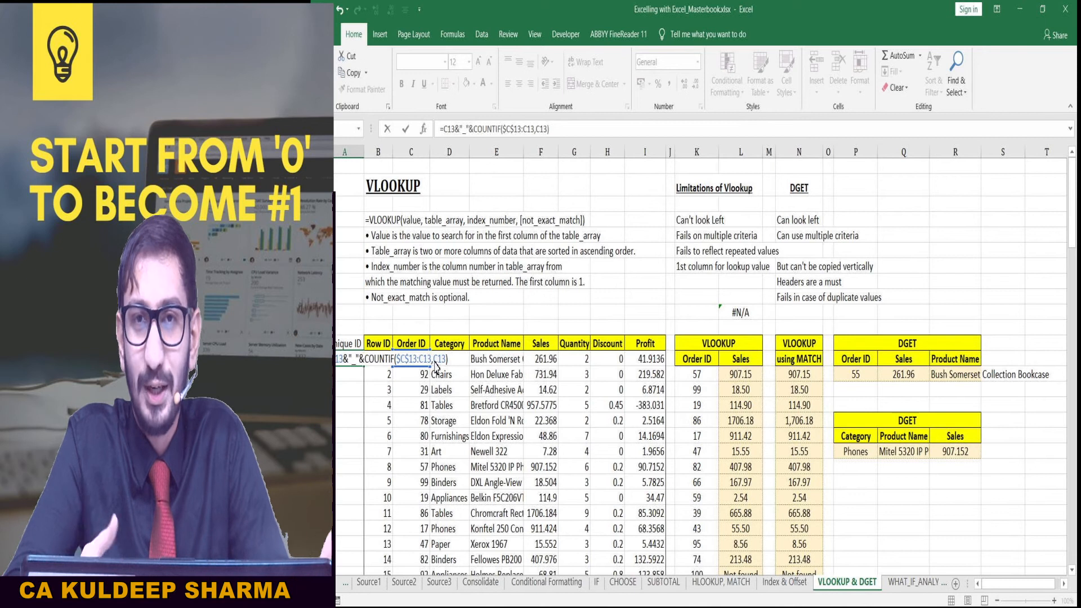
click(403, 360)
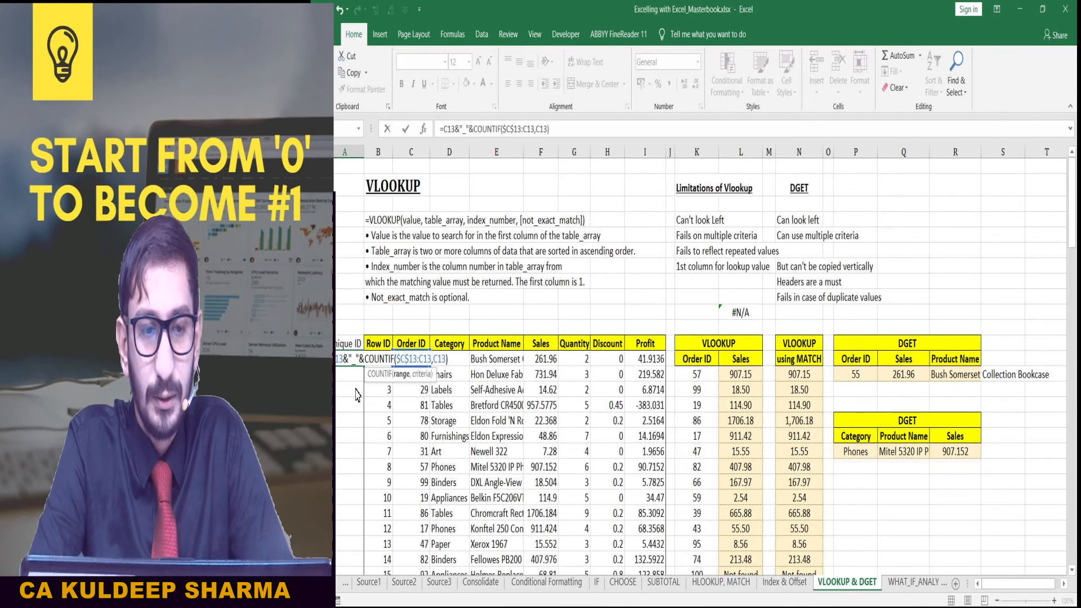
key(Return)
- Copy the Unique ID formula from A13 into A14:A24
key(Up)
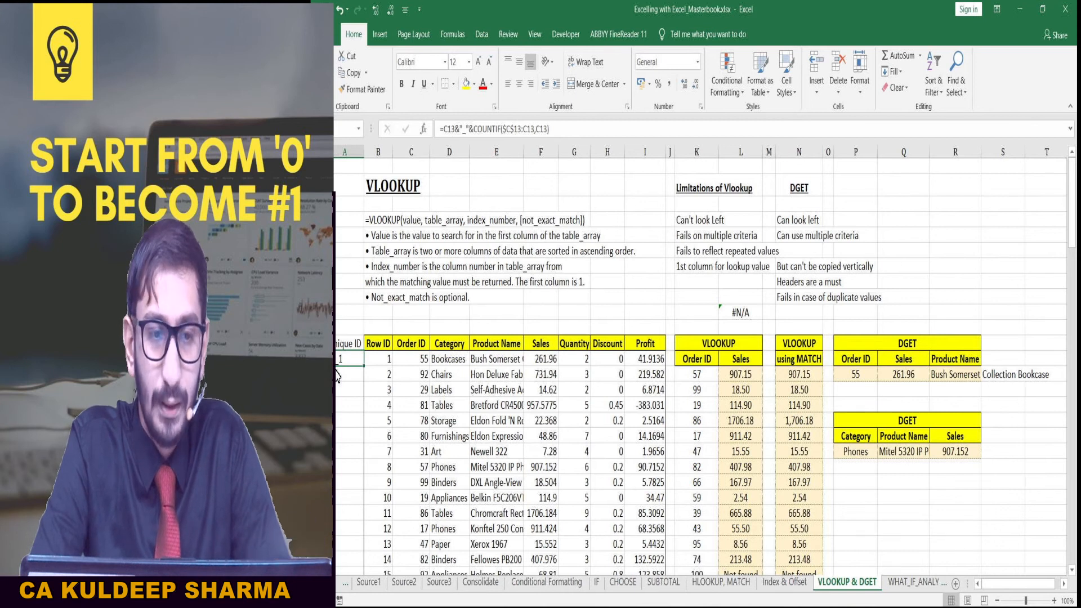
key(ctrl+c)
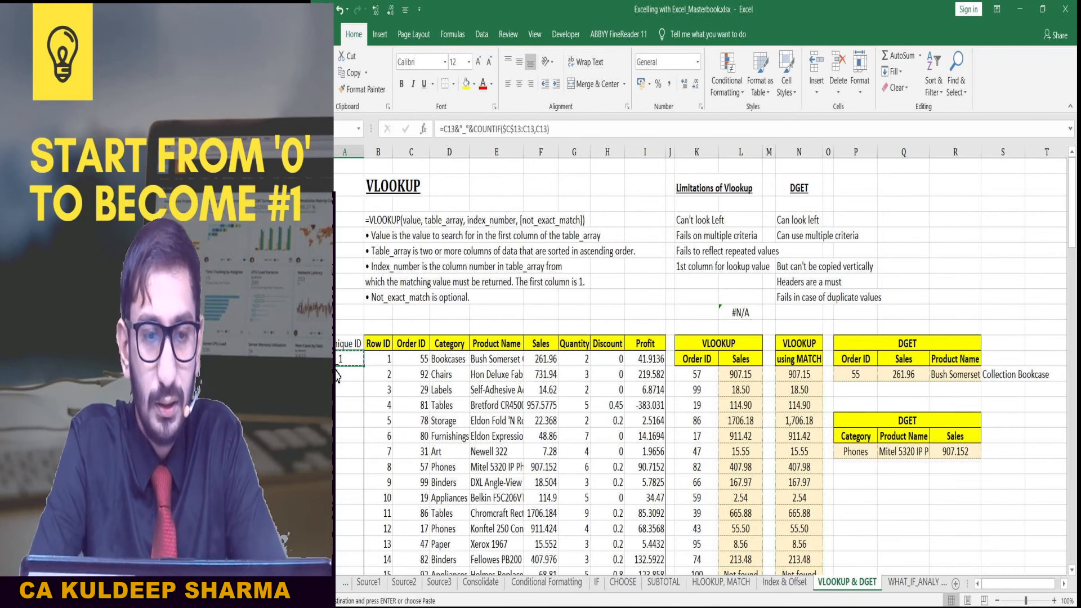
click(336, 376)
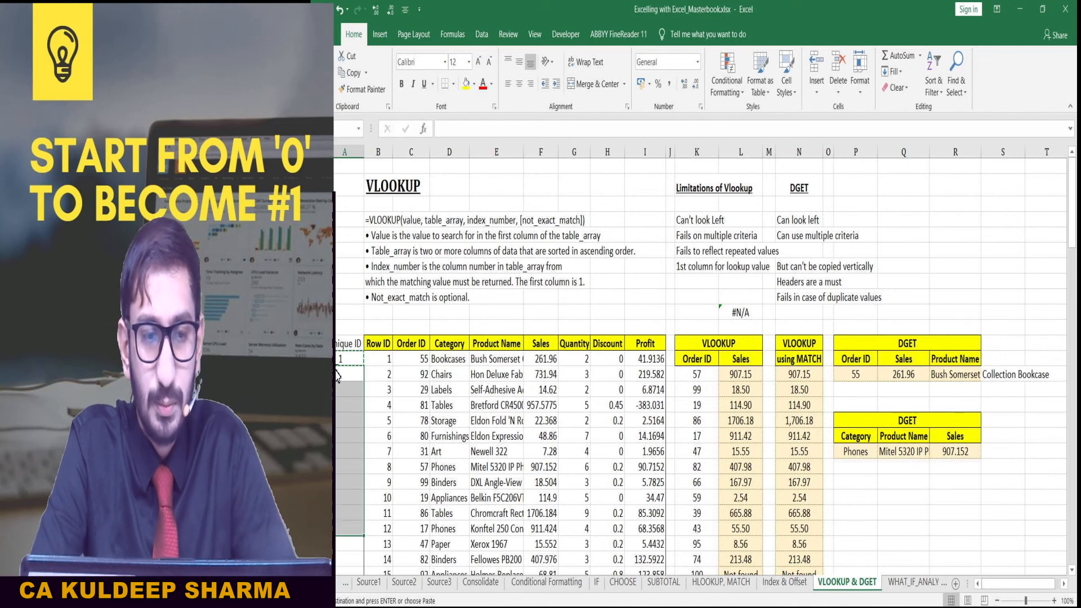
key(ctrl+v)
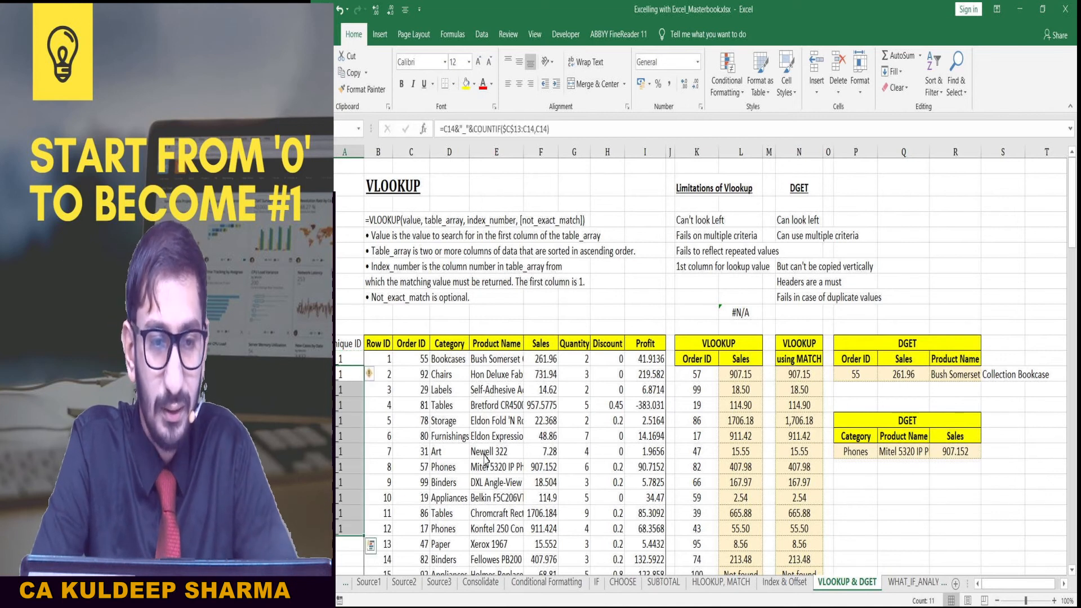
- Copy the Unique ID formula from A24 into A25:A33
click(342, 376)
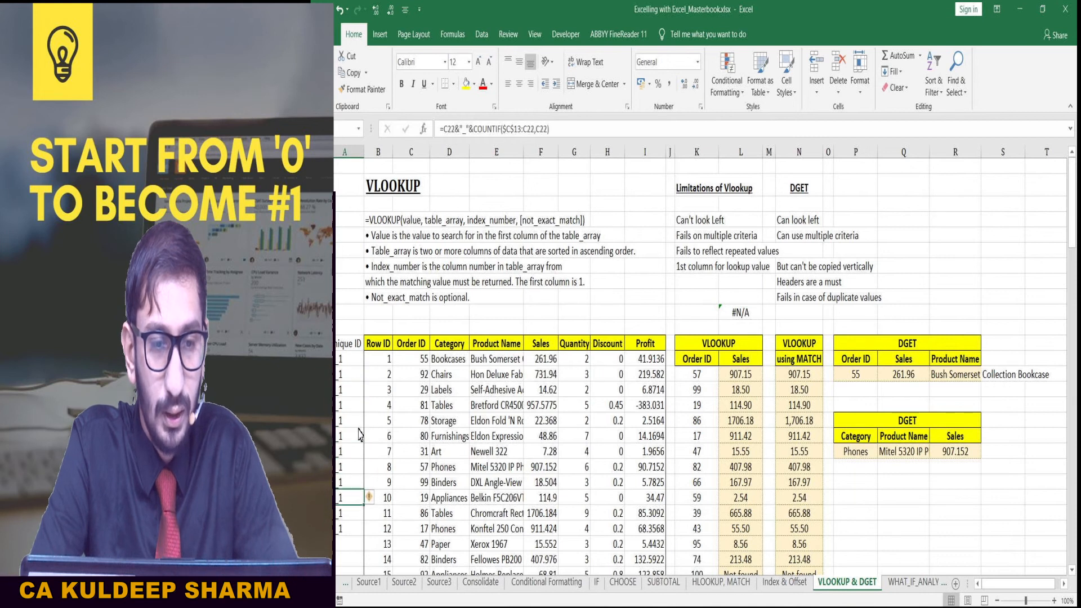
scroll(361, 435, down, 2)
key(Down)
key(Down)
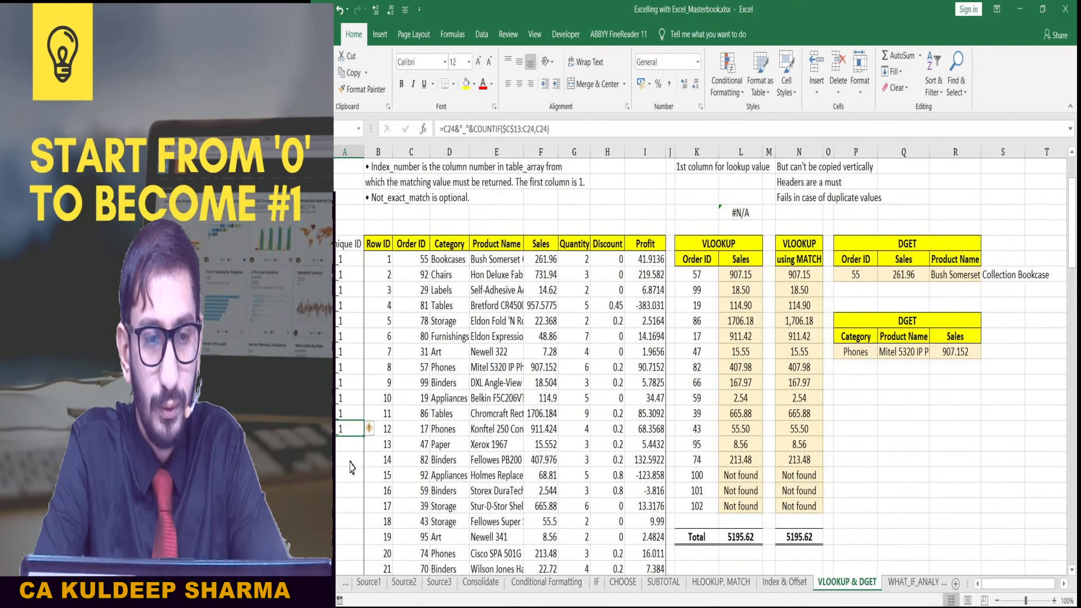
key(ctrl+c)
key(Down)
key(shift+Down)
key(shift+Down)
key(shift+Down)
key(shift+Down)
key(shift+Down)
key(shift+Down)
key(shift+Down)
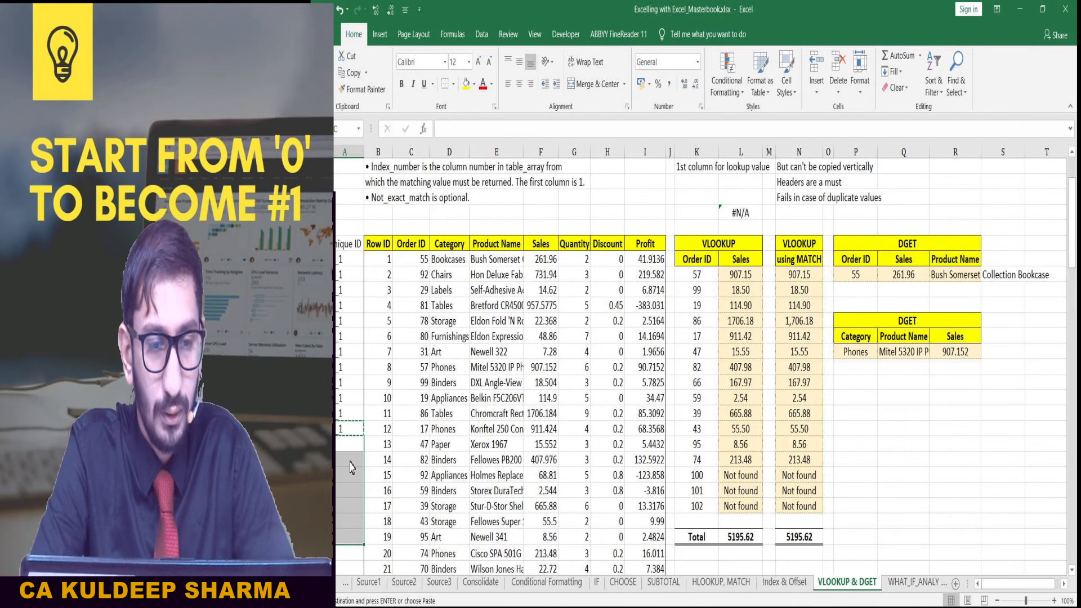
key(Return)
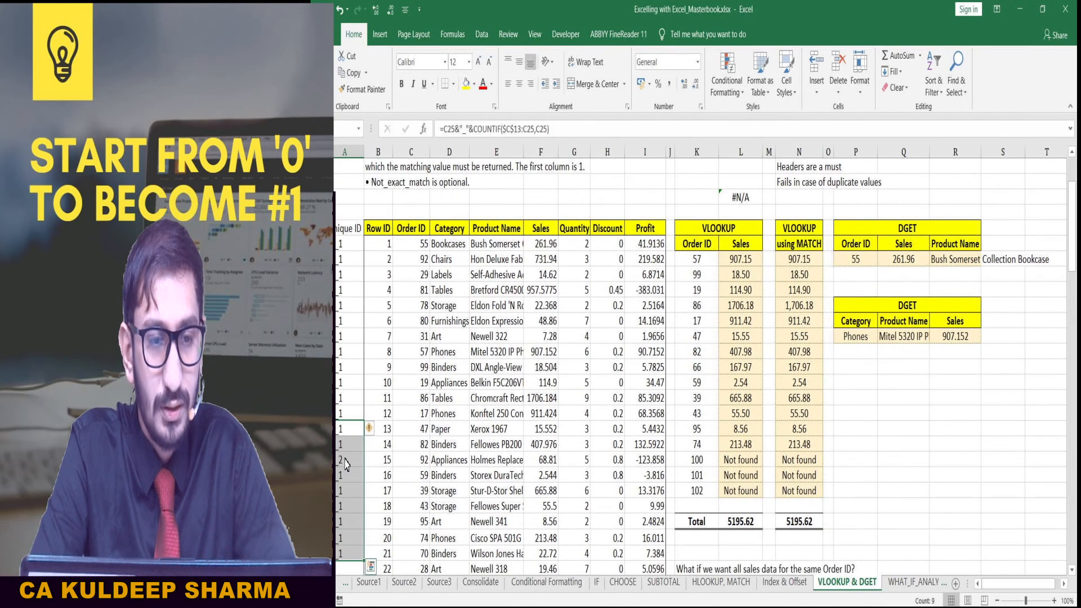
- Compare the Unique ID formula for Row ID 15 with the two rows that share Order ID 92
click(350, 459)
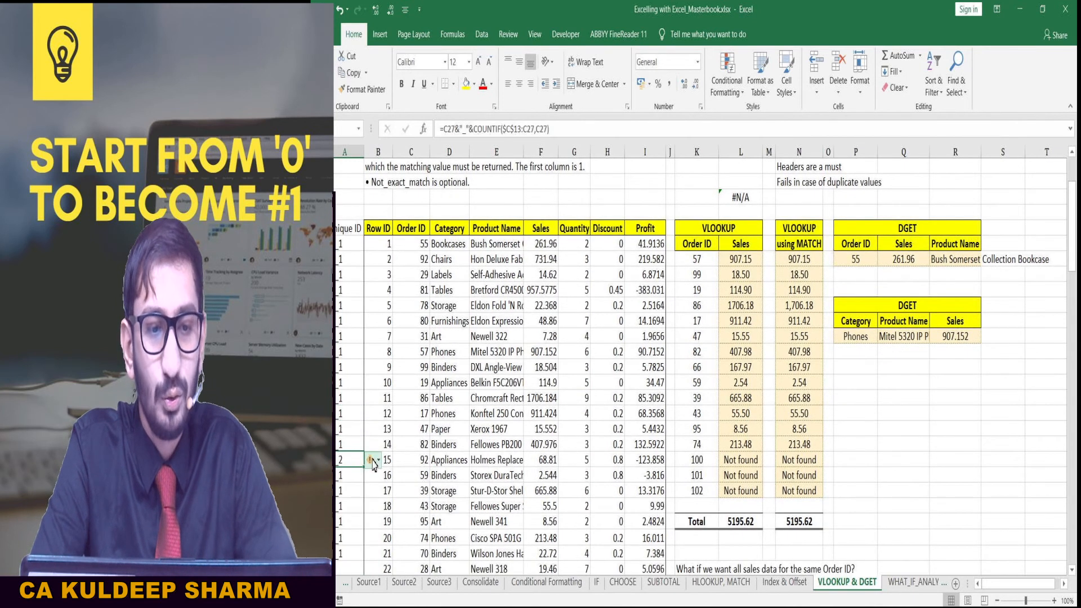
click(420, 460)
click(419, 264)
click(411, 459)
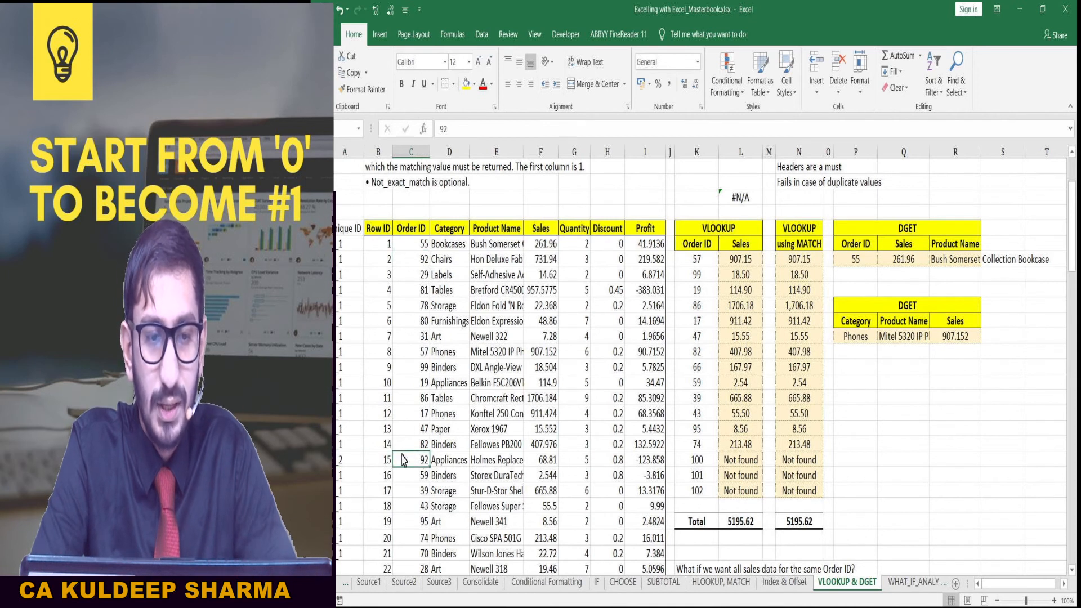
click(349, 460)
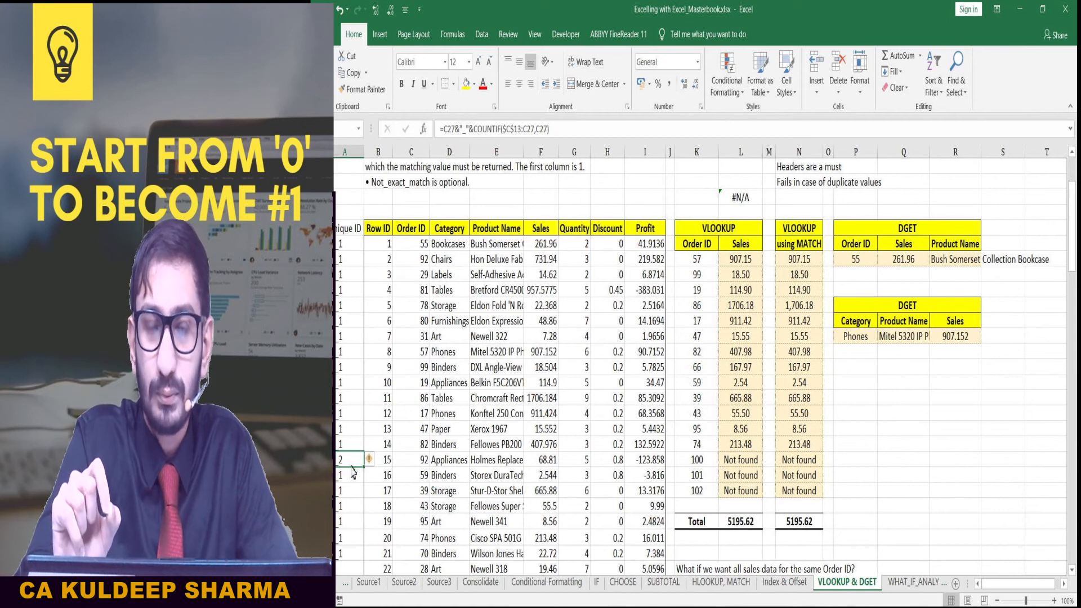
- Copy the Unique ID formula from A33 down through the last data row, A34:A110
scroll(356, 468, down, 2)
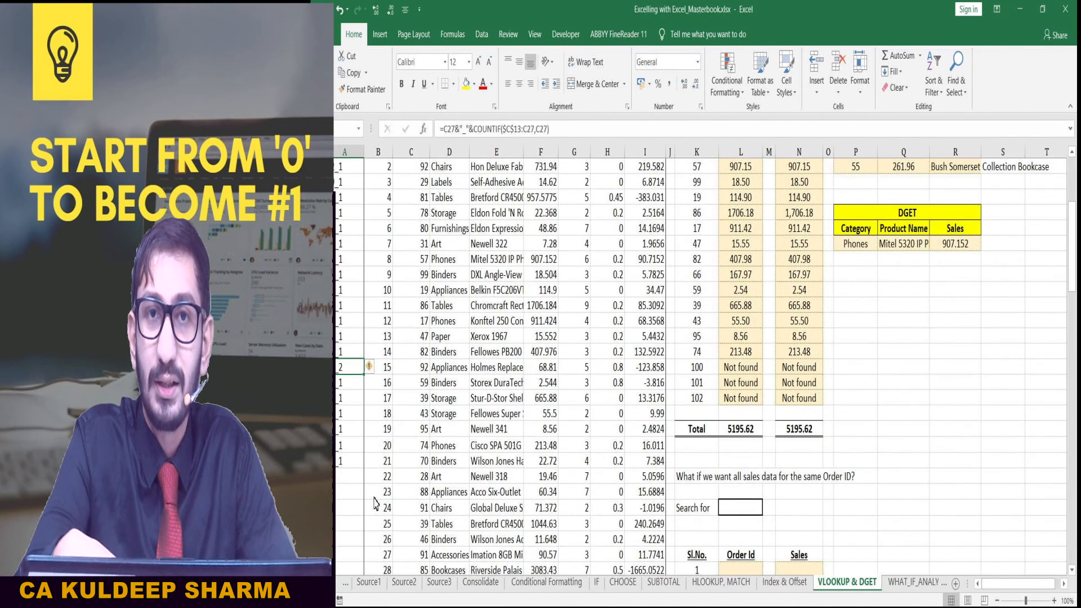
key(Down)
key(Down)
key(Down)
key(Down)
key(Down)
key(Down)
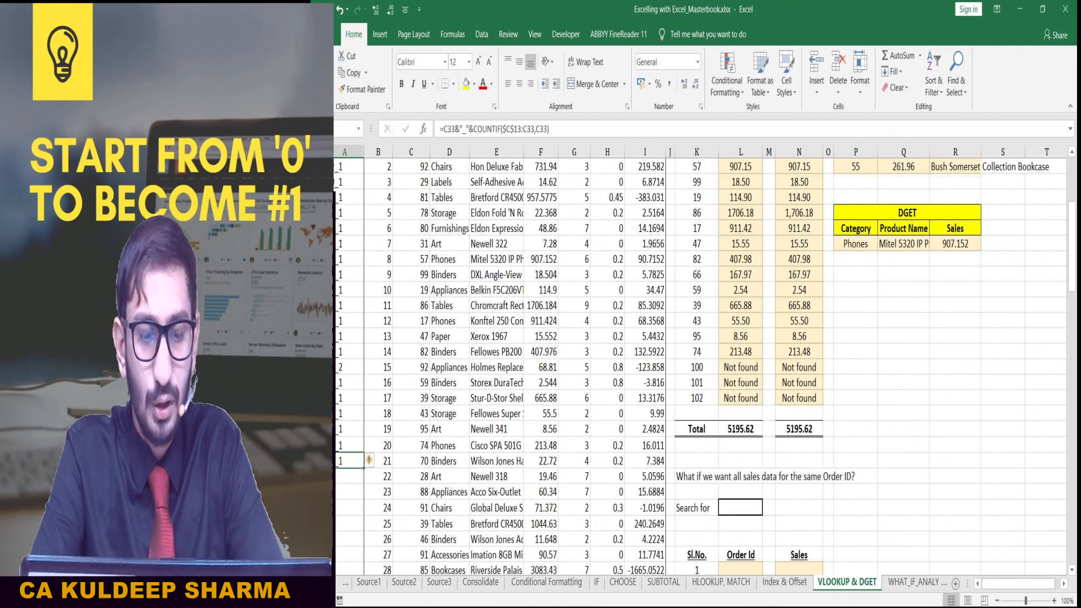
key(ctrl+c)
key(Down)
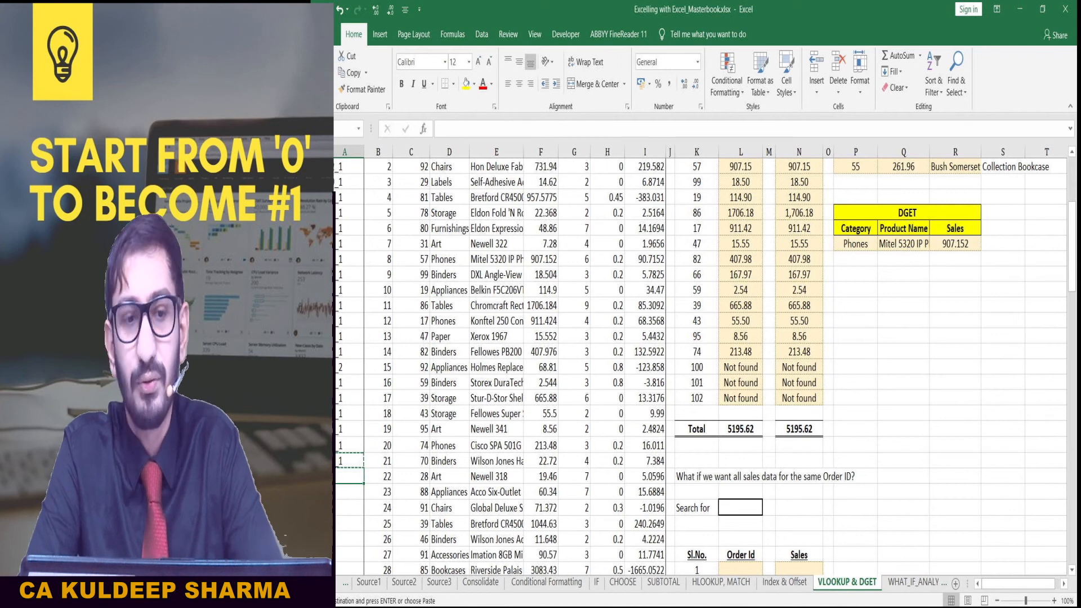
key(shift+Page_Down)
key(shift+Page_Down)
key(shift+Page_Down)
key(shift+Up)
key(shift+Up)
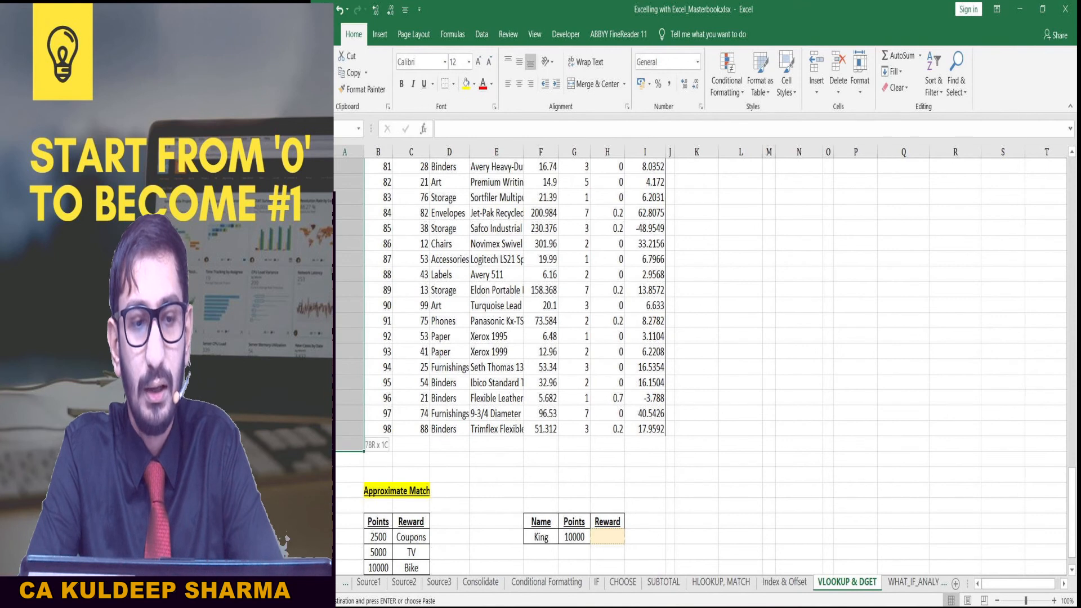
key(Return)
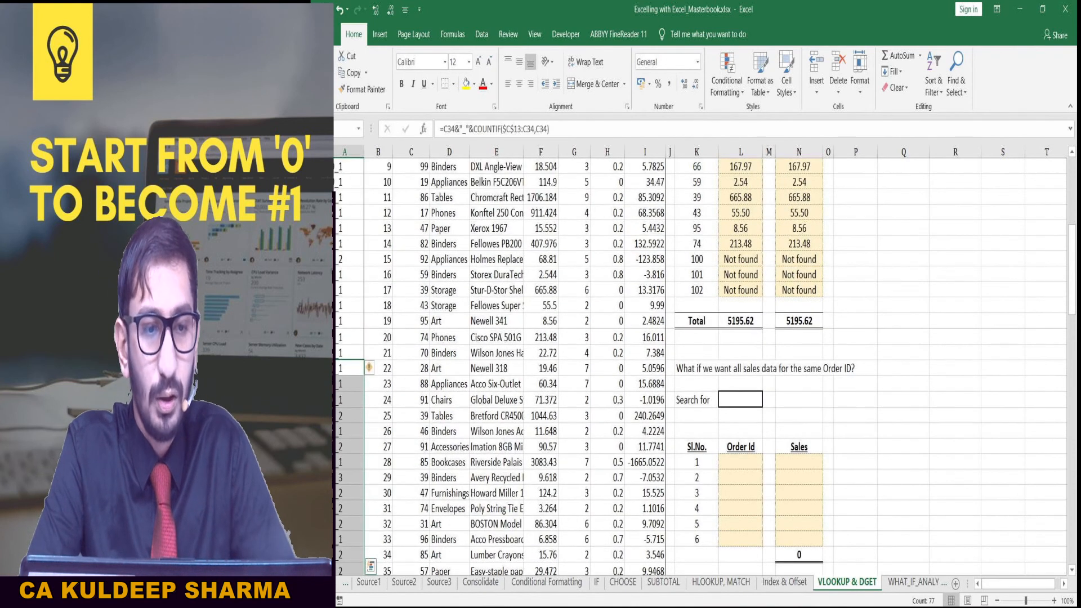
- Review the Unique ID suffixes down the column for repeated Order IDs, including the formula for Row ID 39
key(Down)
scroll(358, 396, down, 7)
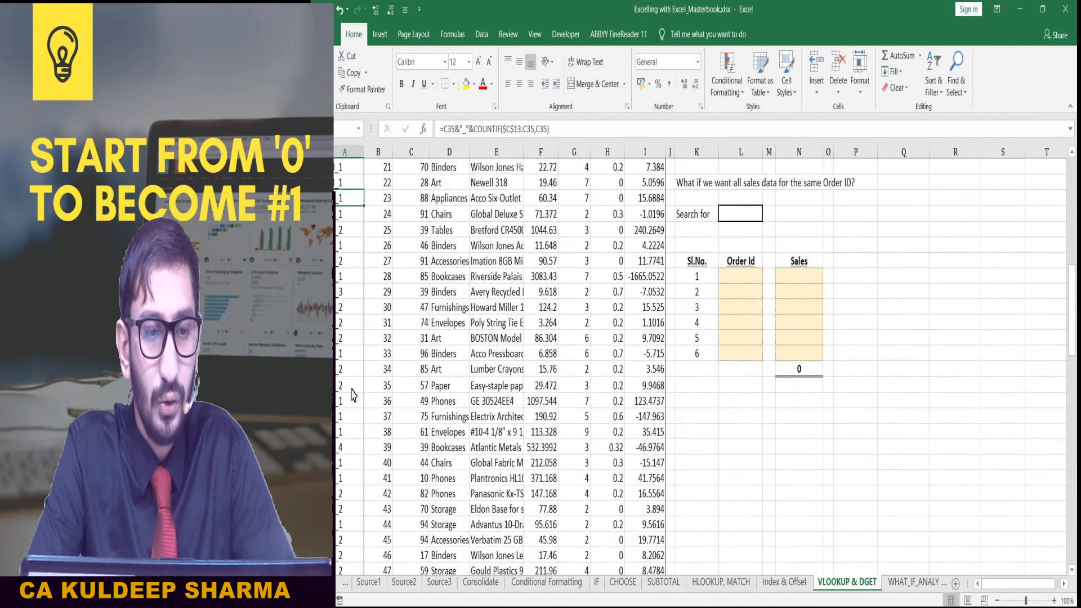
scroll(353, 396, down, 1)
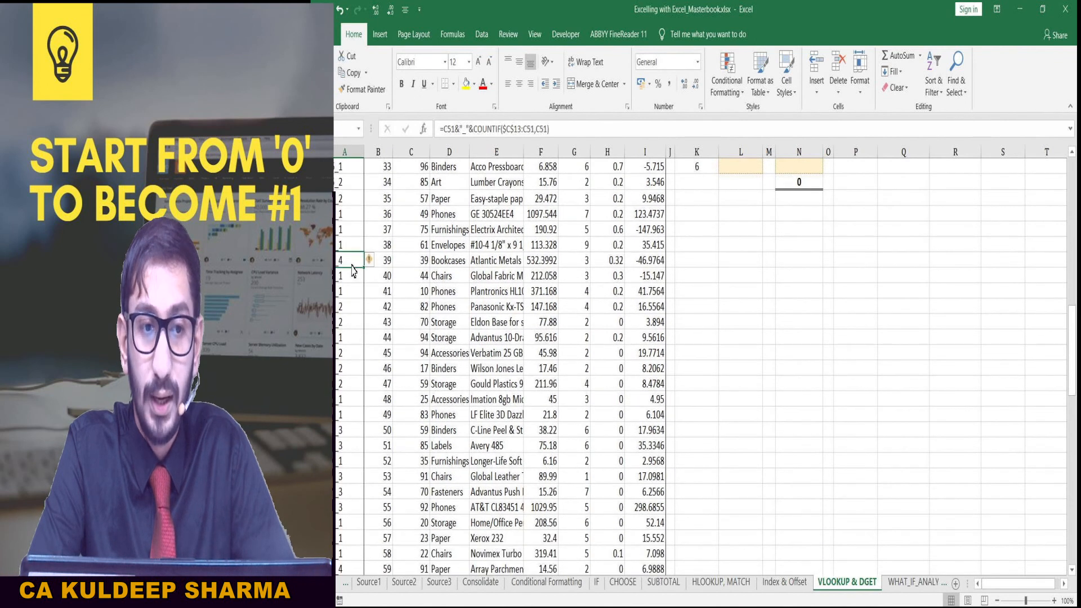
scroll(353, 271, up, 1)
click(388, 308)
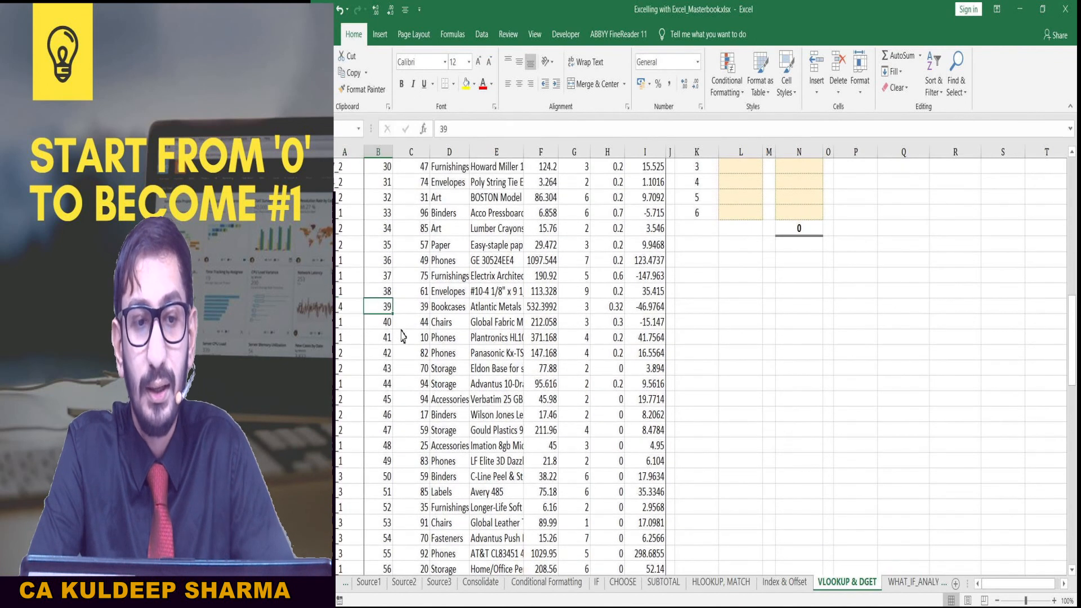
key(Right)
click(346, 307)
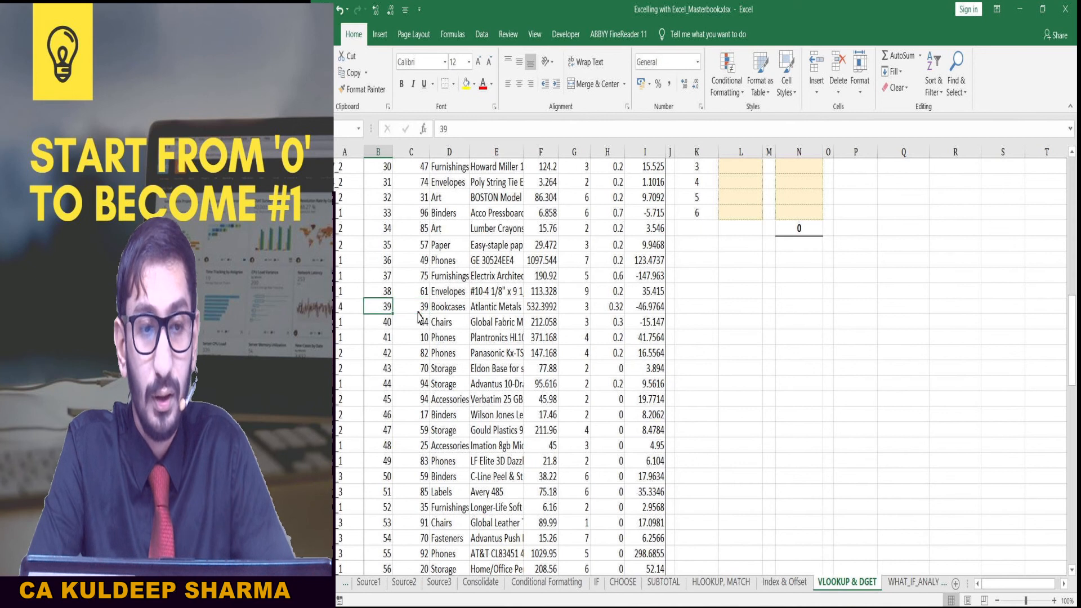
scroll(349, 312, down, 5)
scroll(346, 312, down, 12)
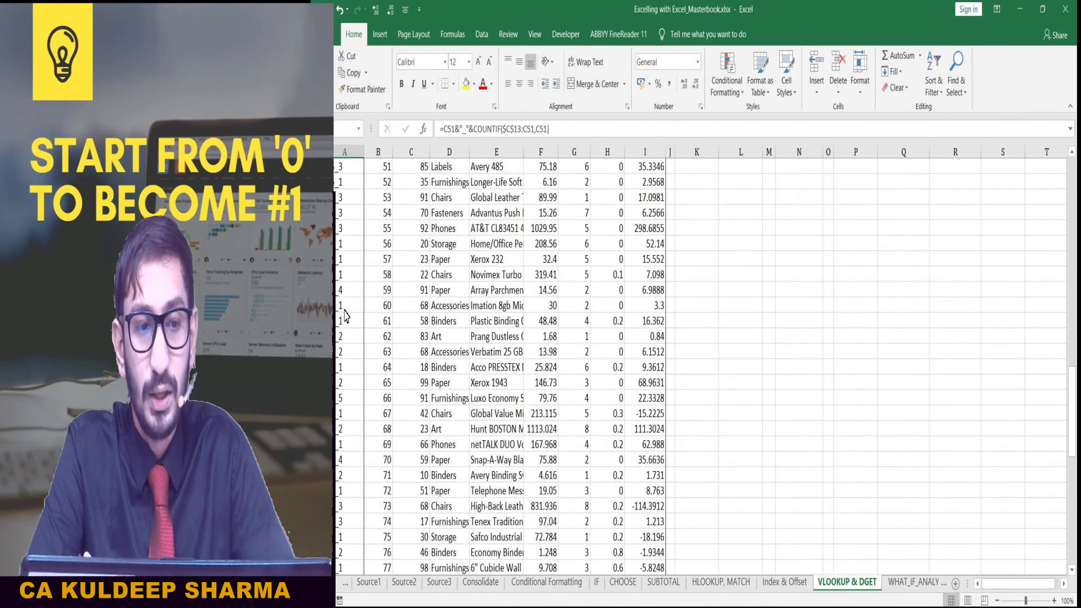
scroll(346, 315, up, 20)
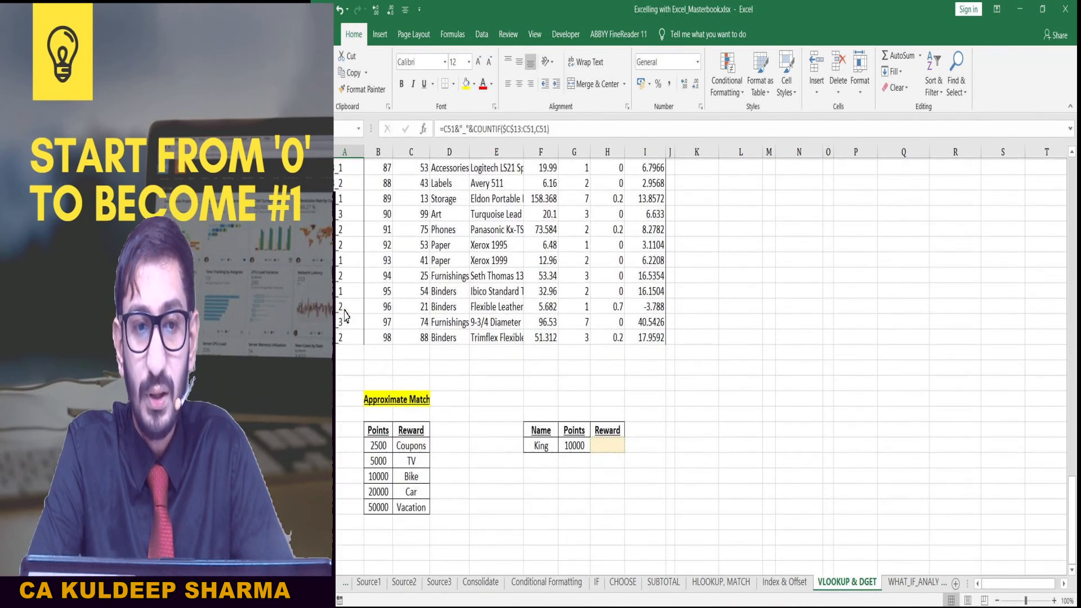
scroll(403, 353, up, 2)
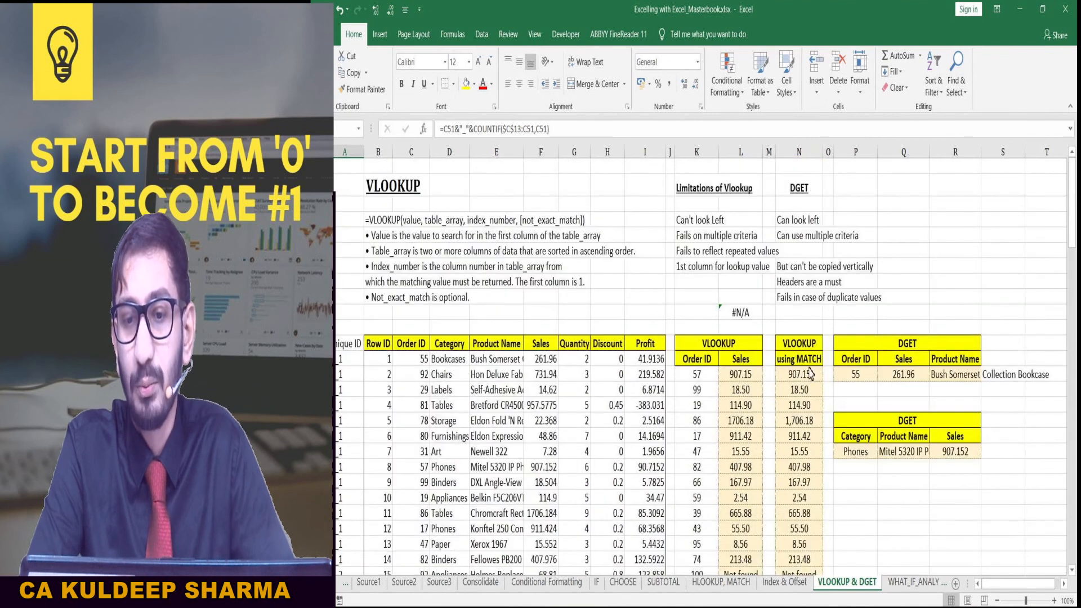
- Link the first DGET criterion in P14 to the Unique ID of Row ID 8 with =A20
click(876, 373)
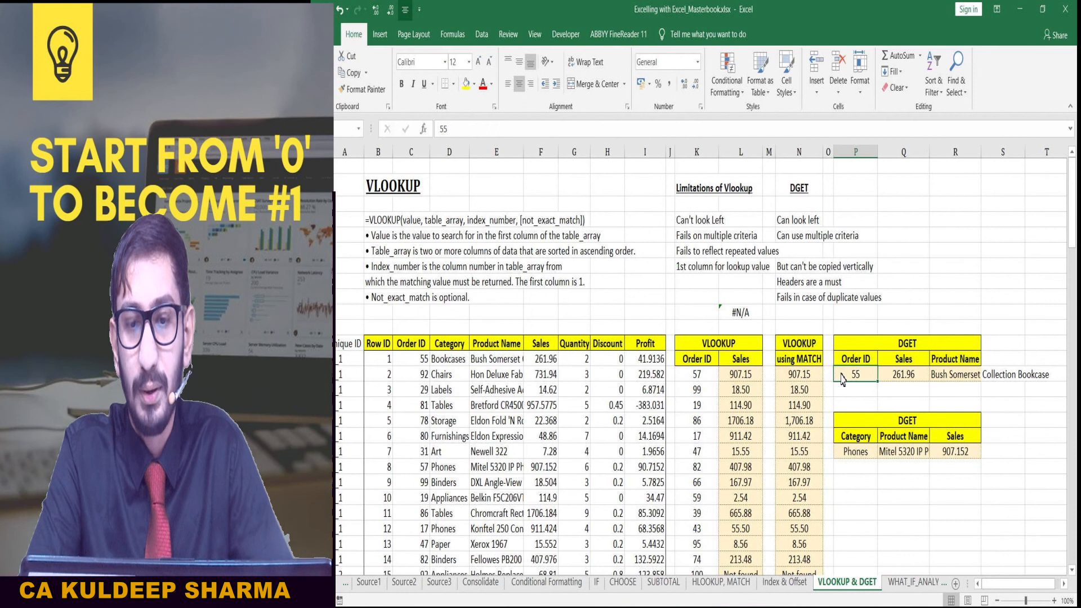
text(=)
click(355, 467)
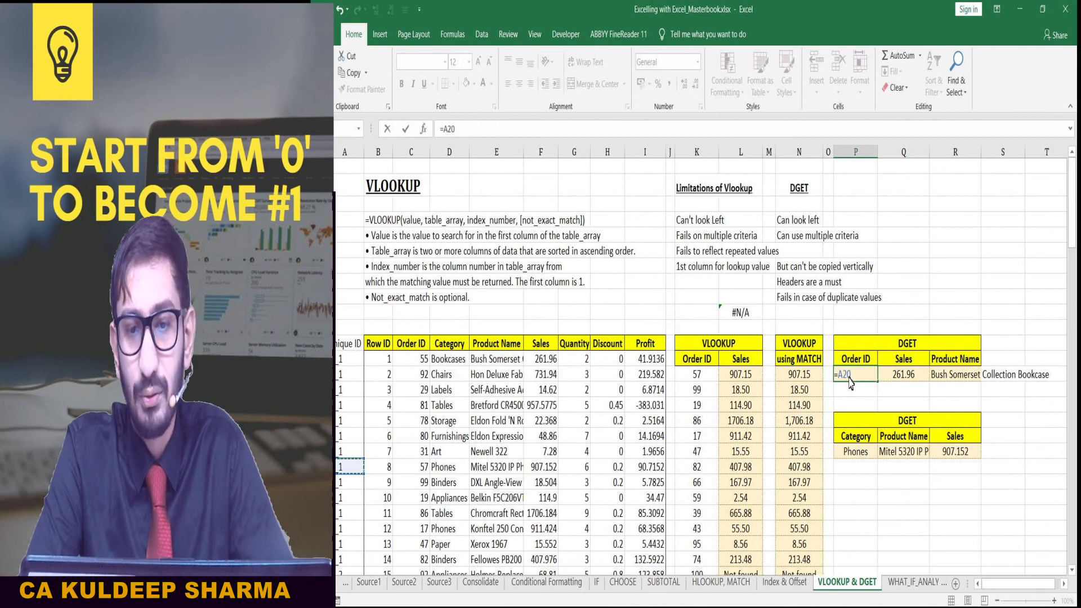
key(ctrl+Return)
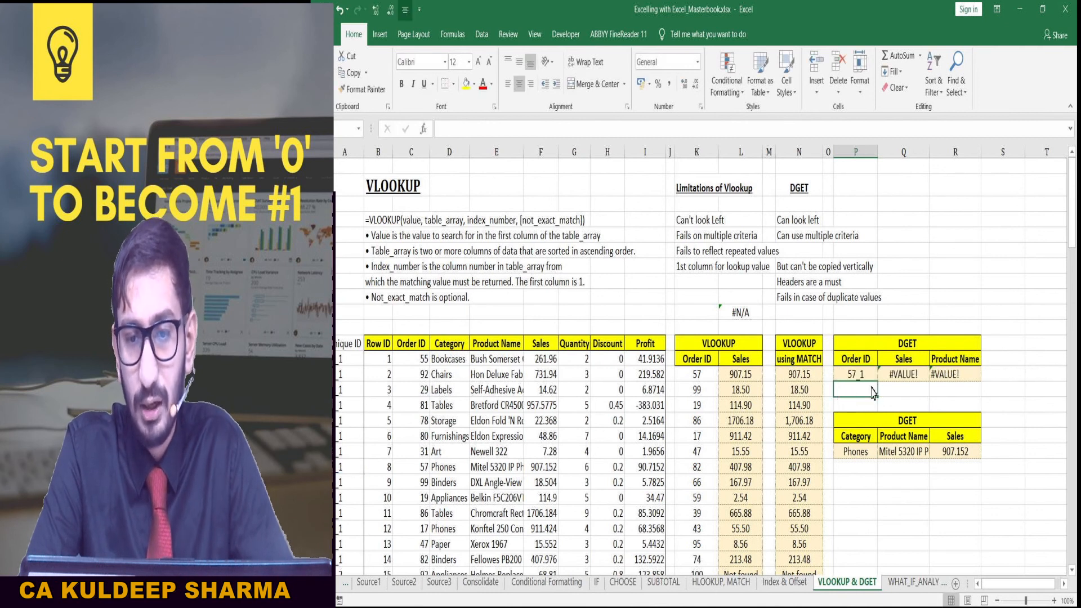
- Extend the DGET database range in Q14 to include the Unique ID column, making the formula =DGET(A12:I110,Q13,P13:P14)
click(881, 371)
double_click(906, 376)
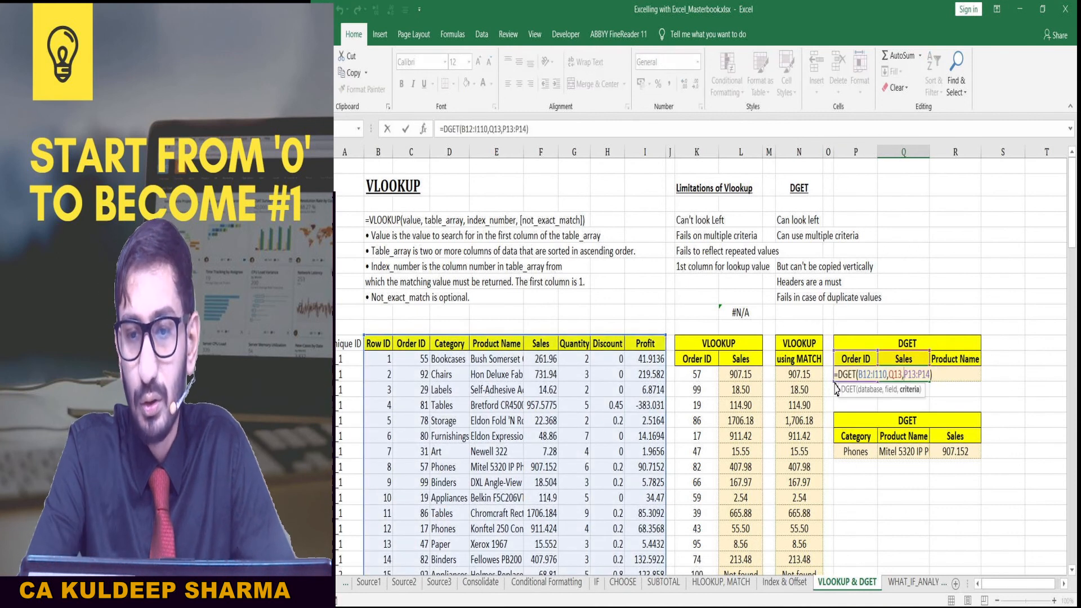
click(860, 374)
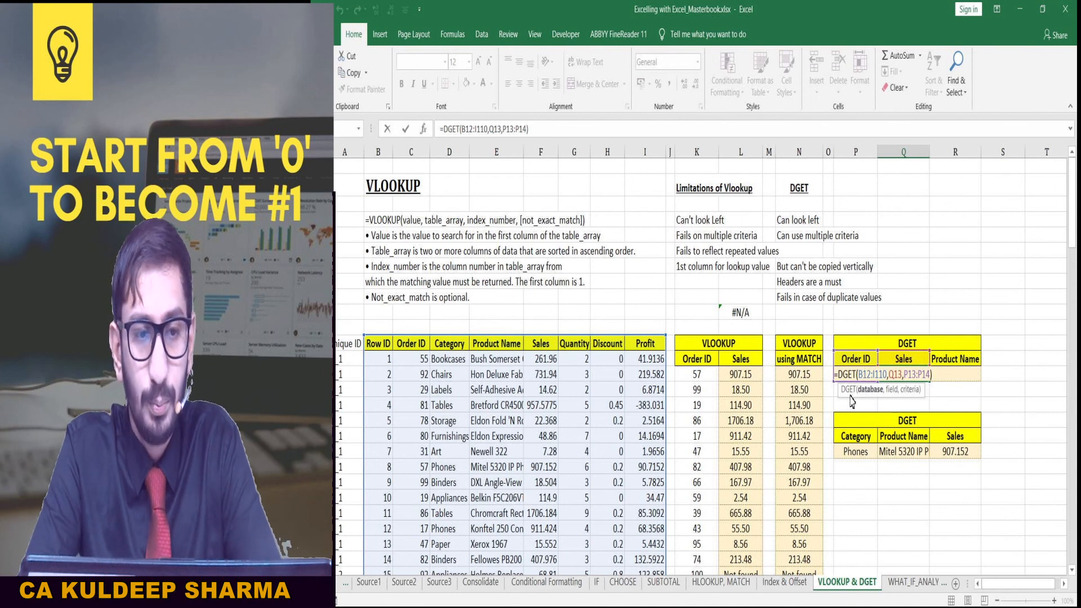
key(BackSpace)
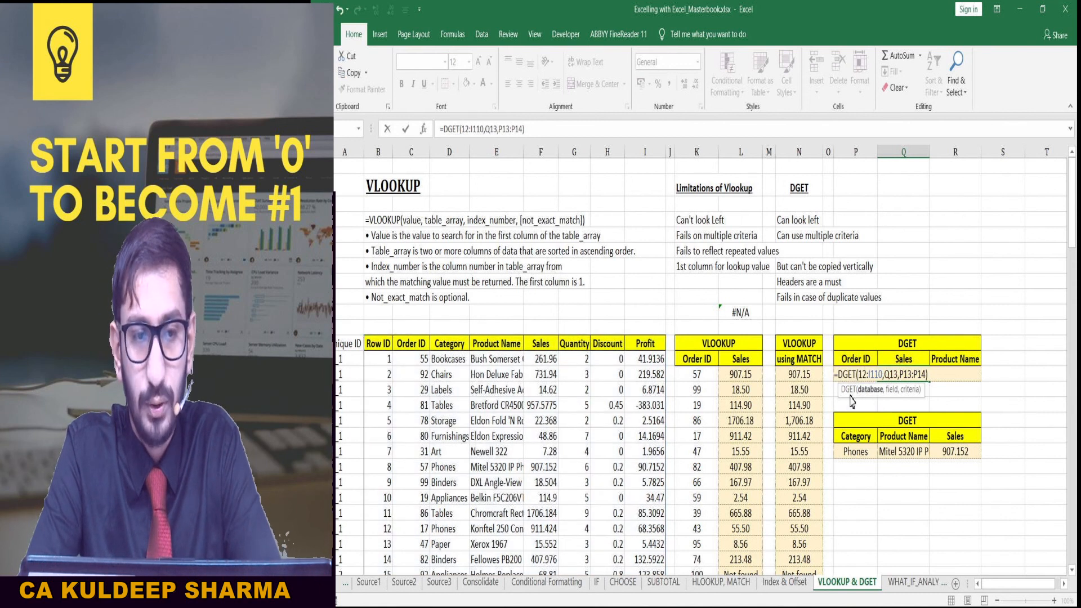
text(A)
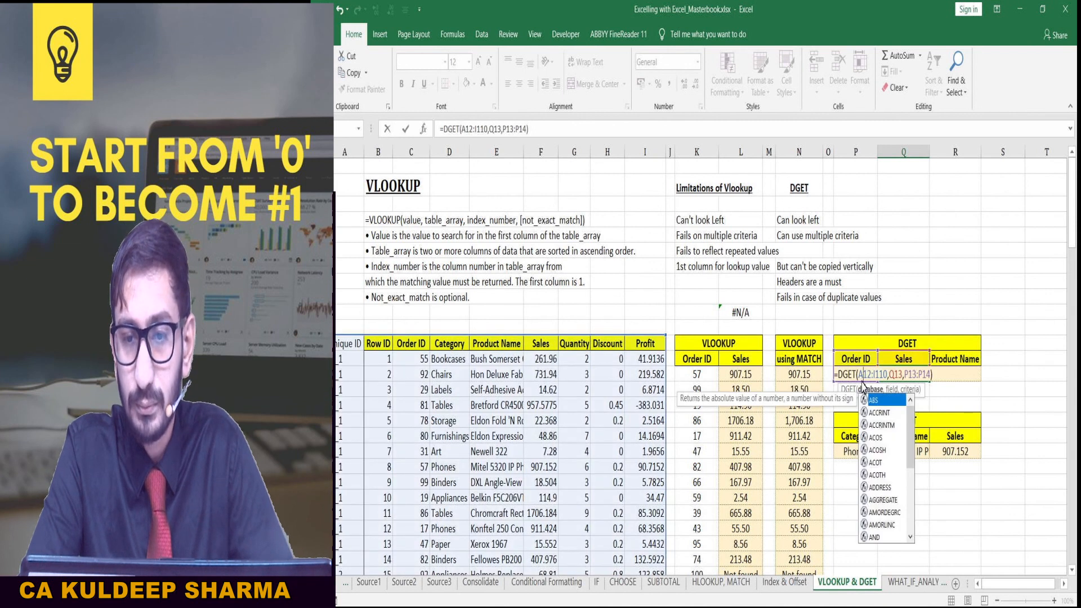
click(897, 374)
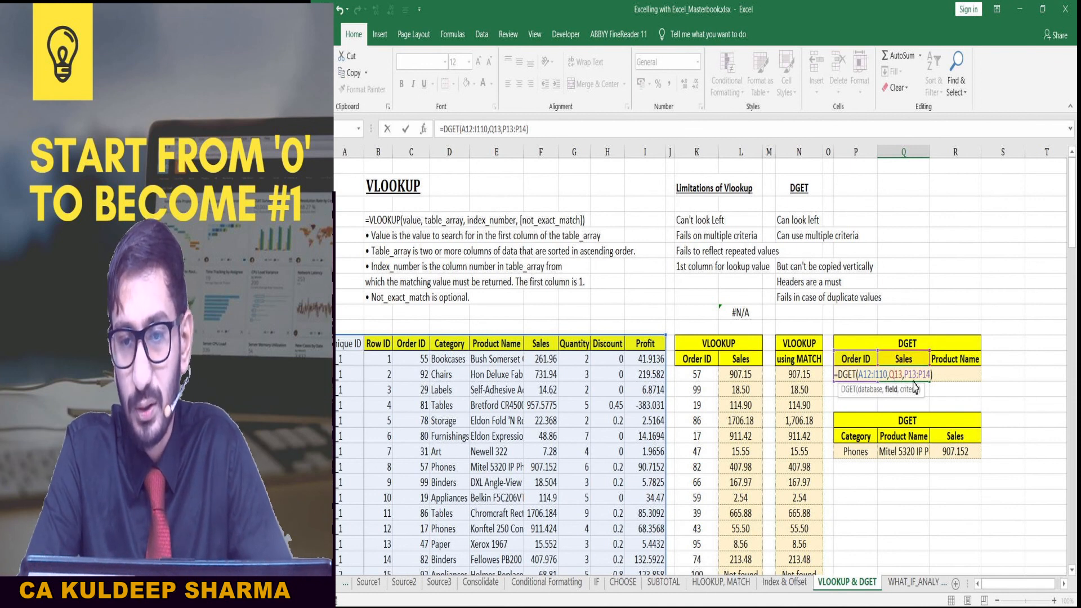
click(913, 375)
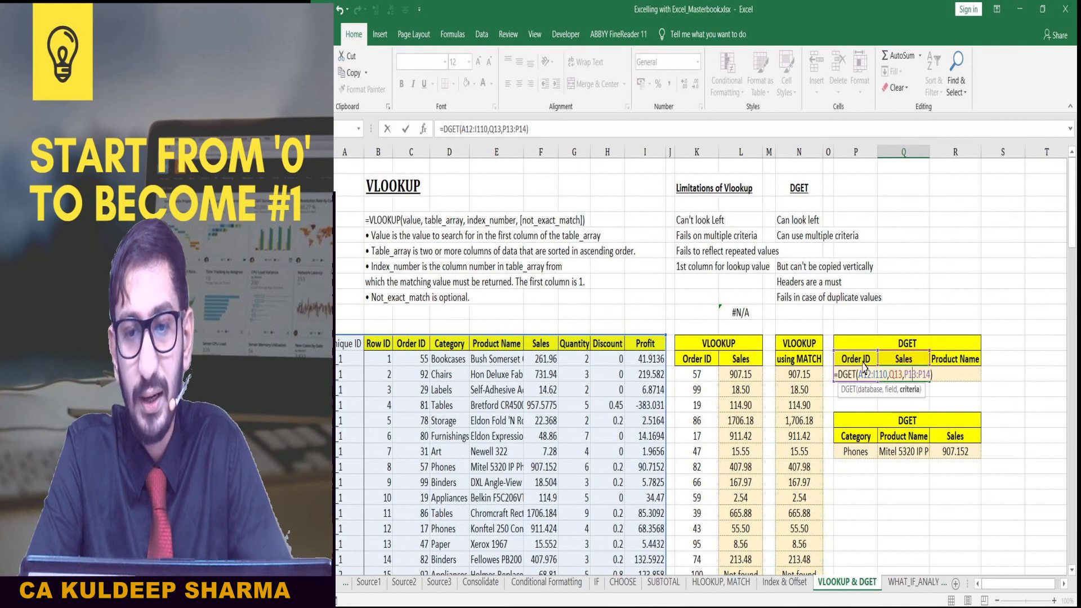
key(Escape)
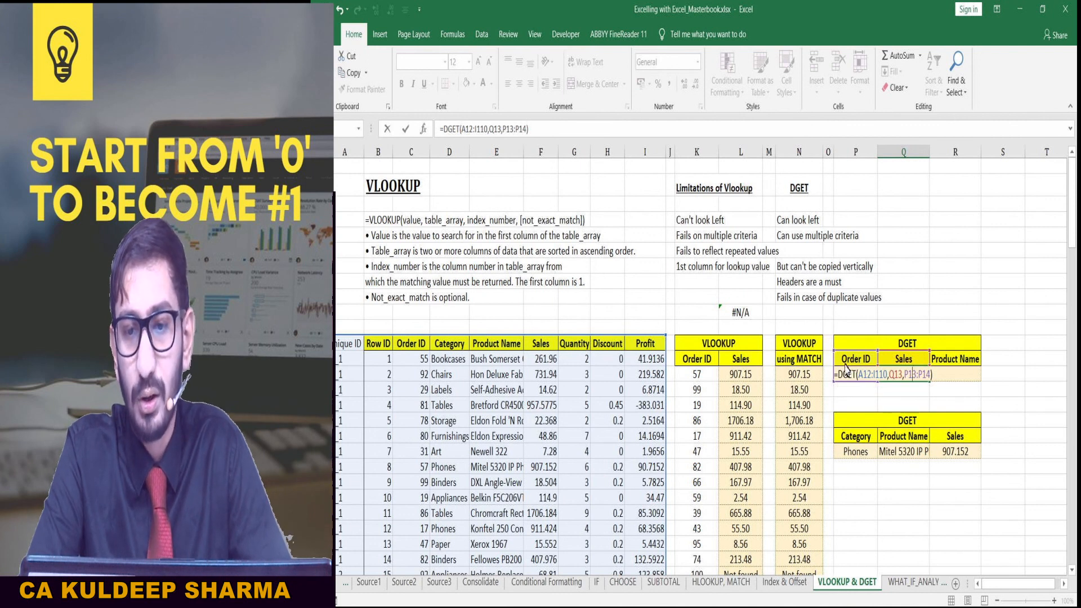
- Link the DGET criterion header in P13 to the Unique ID column header with =A12 and check the Sales formula
key(Left)
key(Up)
text(=)
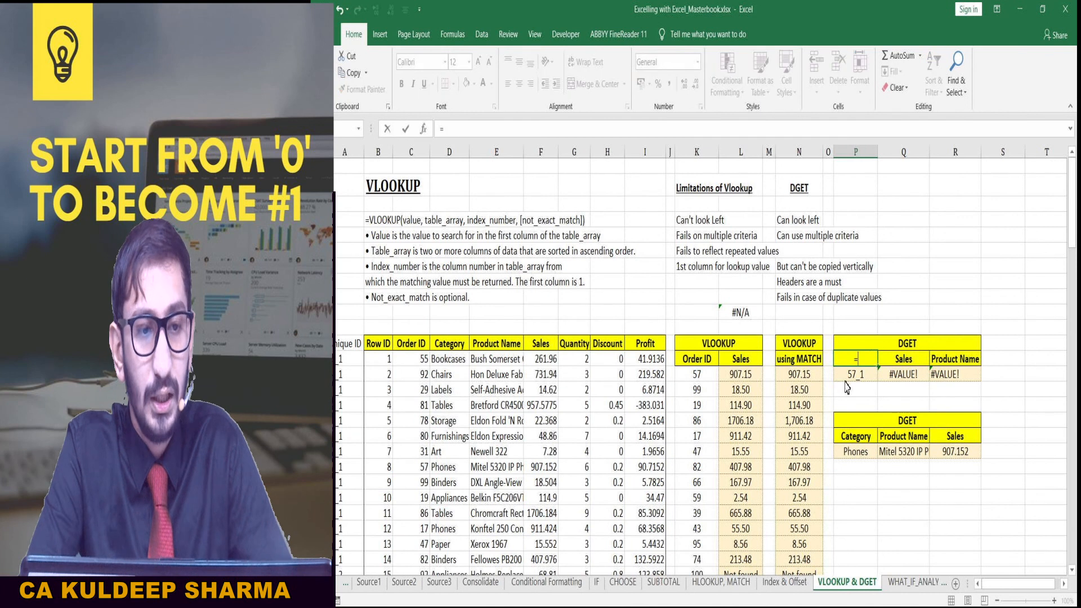
click(347, 345)
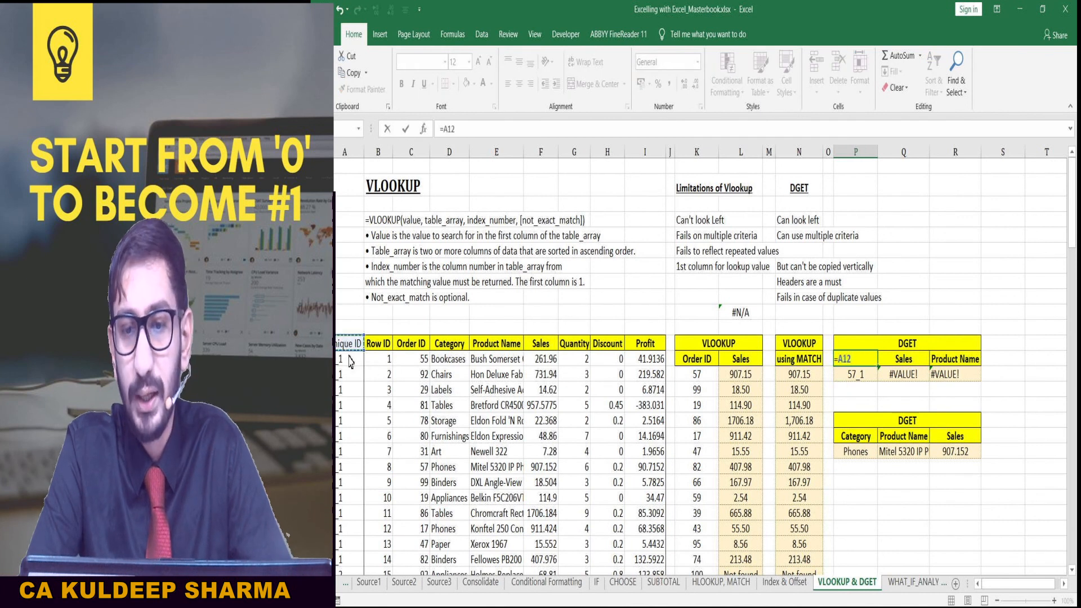
key(Return)
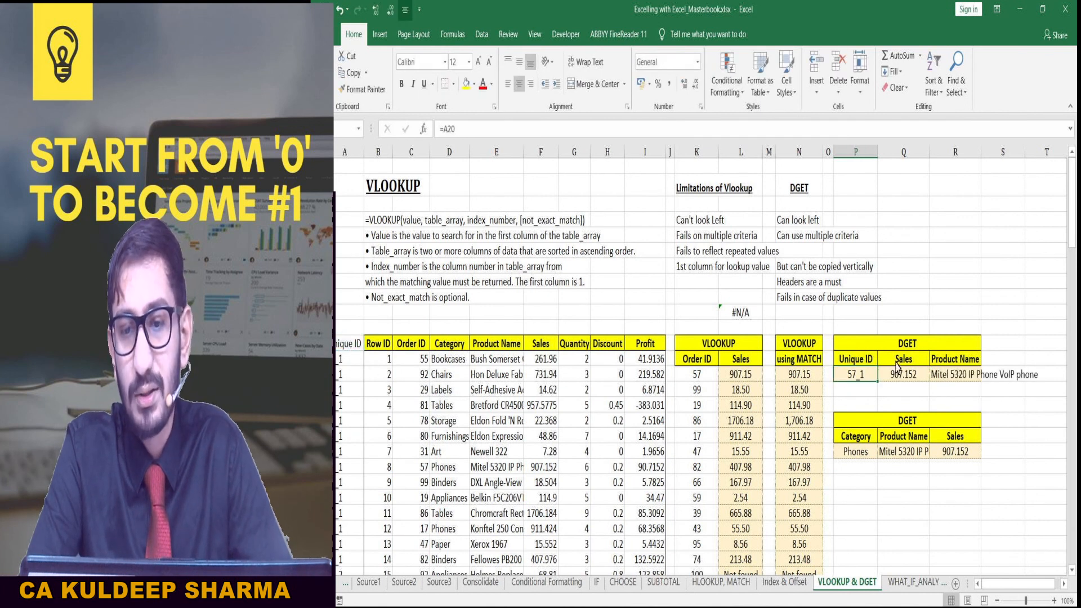
click(894, 376)
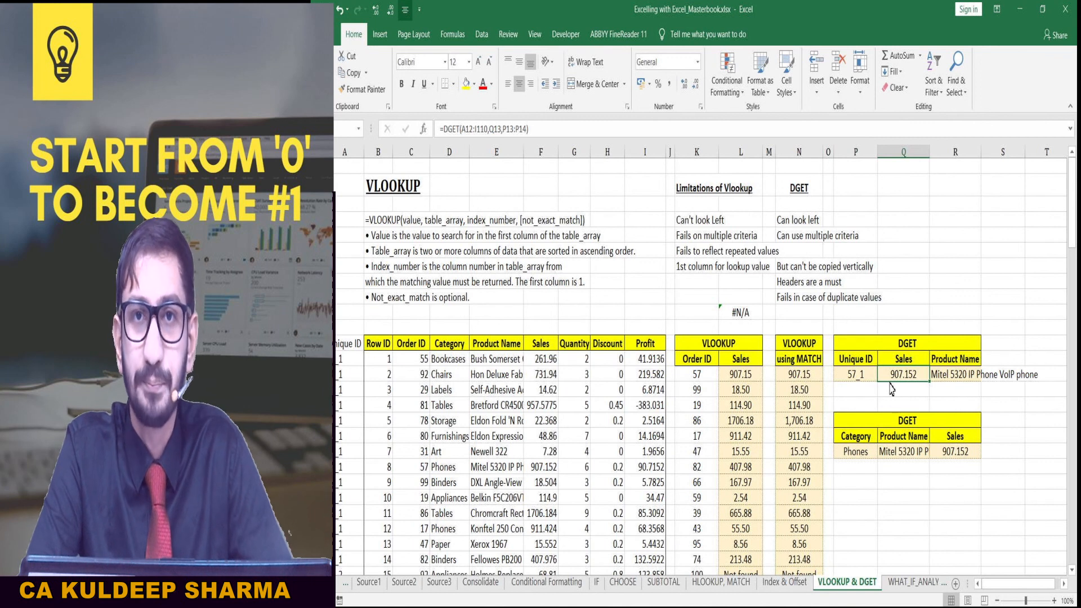
key(Left)
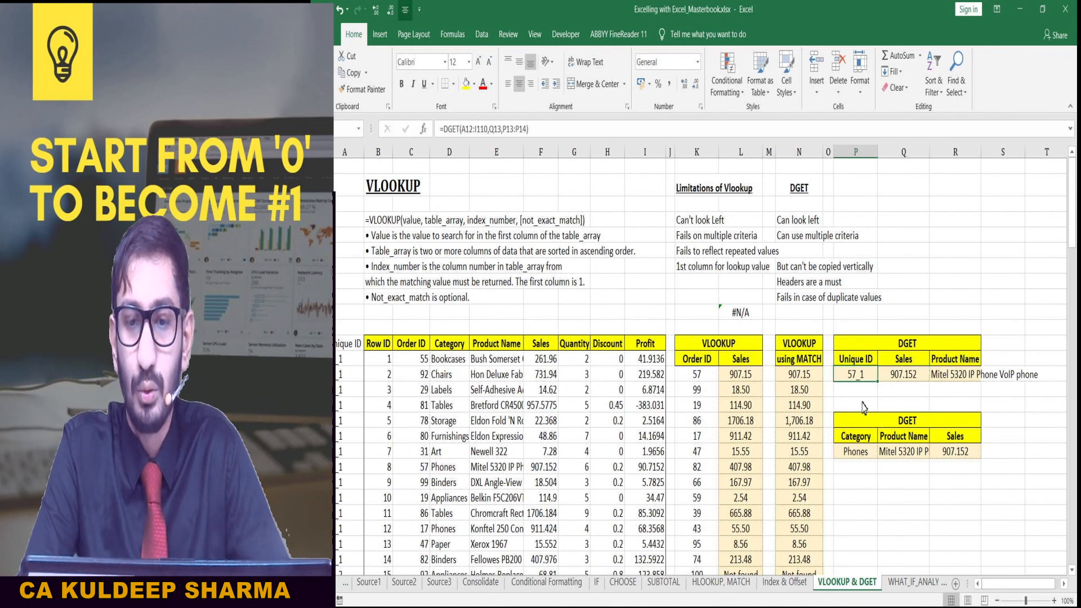